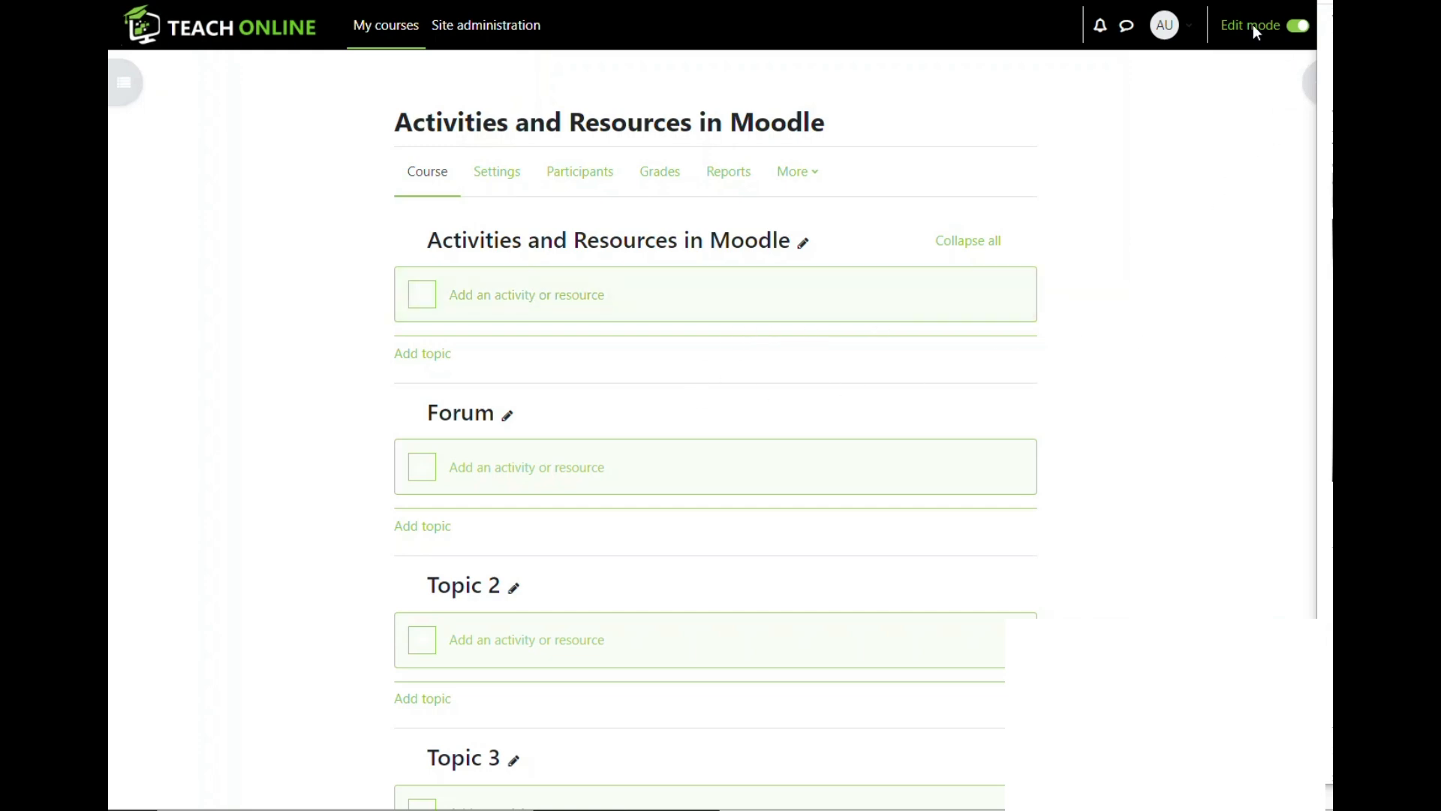
# - Choose the Forum activity from the Forum section's activity chooser
pyautogui.click(504, 473)
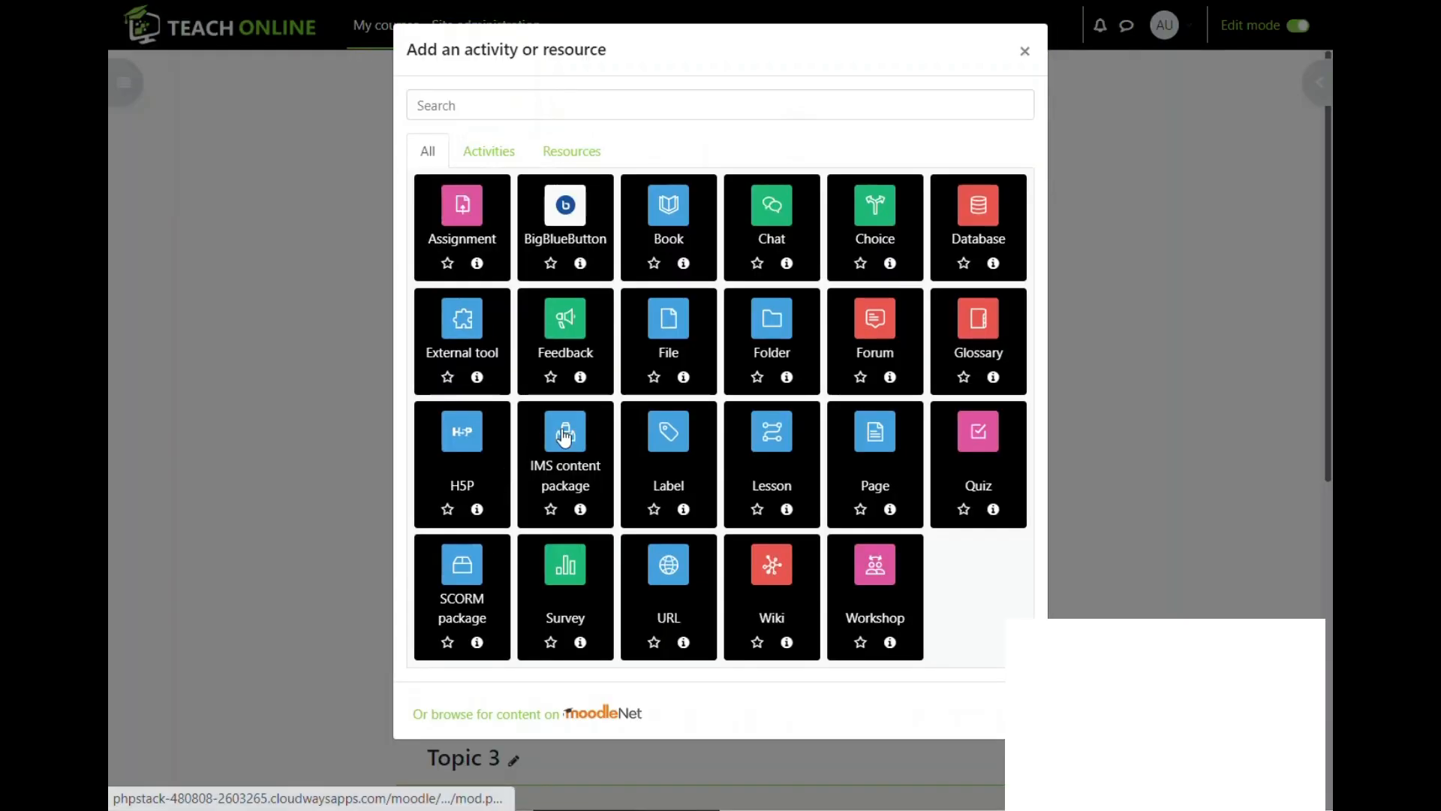
pyautogui.hotkey('ctrl', 'f')
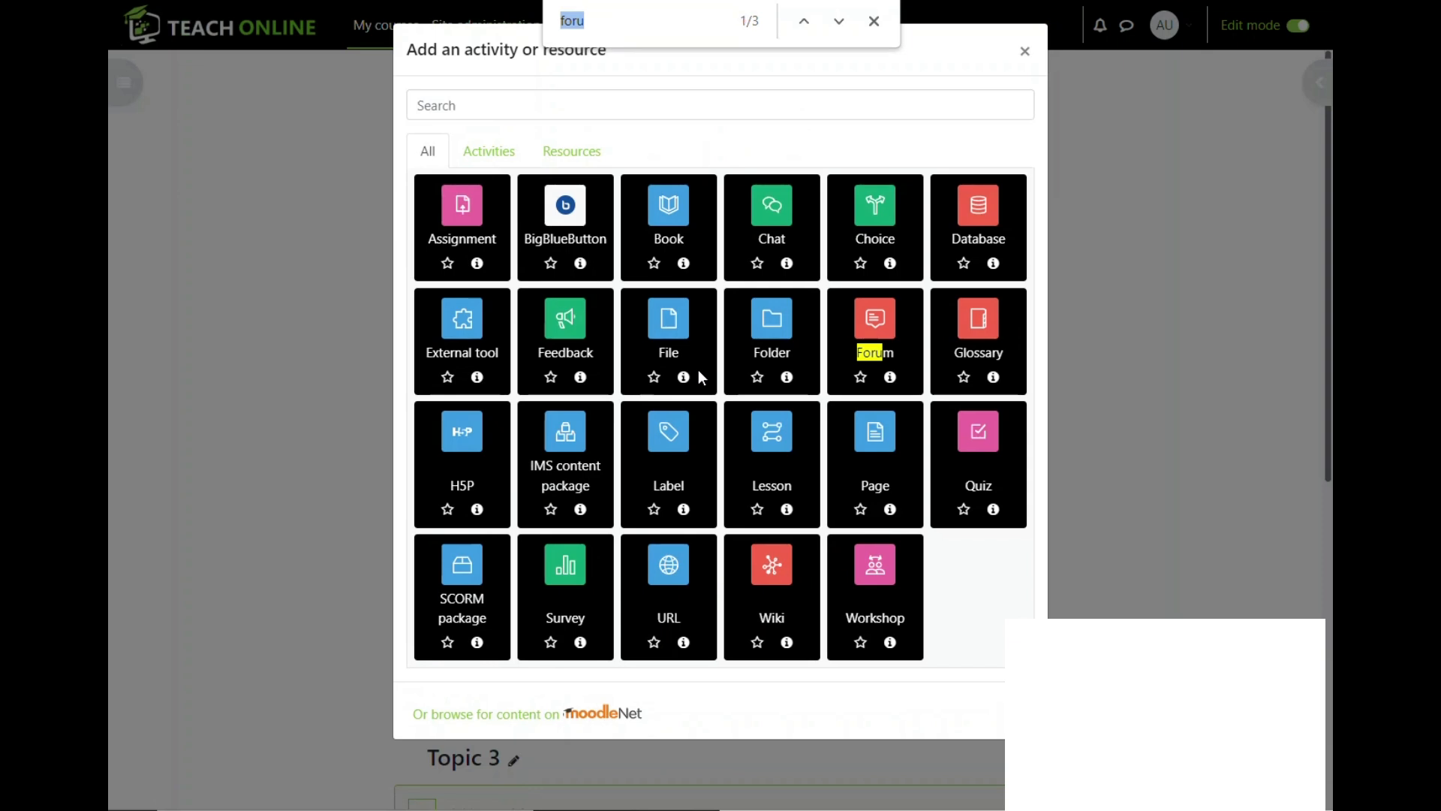
pyautogui.click(879, 336)
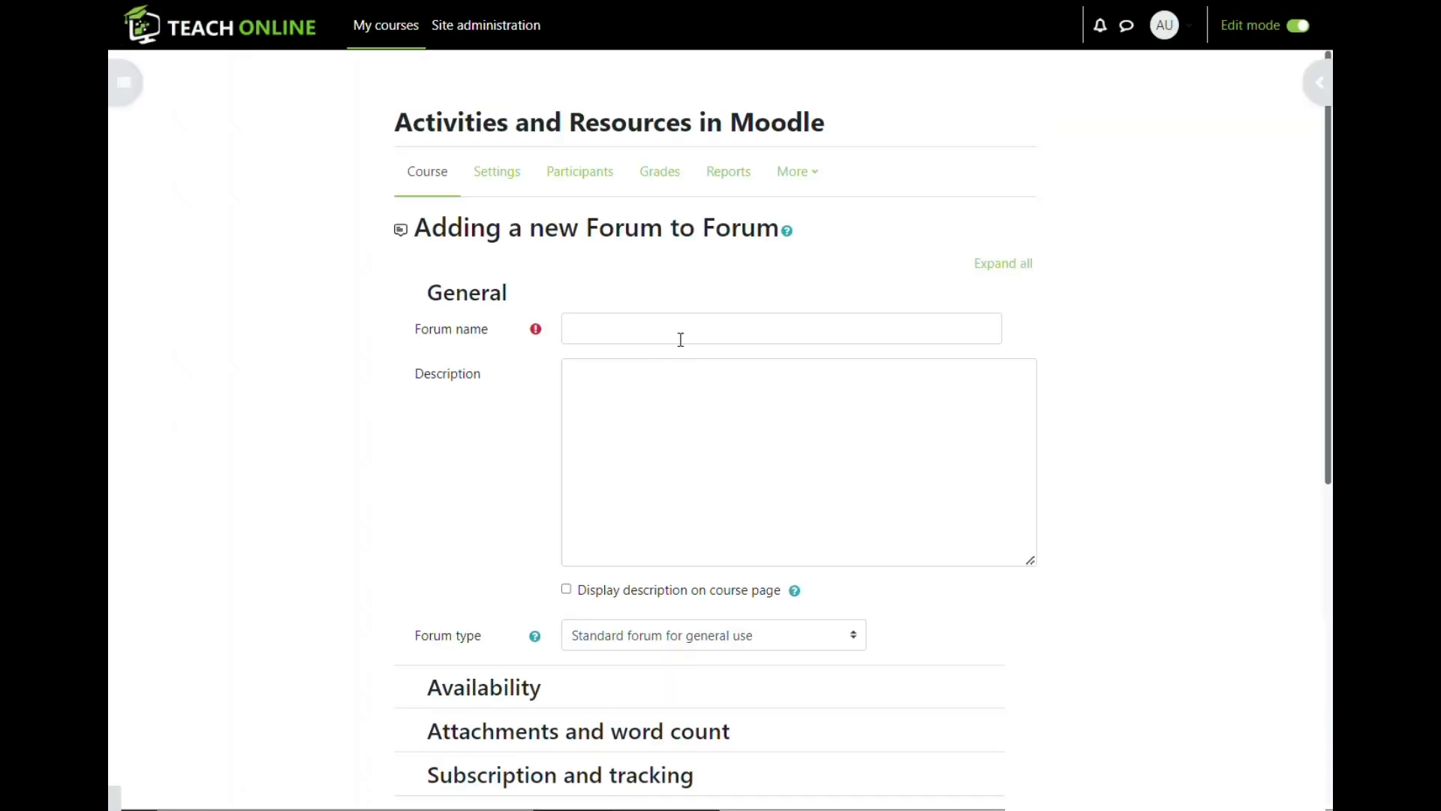
# - Enter 'Forun Test' as the forum name
pyautogui.click(596, 322)
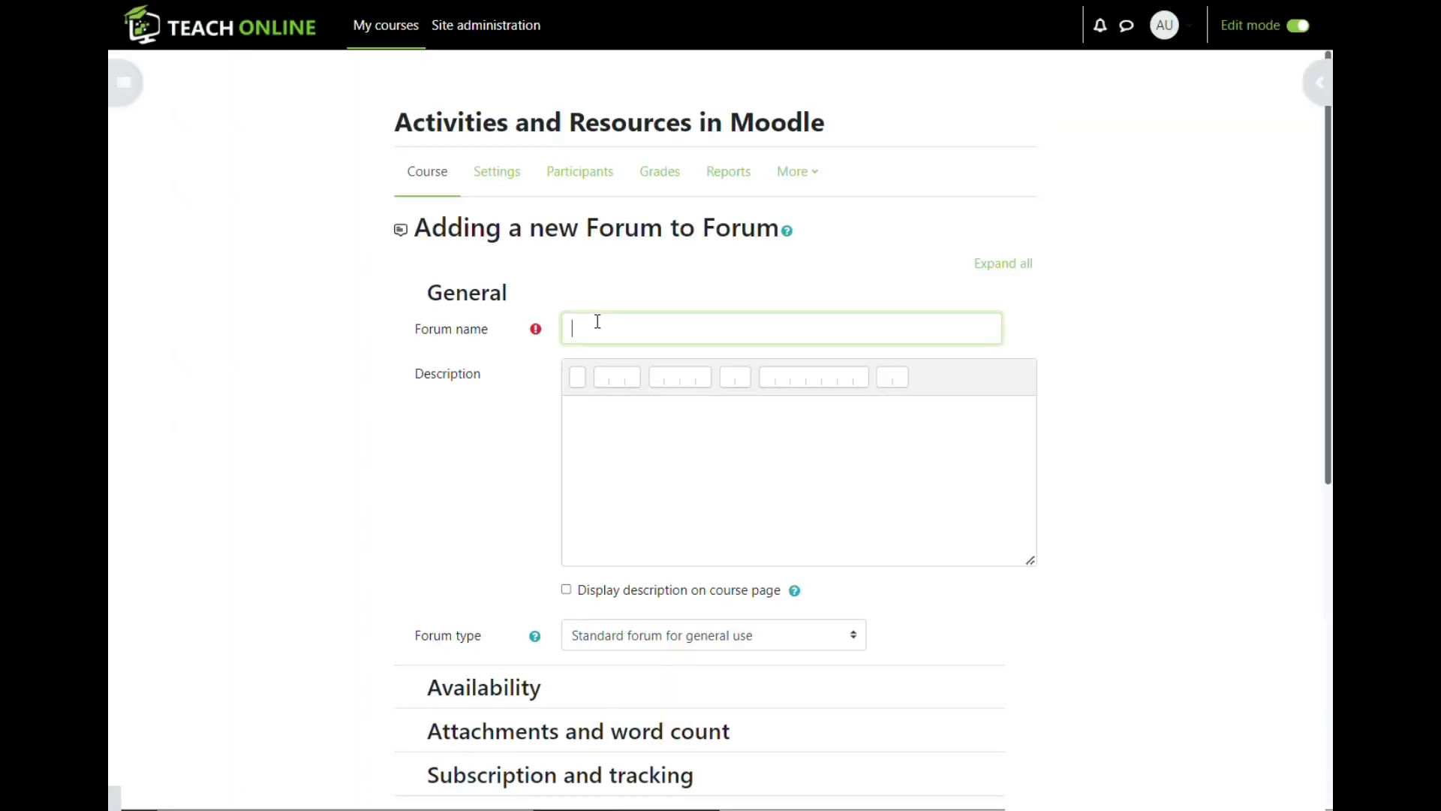
pyautogui.write('For')
pyautogui.write('um ')
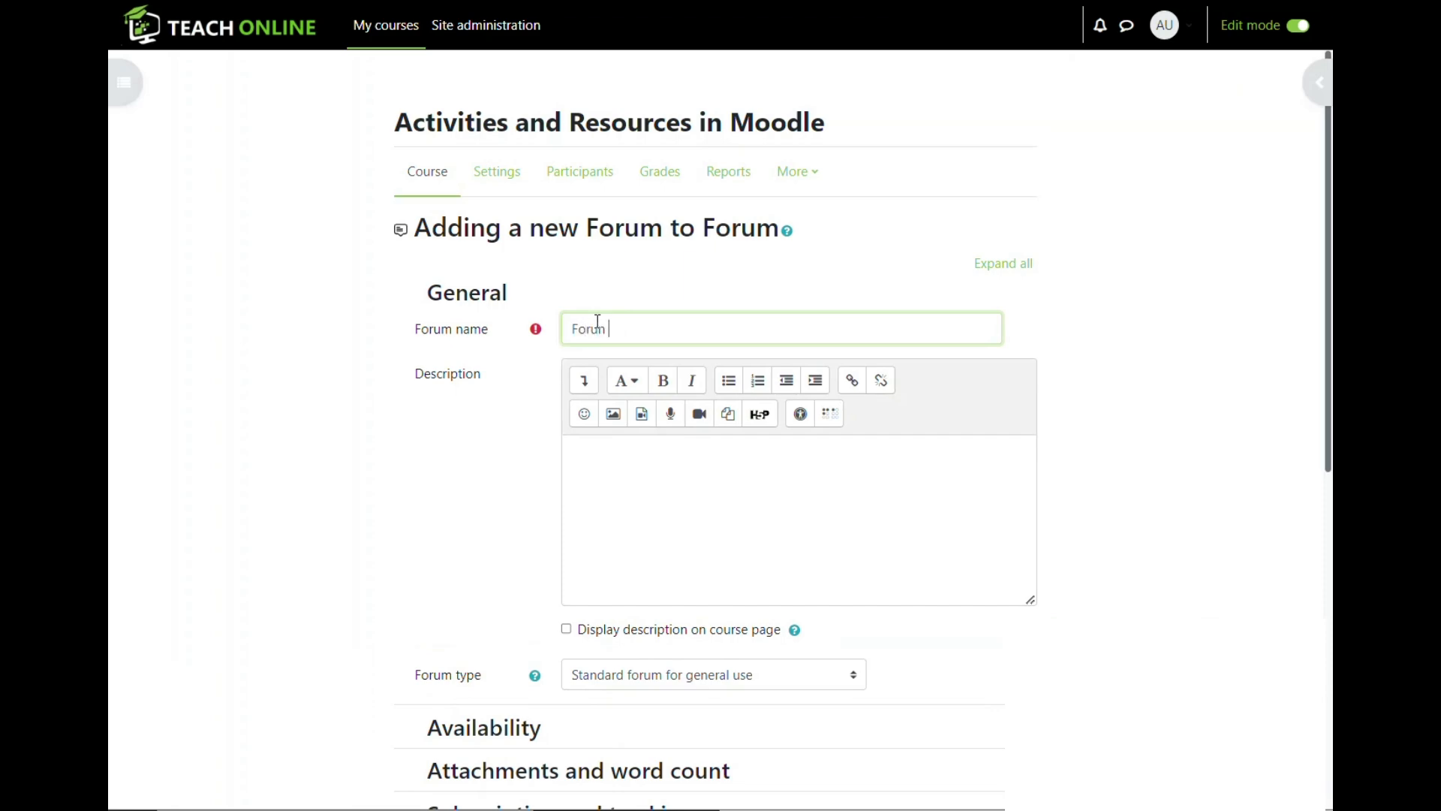
pyautogui.write('Test')
pyautogui.scroll(-4, 643, 331)
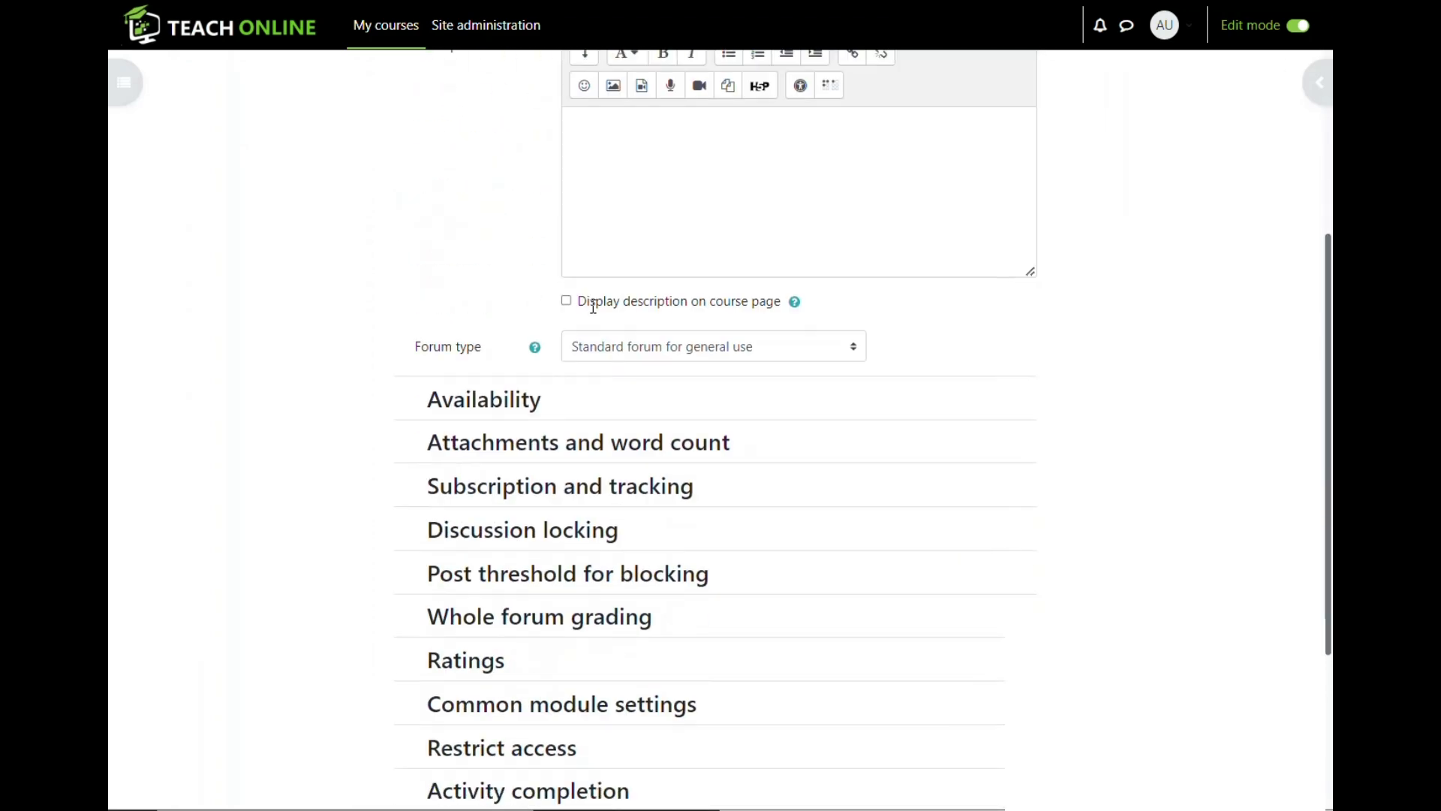
pyautogui.scroll(3, 511, 313)
pyautogui.scroll(-1, 473, 325)
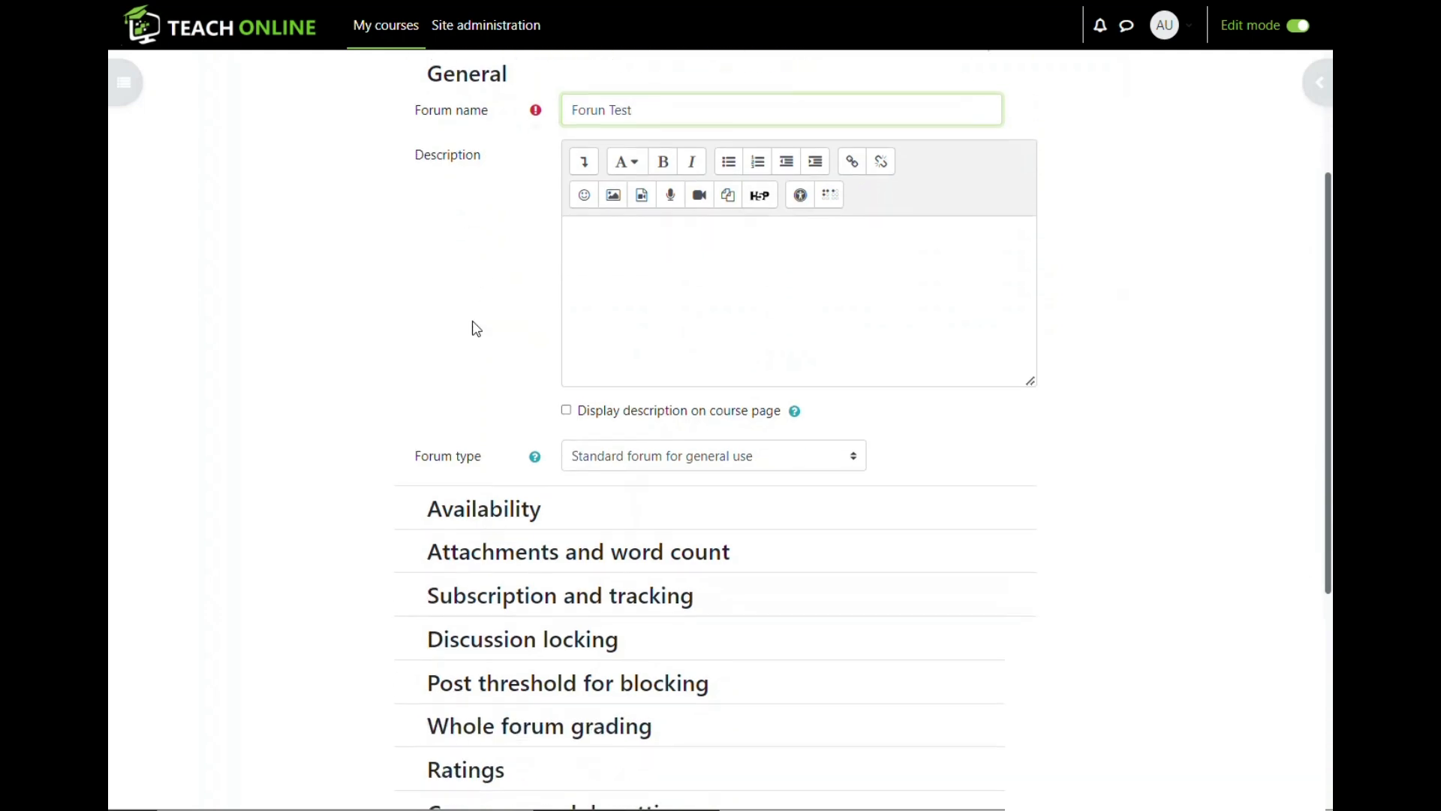
# - Expand Availability and highlight the Due date and Cut-off date rows, leaving both disabled
pyautogui.click(435, 510)
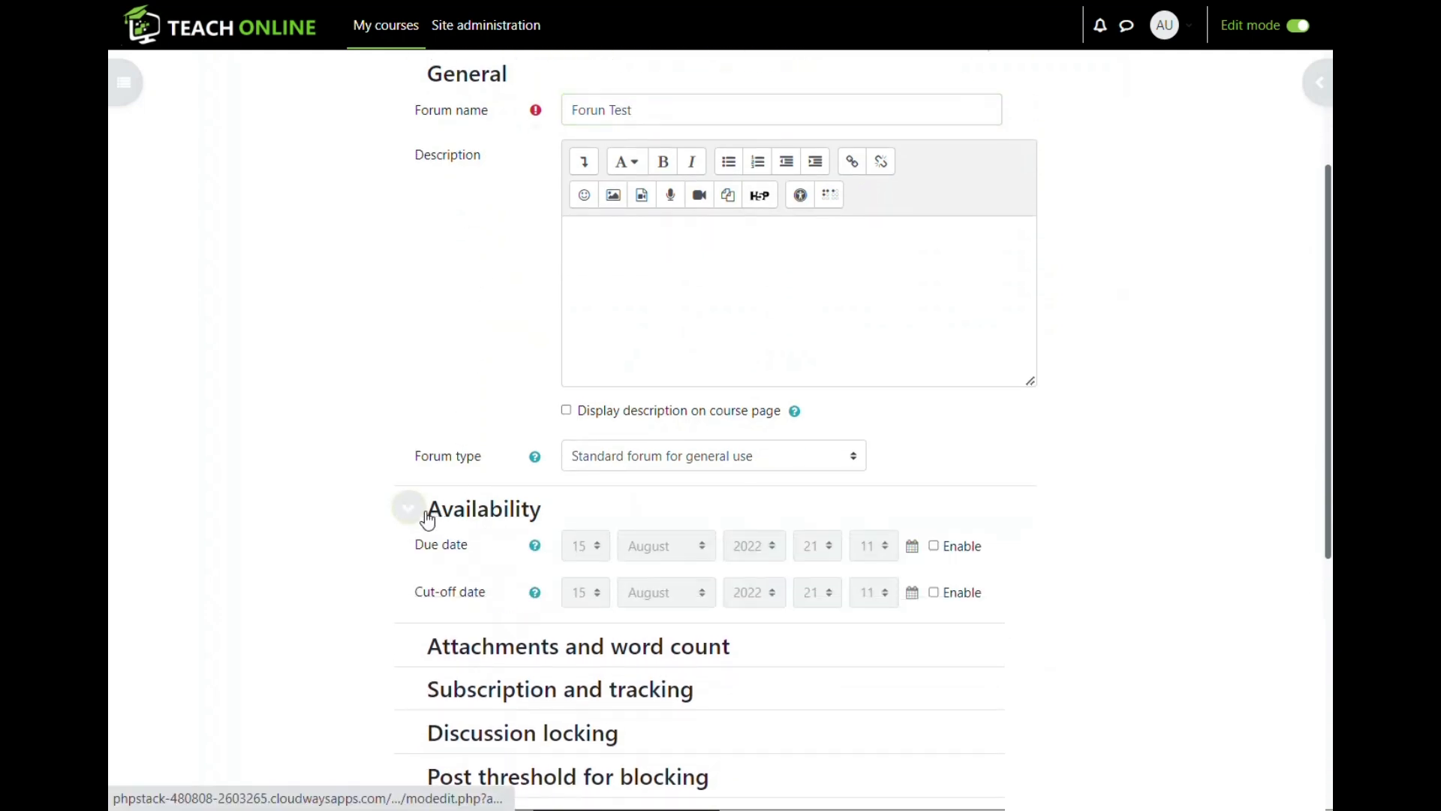
pyautogui.scroll(-3, 390, 451)
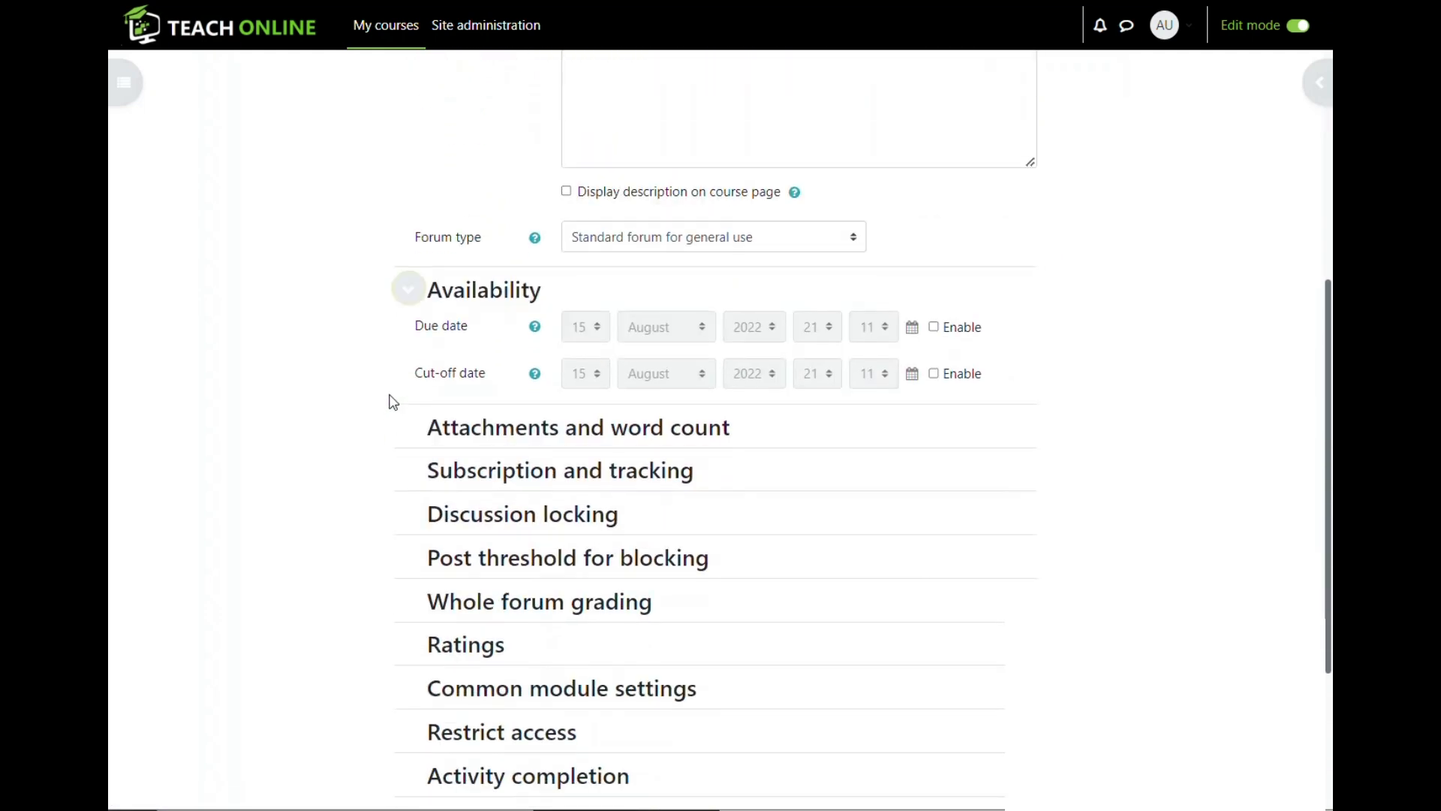
pyautogui.moveTo(417, 330); pyautogui.dragTo(483, 336)
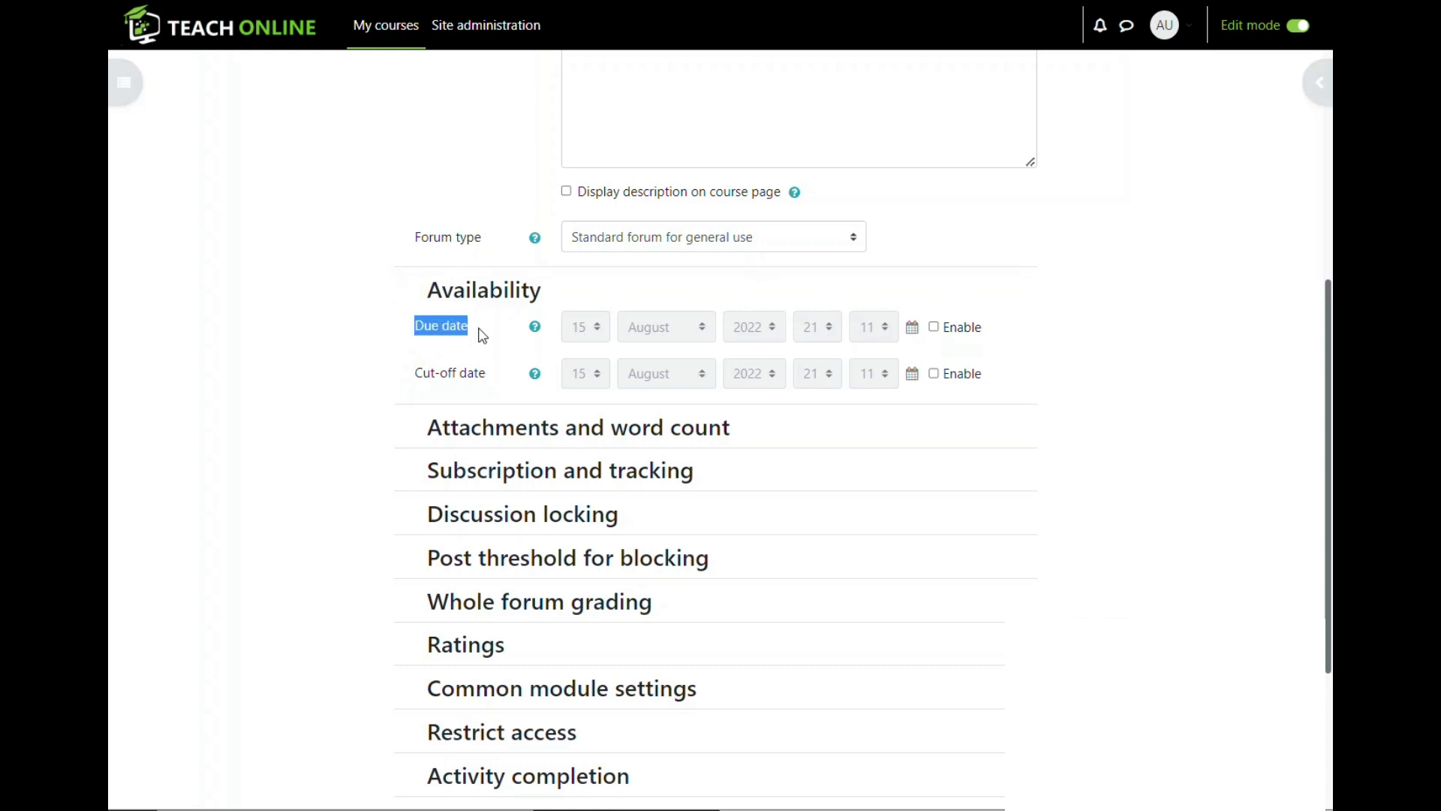
pyautogui.moveTo(408, 376); pyautogui.dragTo(492, 386)
pyautogui.moveTo(415, 328); pyautogui.dragTo(471, 343)
pyautogui.moveTo(412, 375); pyautogui.dragTo(484, 388)
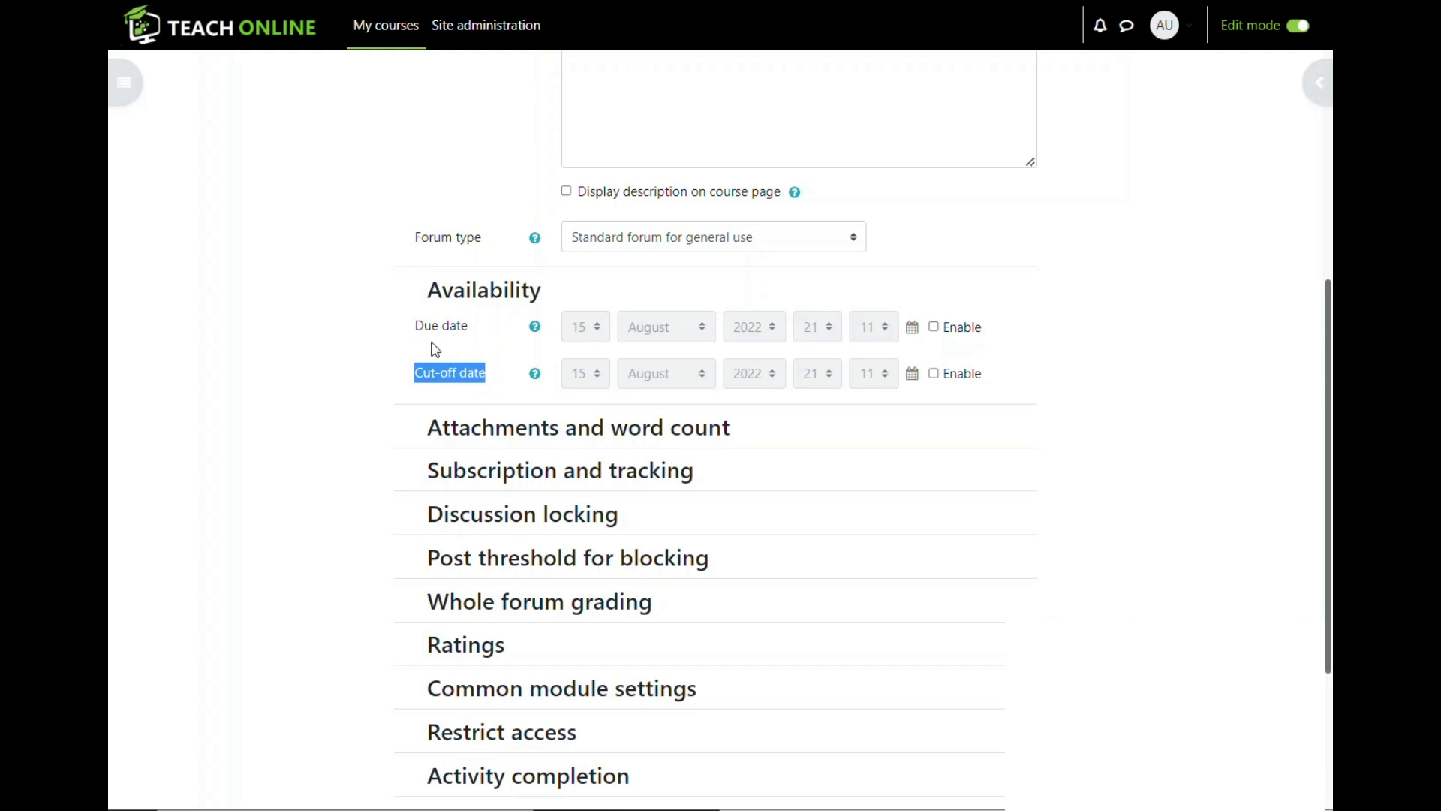
pyautogui.click(489, 373)
pyautogui.scroll(-3, 421, 325)
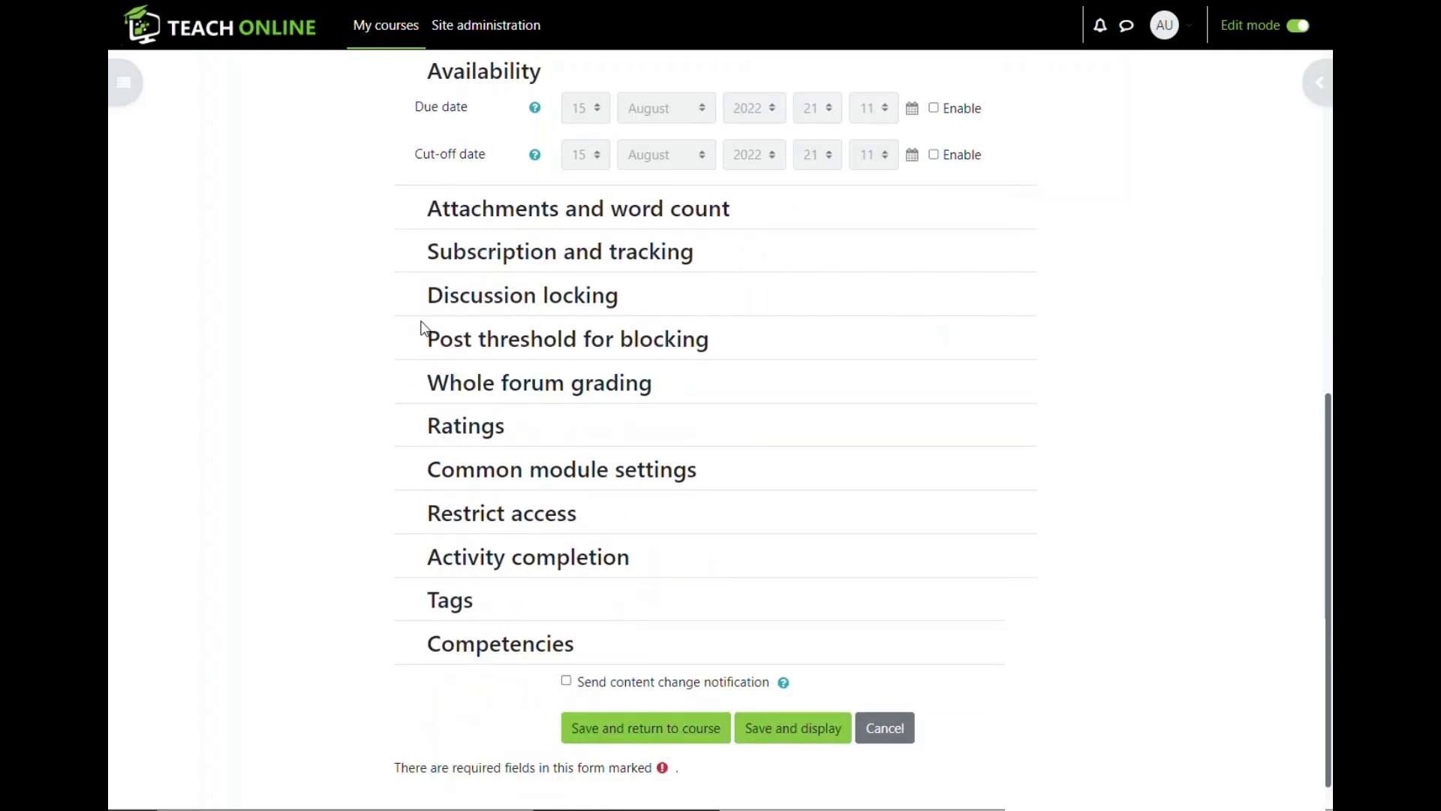
# - Keep the 500 KB maximum attachment size and set maximum attachments to 2
pyautogui.scroll(2, 450, 325)
pyautogui.click(440, 325)
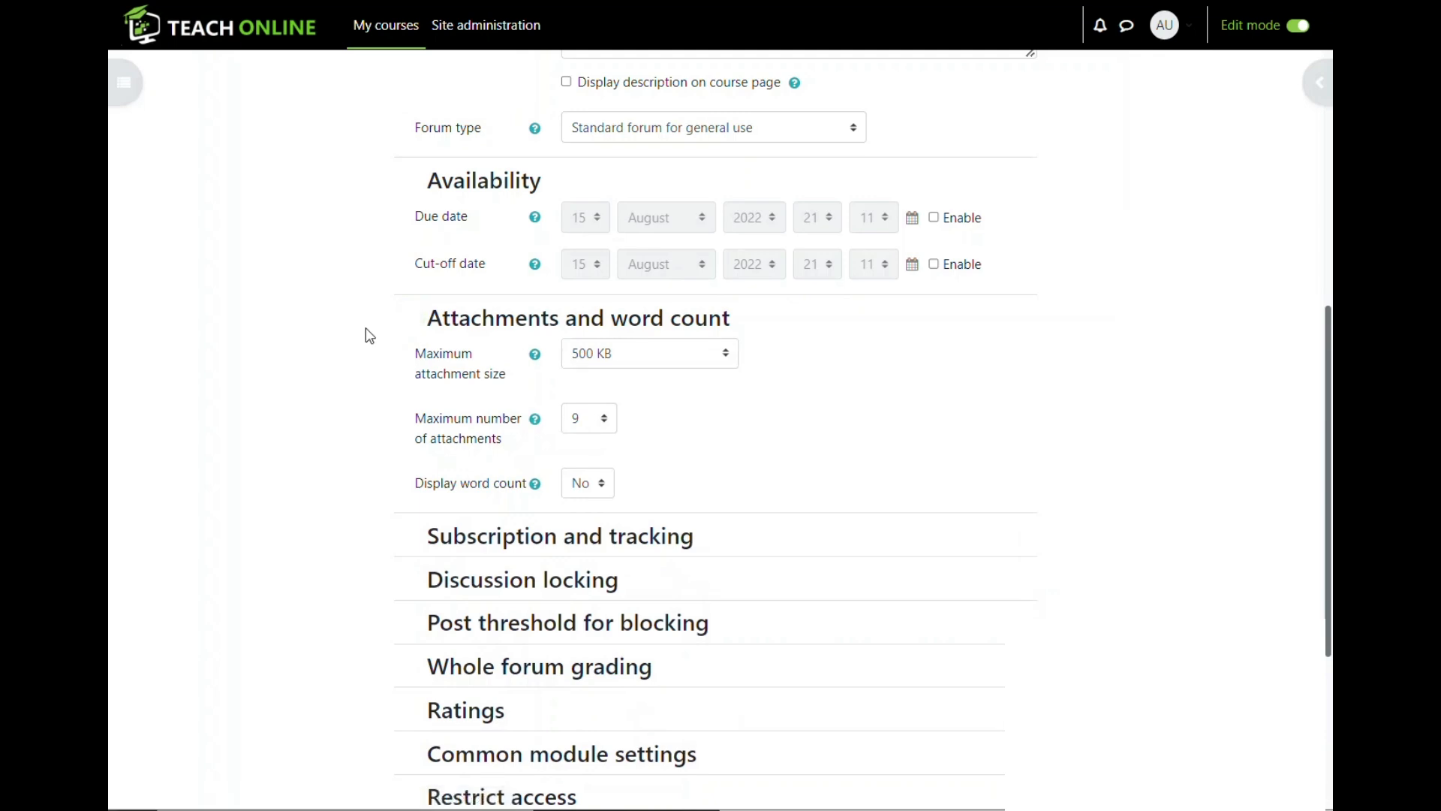
pyautogui.click(725, 353)
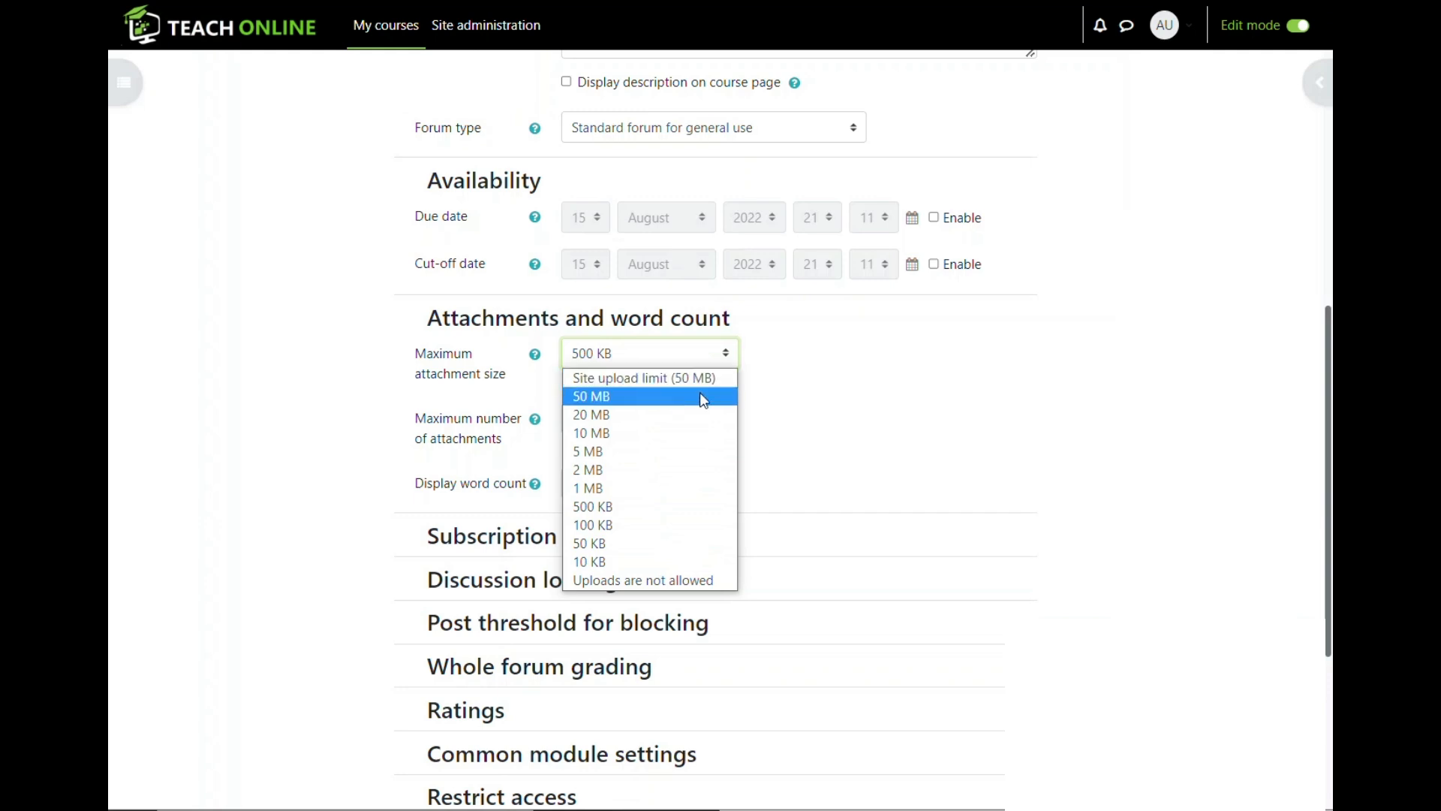
pyautogui.click(856, 377)
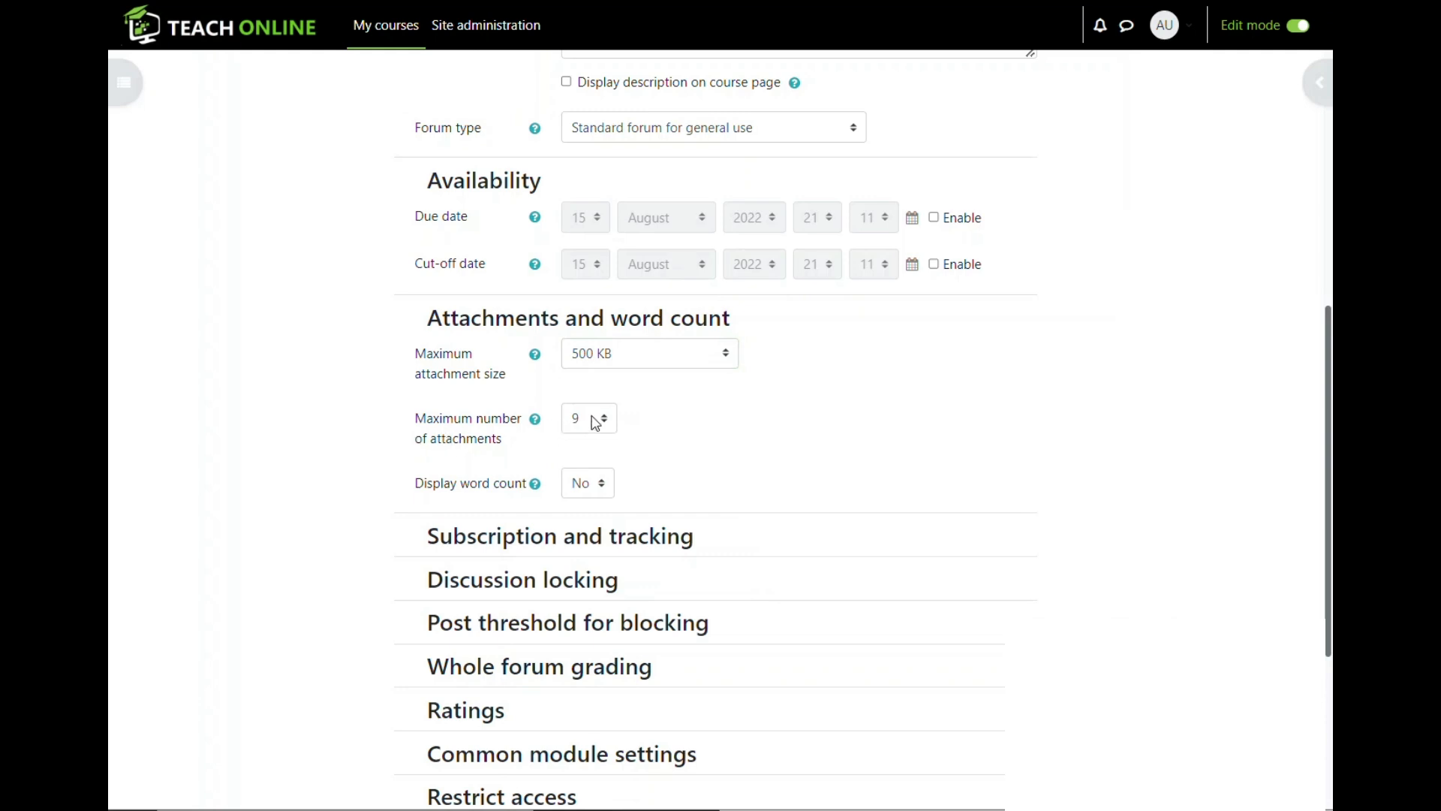
pyautogui.click(536, 421)
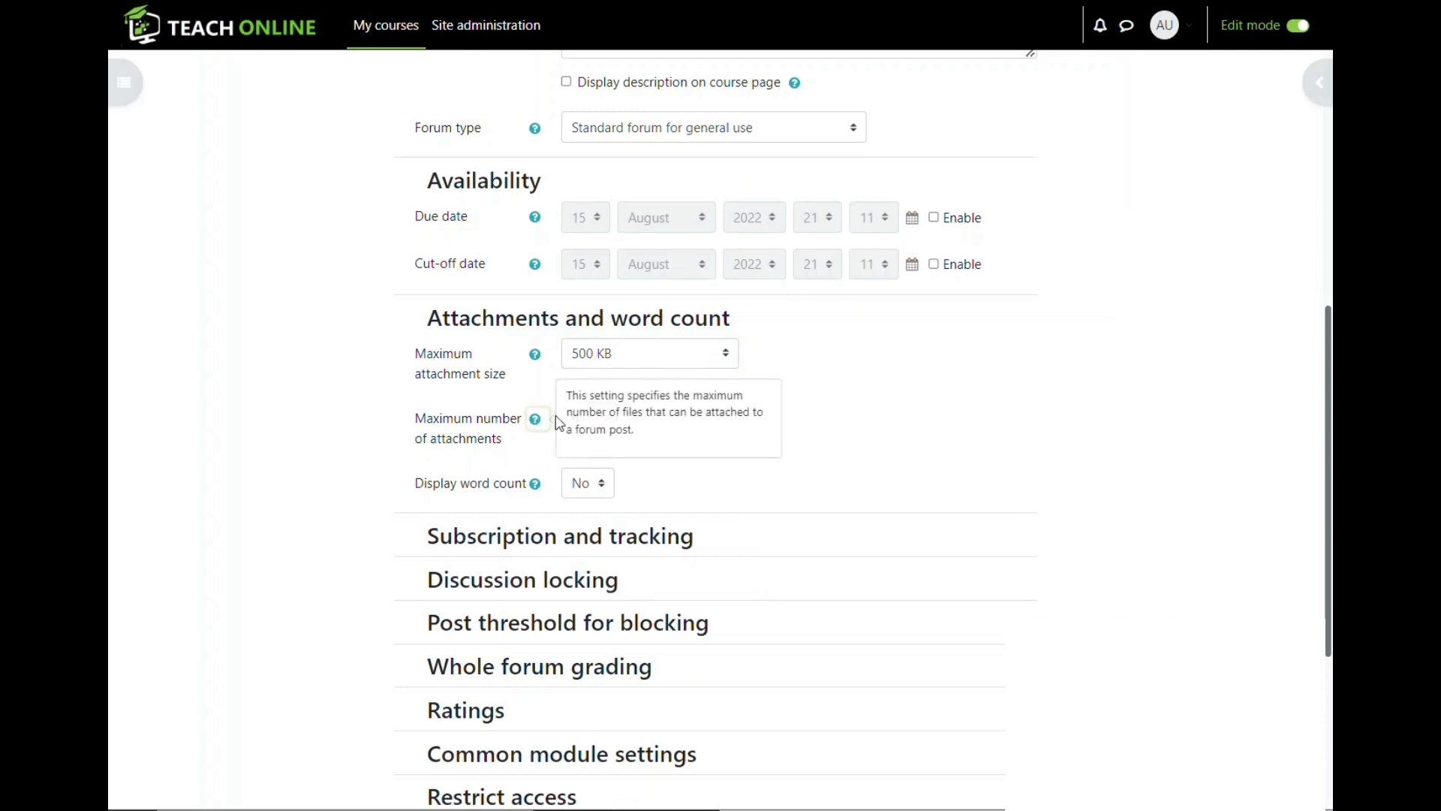
pyautogui.click(628, 448)
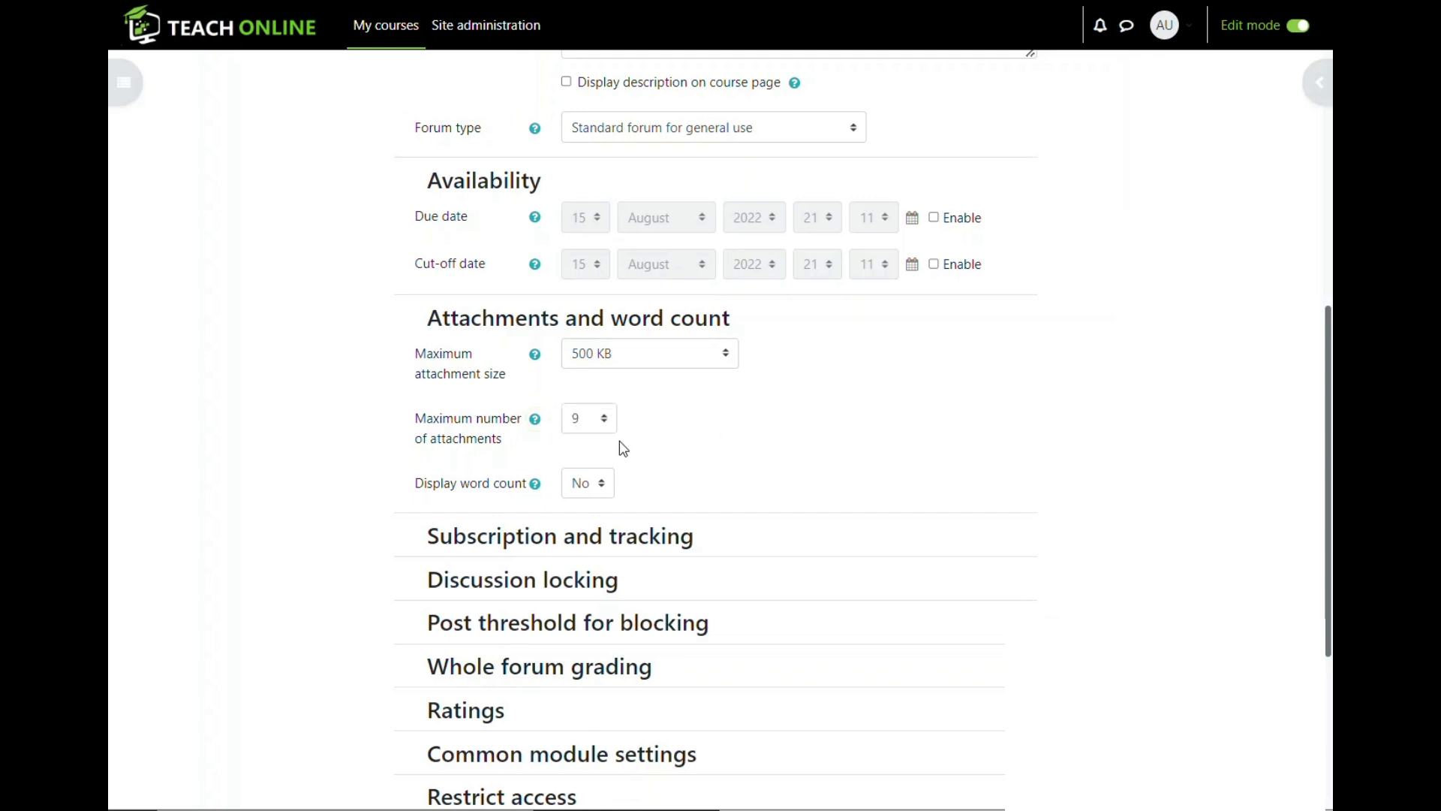
pyautogui.click(612, 423)
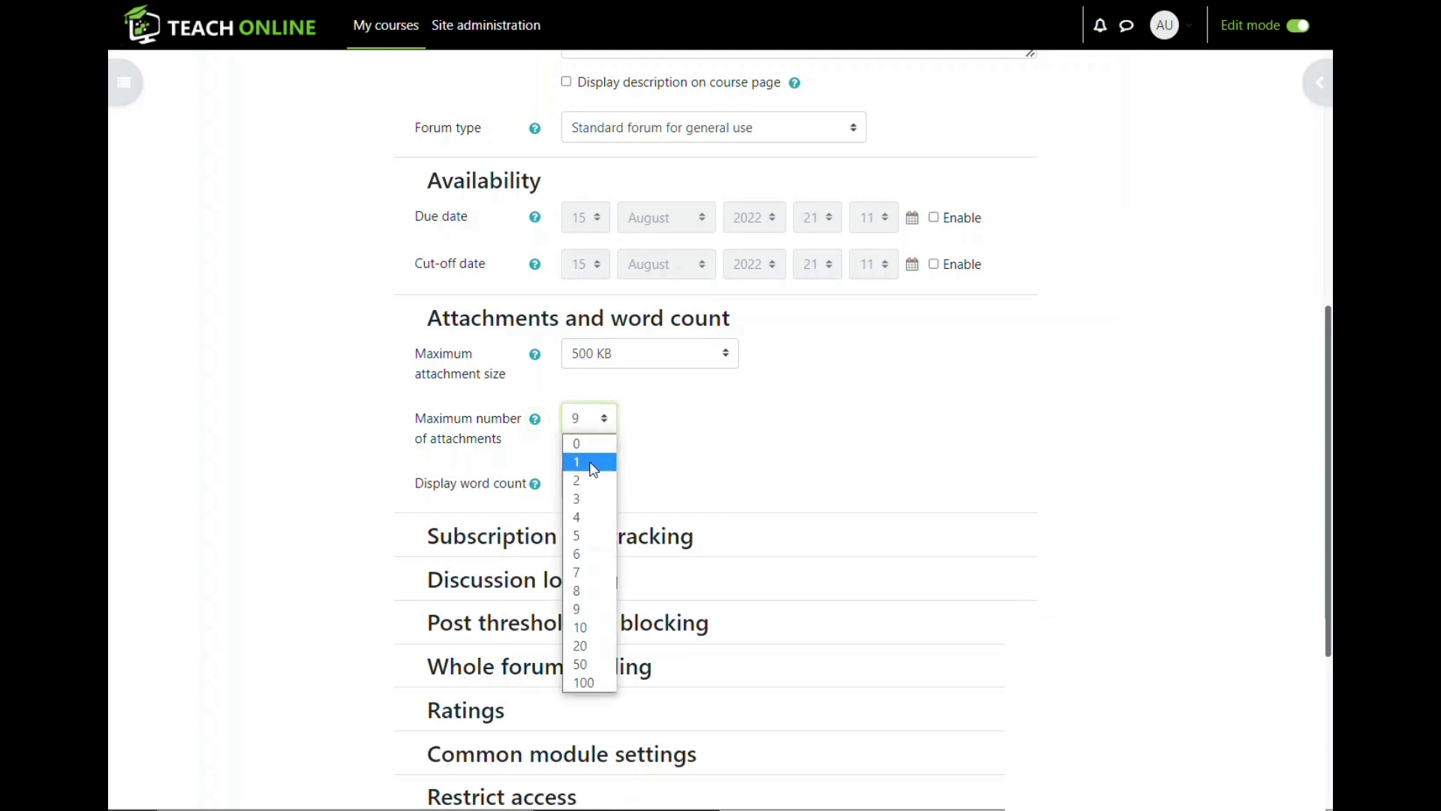
pyautogui.click(591, 484)
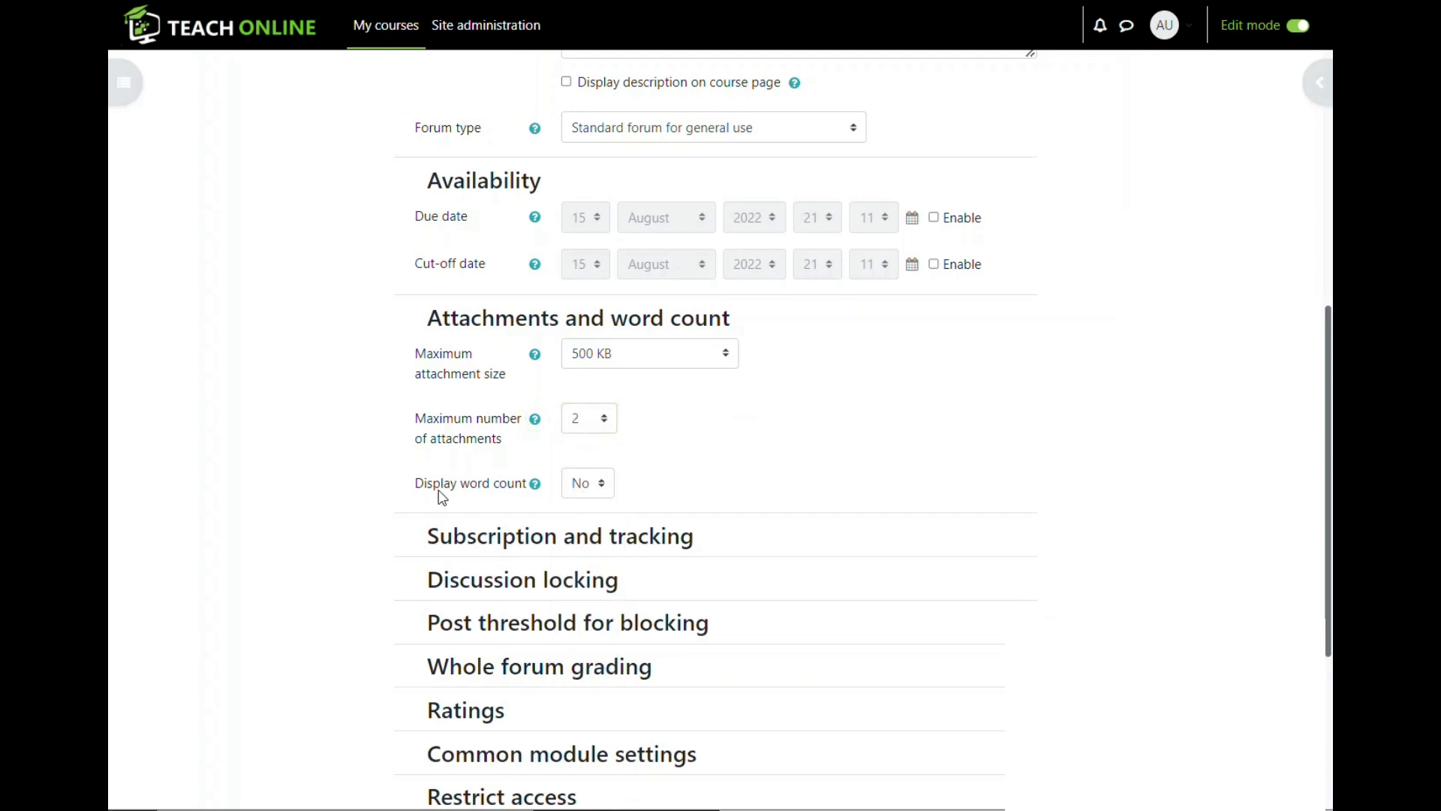
# - Point out the word count setting and expand Subscription and tracking
pyautogui.scroll(-1, 418, 492)
pyautogui.moveTo(413, 384); pyautogui.dragTo(529, 389)
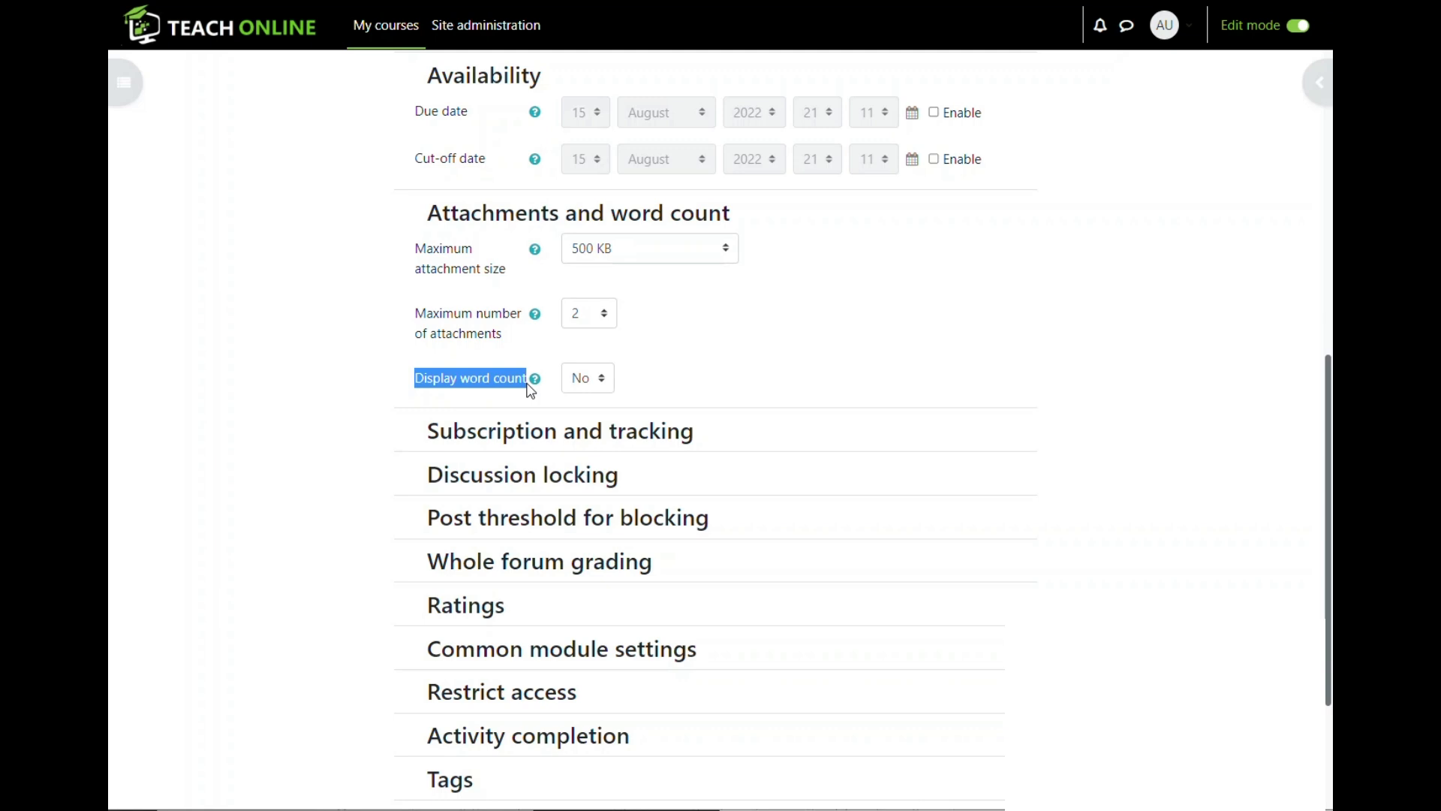
pyautogui.click(439, 387)
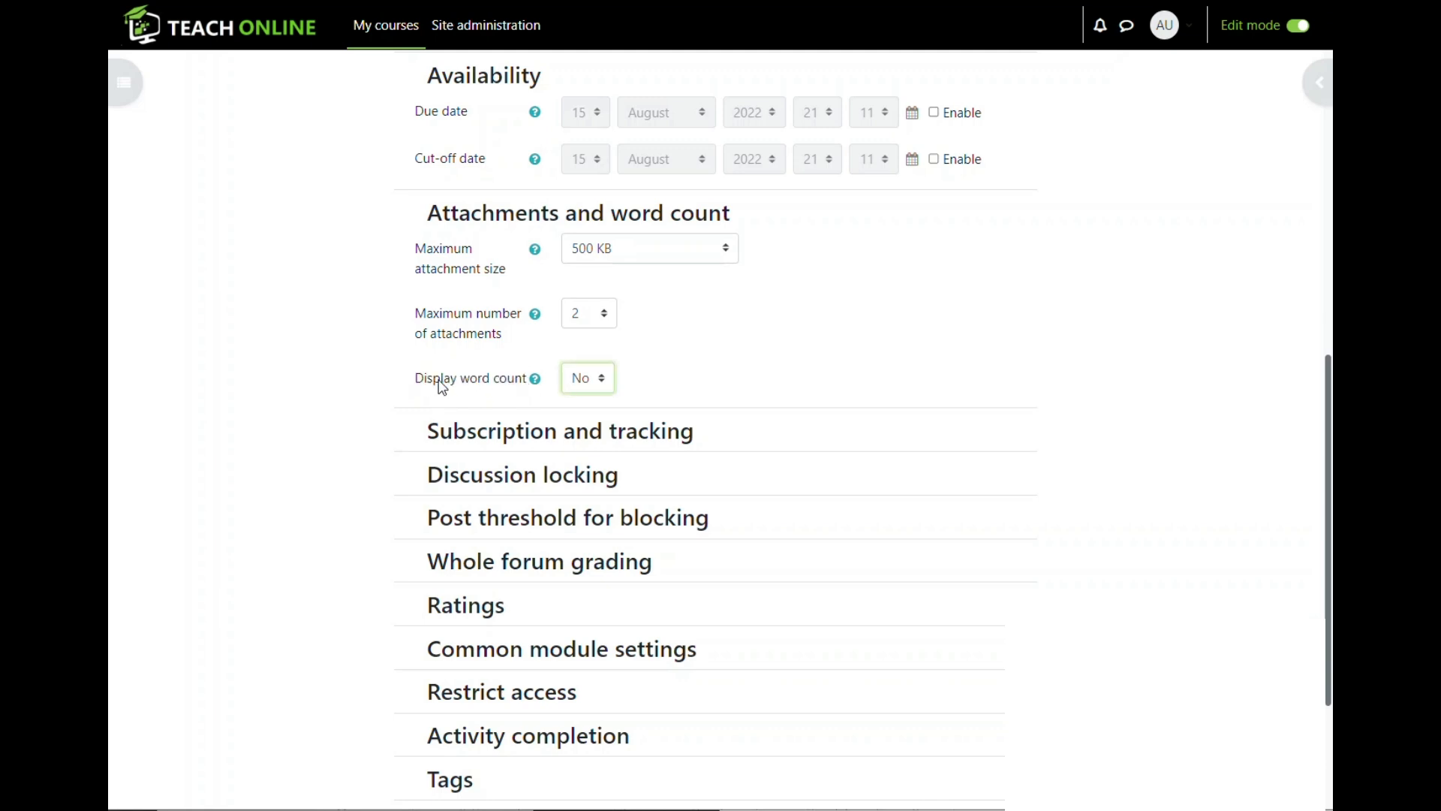
pyautogui.moveTo(461, 381); pyautogui.dragTo(521, 386)
pyautogui.click(422, 378)
pyautogui.click(409, 429)
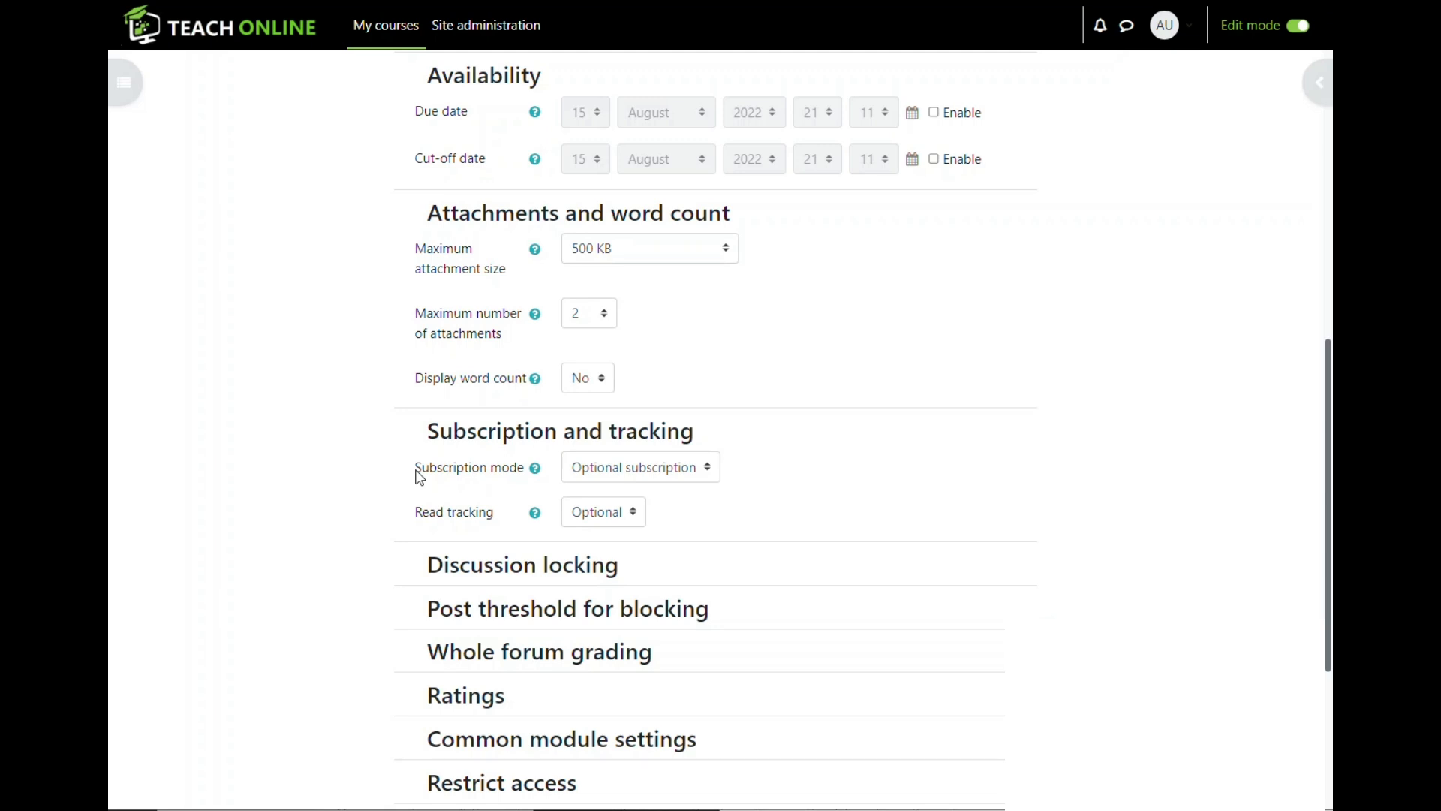
# - Compare the Optional, Auto and Forced subscription modes, settling on Forced subscription
pyautogui.click(665, 468)
pyautogui.click(648, 509)
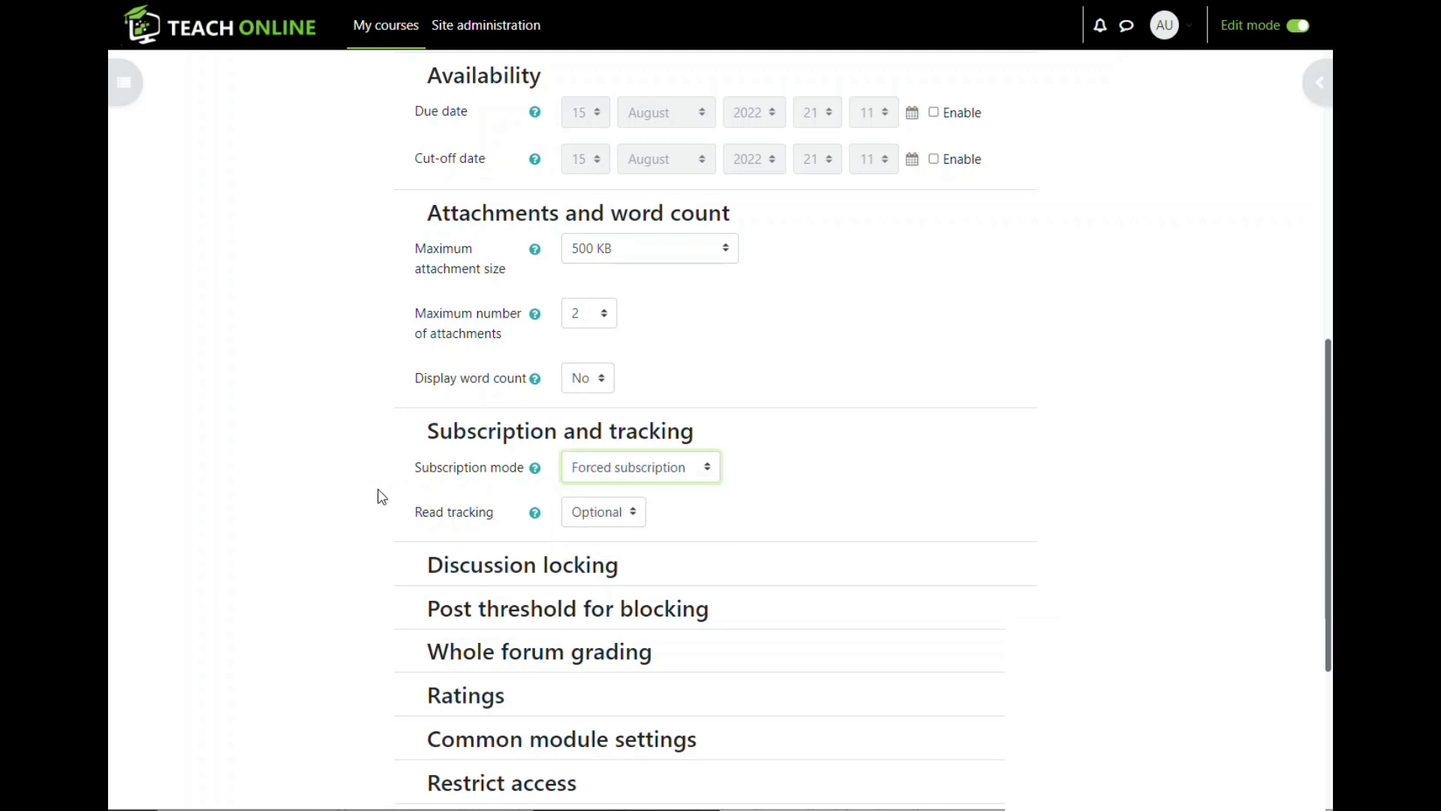
pyautogui.click(709, 466)
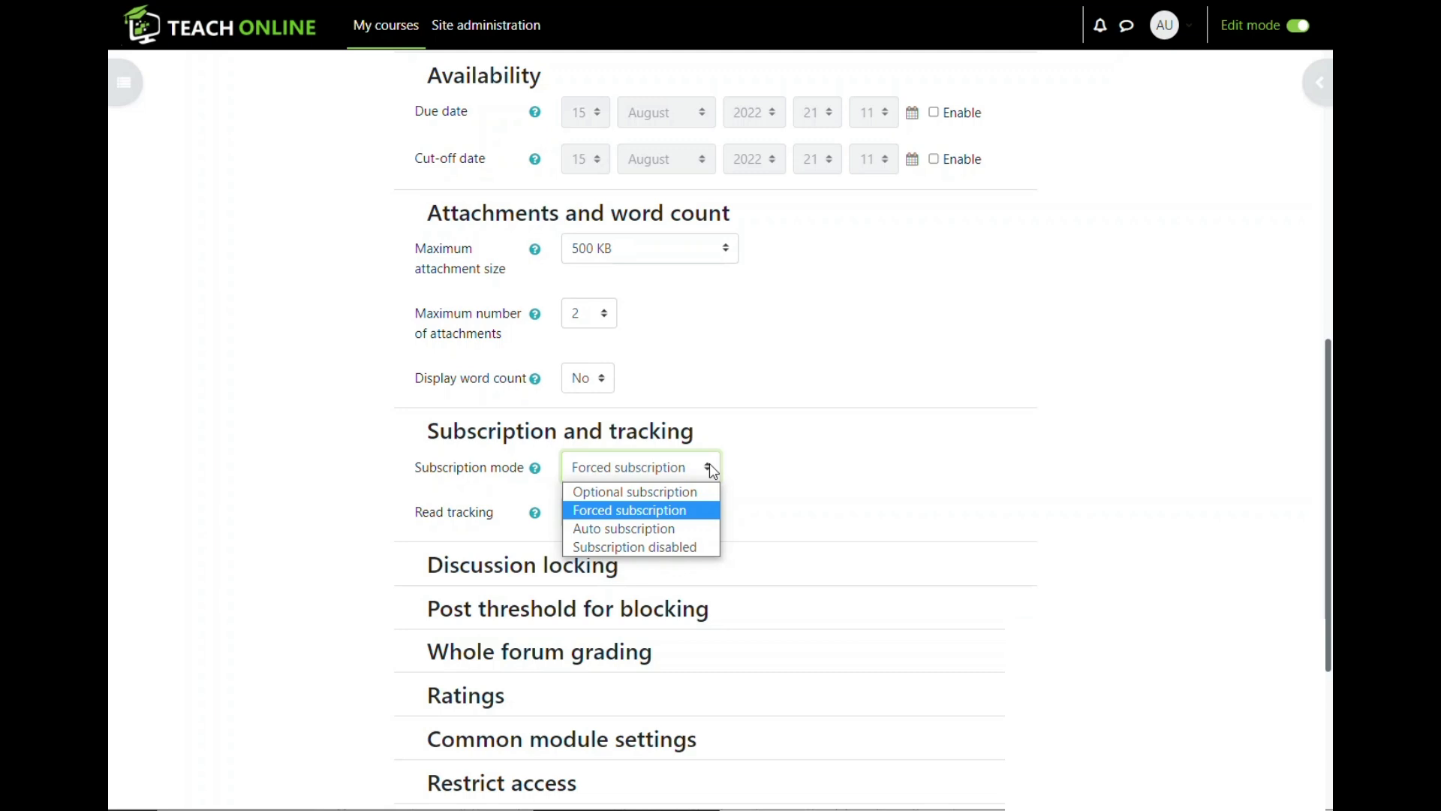
pyautogui.click(657, 491)
pyautogui.click(785, 467)
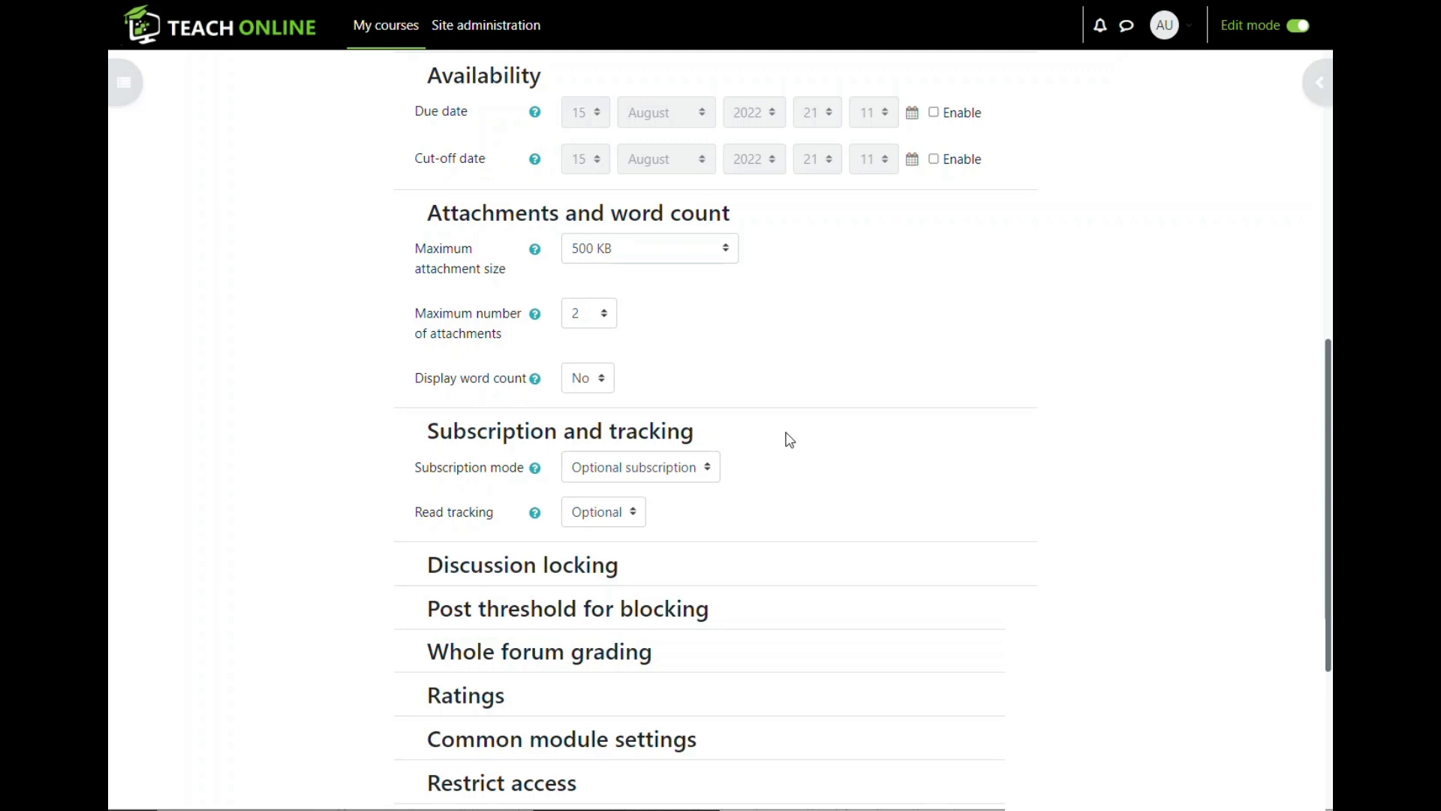
pyautogui.click(692, 474)
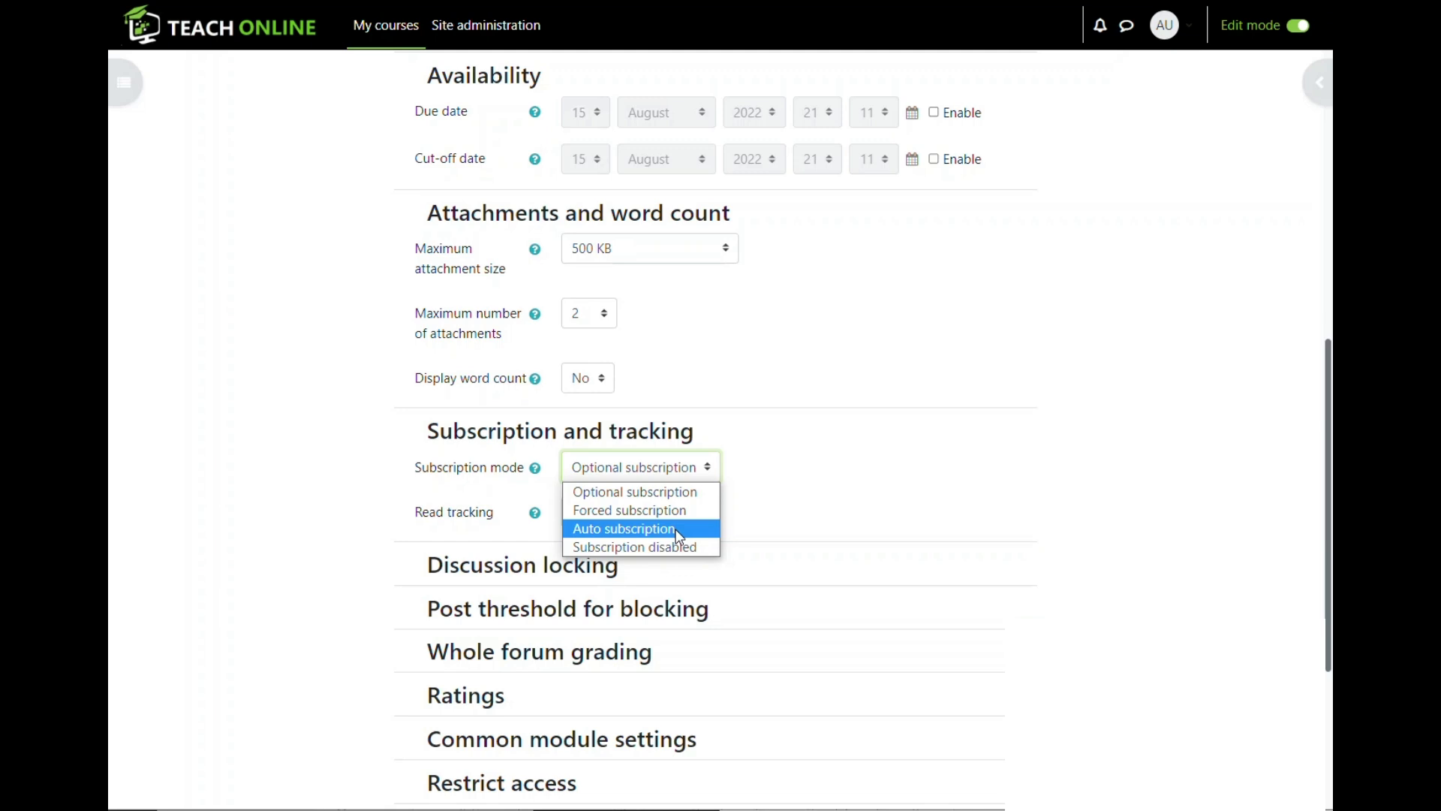
pyautogui.click(680, 535)
pyautogui.click(705, 471)
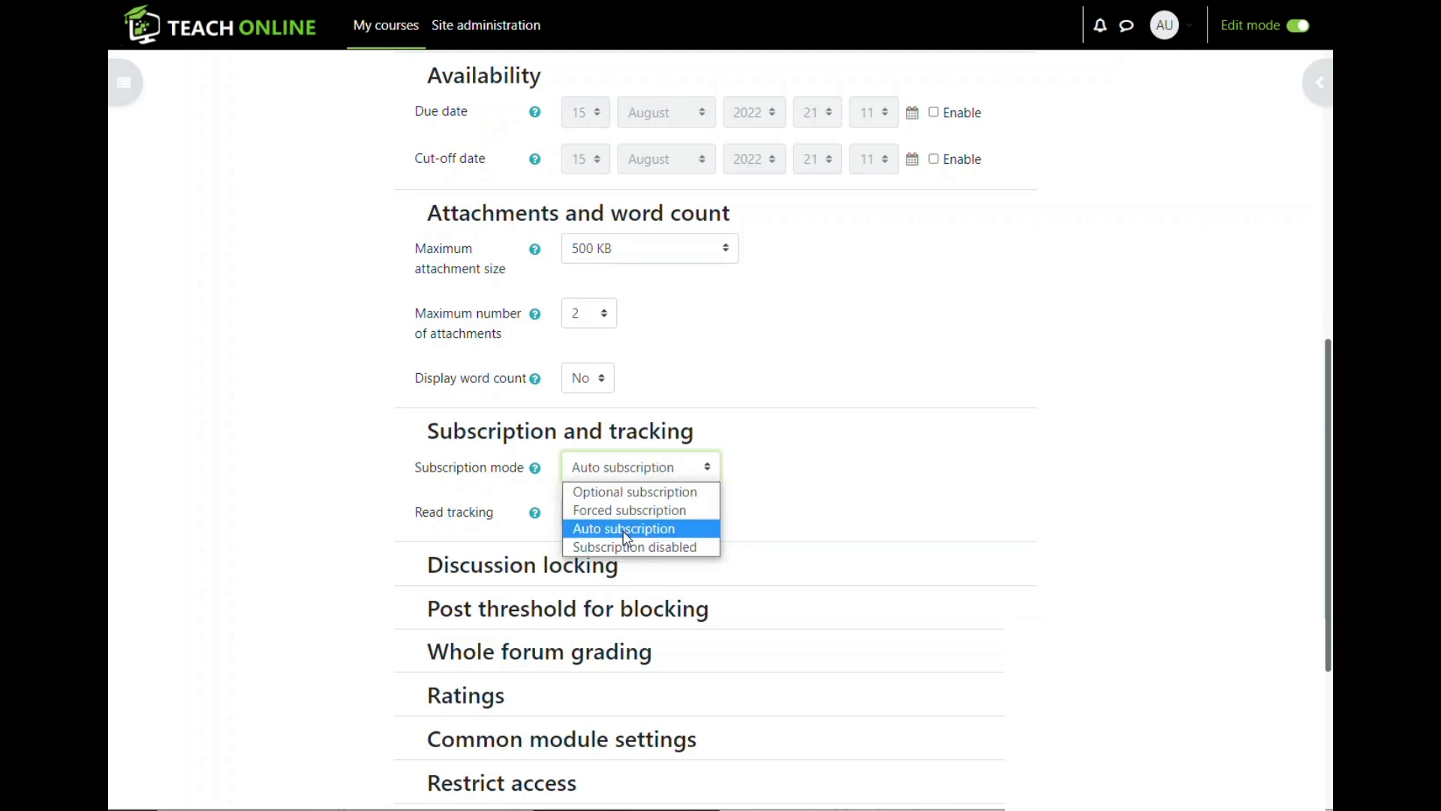
pyautogui.click(660, 517)
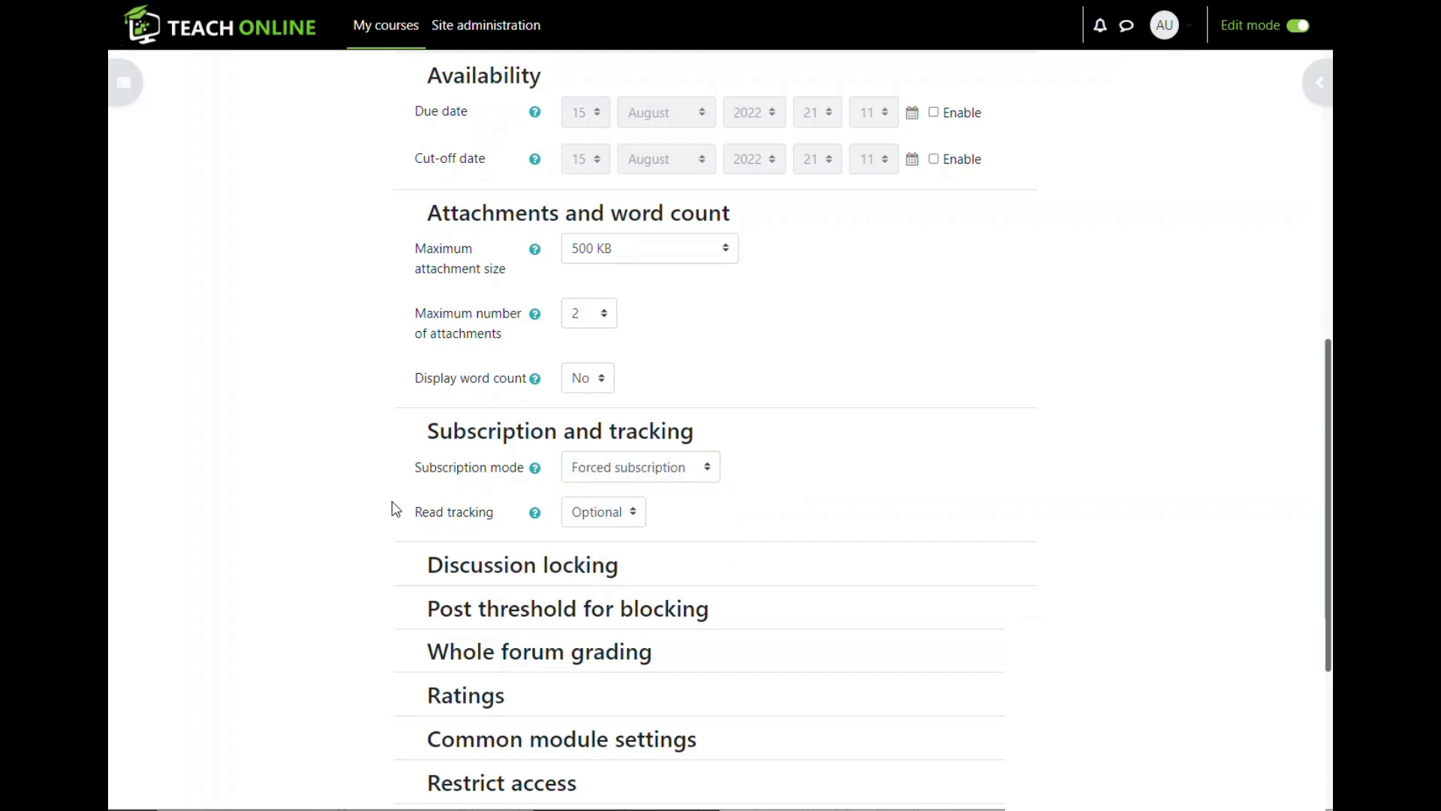
pyautogui.scroll(-2, 395, 510)
pyautogui.click(410, 456)
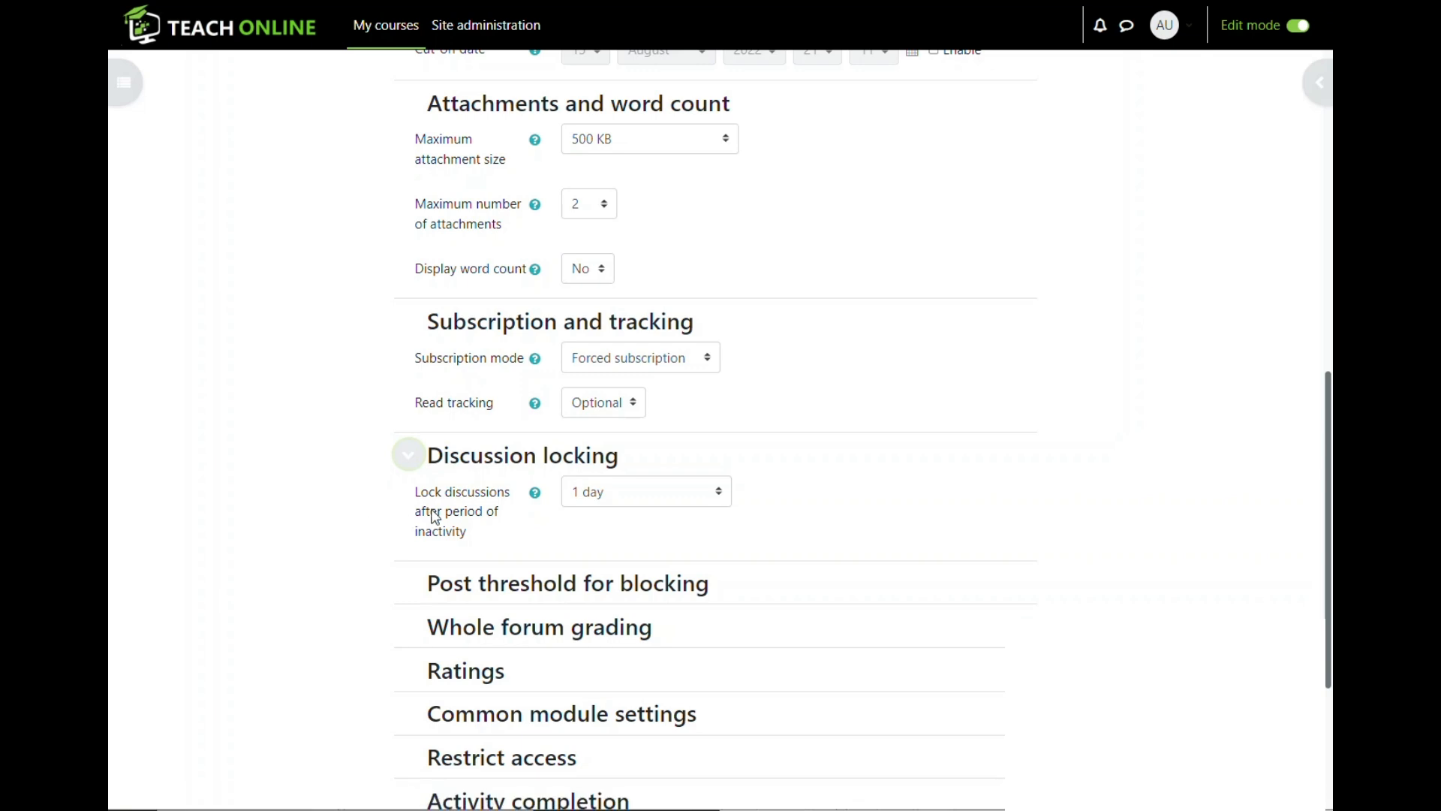
# - Set Lock discussions to 'Do not lock discussions' after briefly choosing 1 week
pyautogui.click(687, 493)
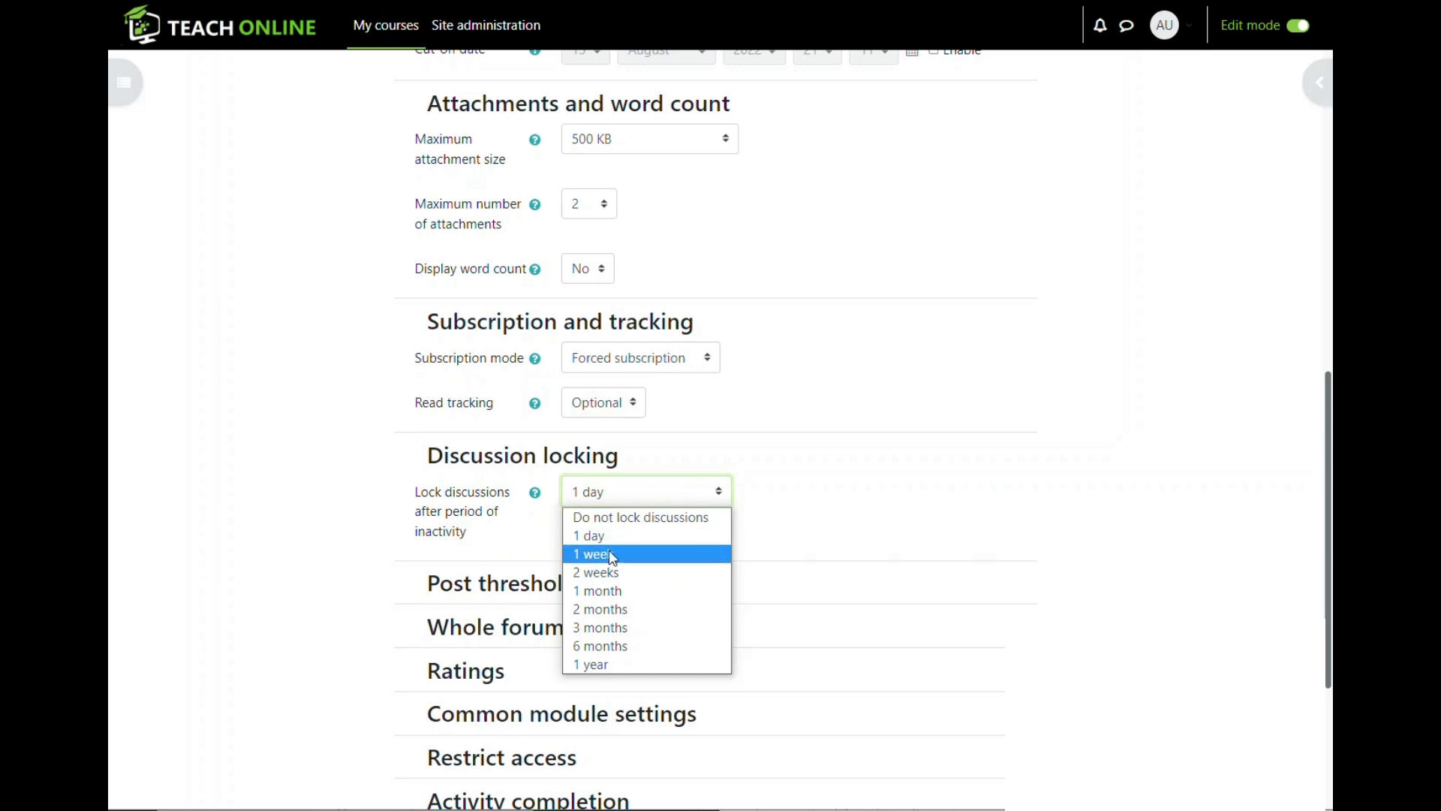
pyautogui.click(893, 489)
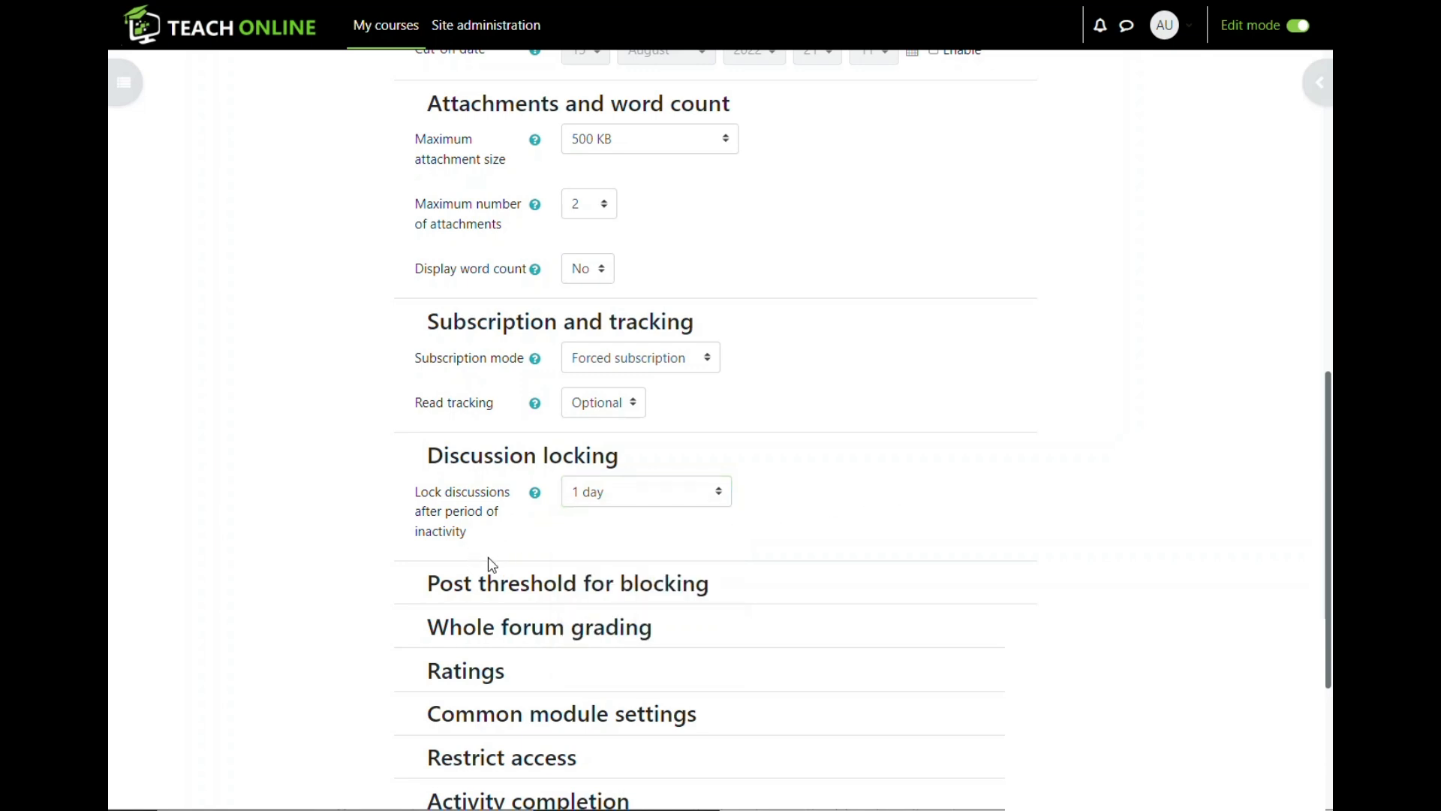
pyautogui.click(535, 493)
pyautogui.click(691, 488)
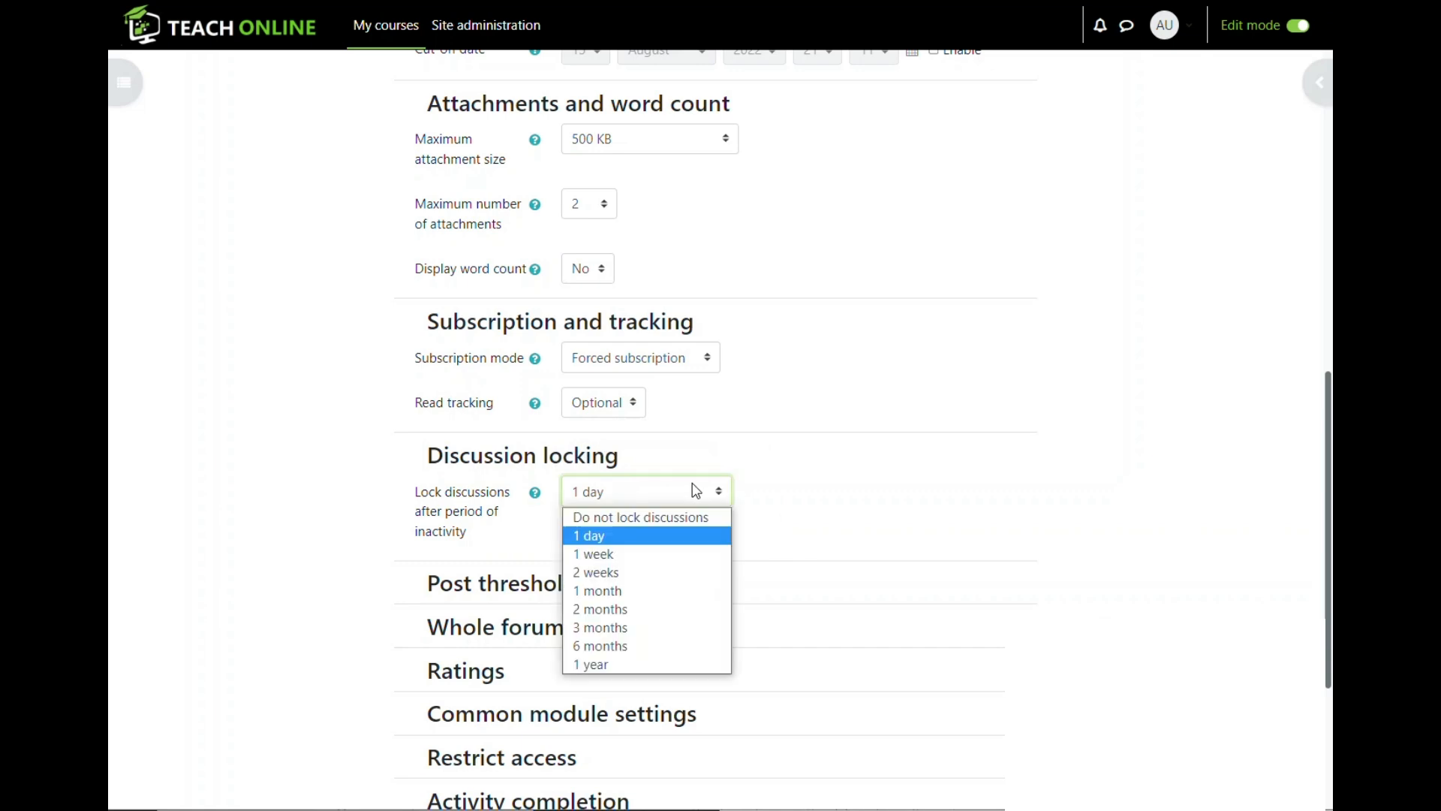
pyautogui.click(622, 567)
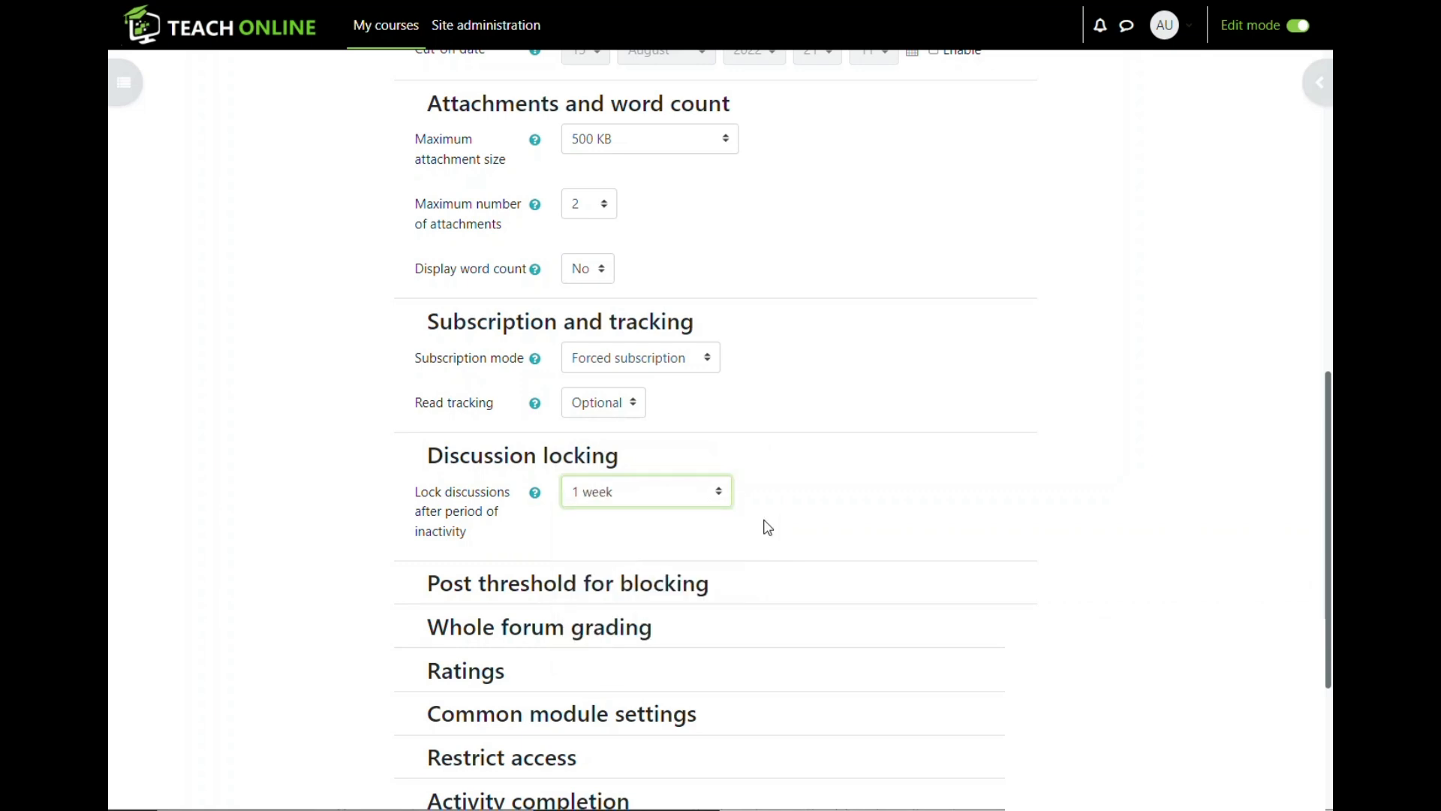
pyautogui.click(666, 497)
pyautogui.click(614, 521)
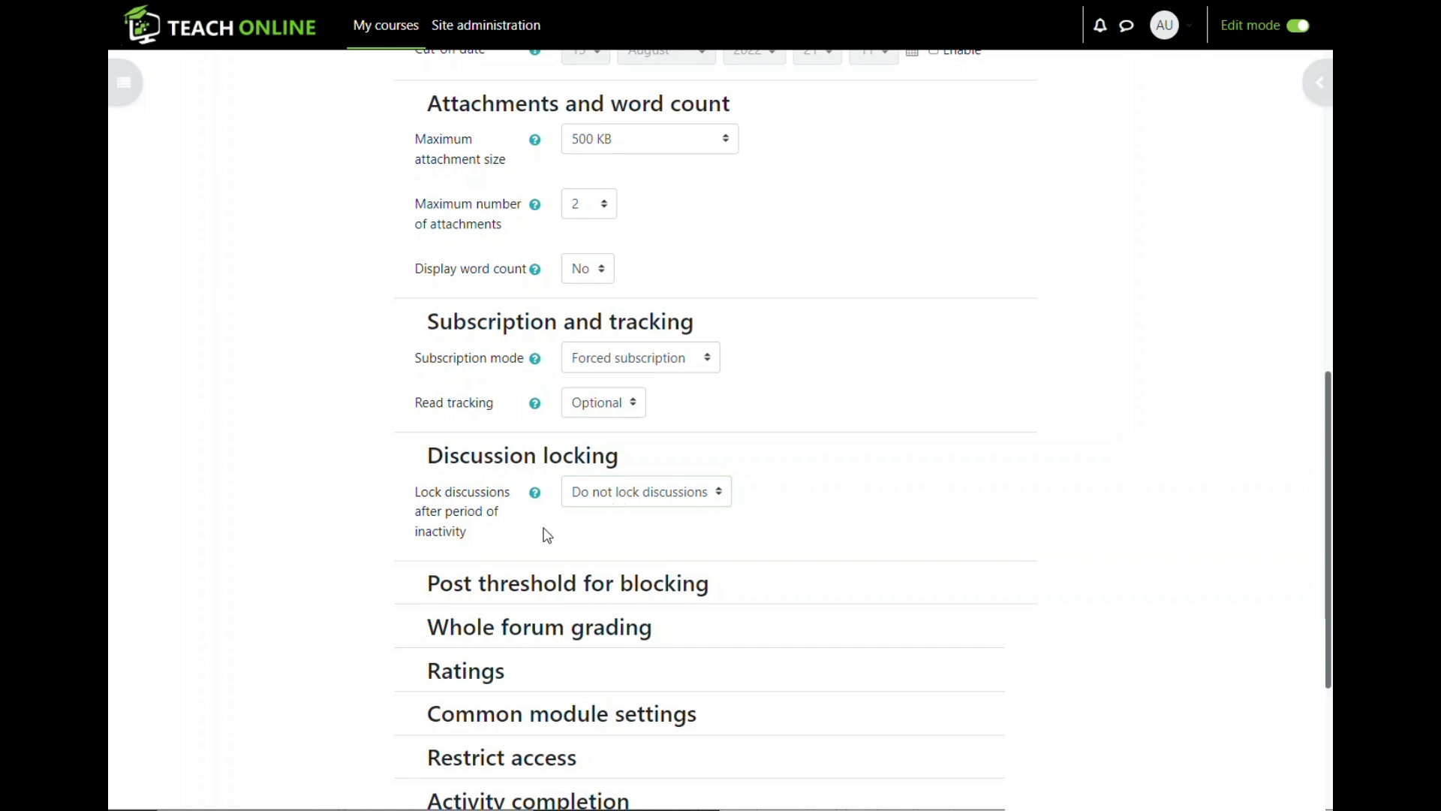
# - Expand Post threshold for blocking and set the time period to 1 day
pyautogui.click(408, 583)
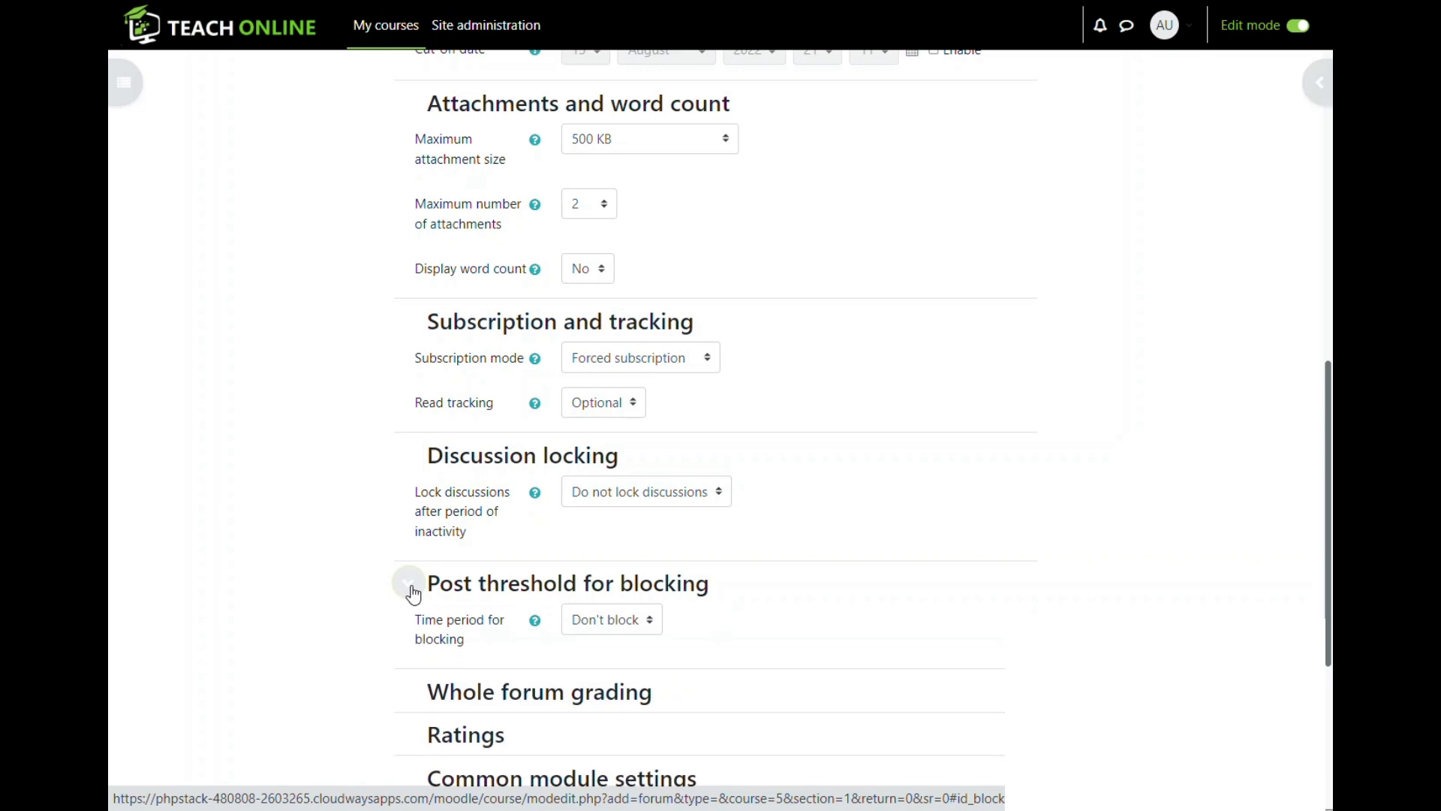
pyautogui.moveTo(402, 620); pyautogui.dragTo(479, 646)
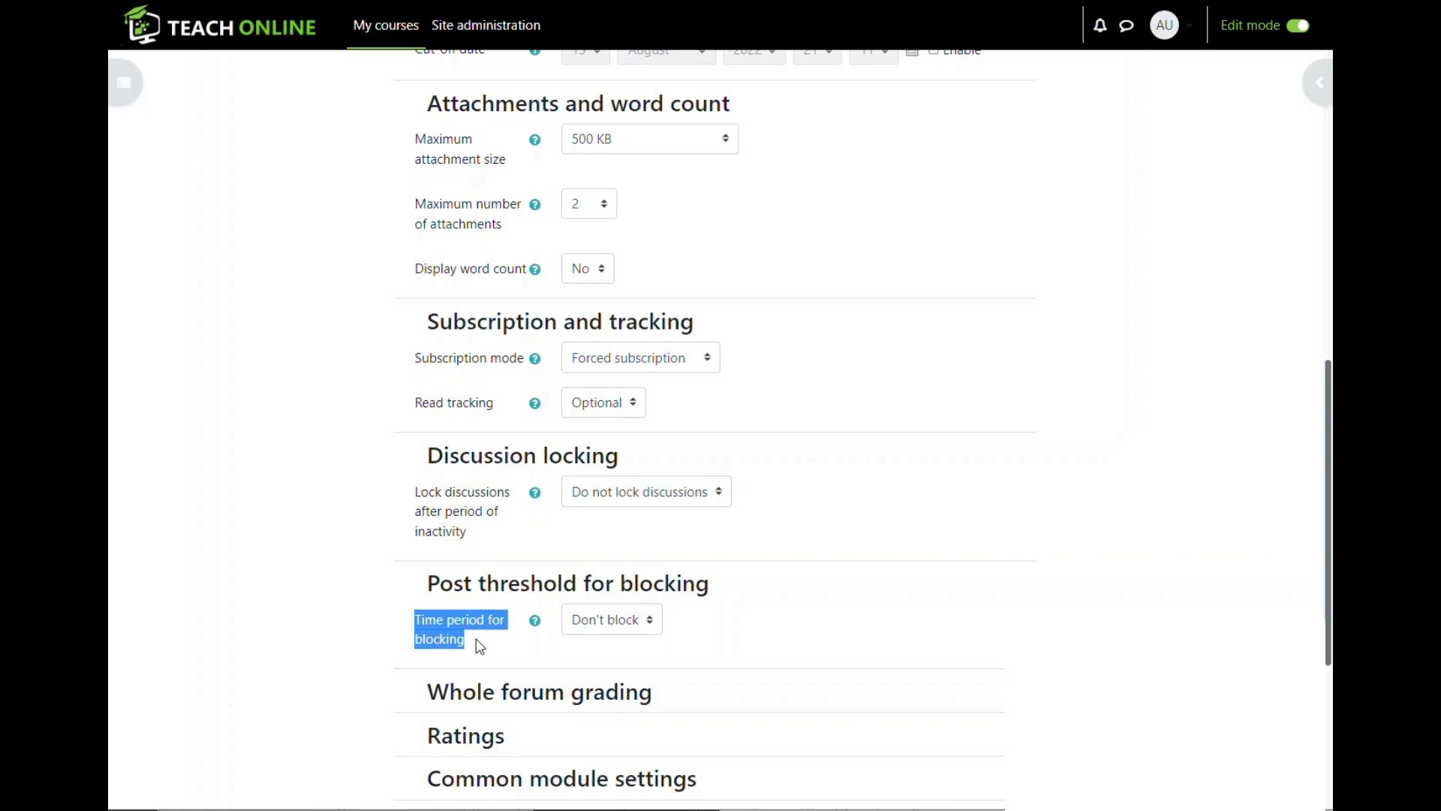
pyautogui.click(412, 618)
pyautogui.moveTo(412, 617); pyautogui.dragTo(521, 627)
pyautogui.click(441, 636)
pyautogui.click(448, 627)
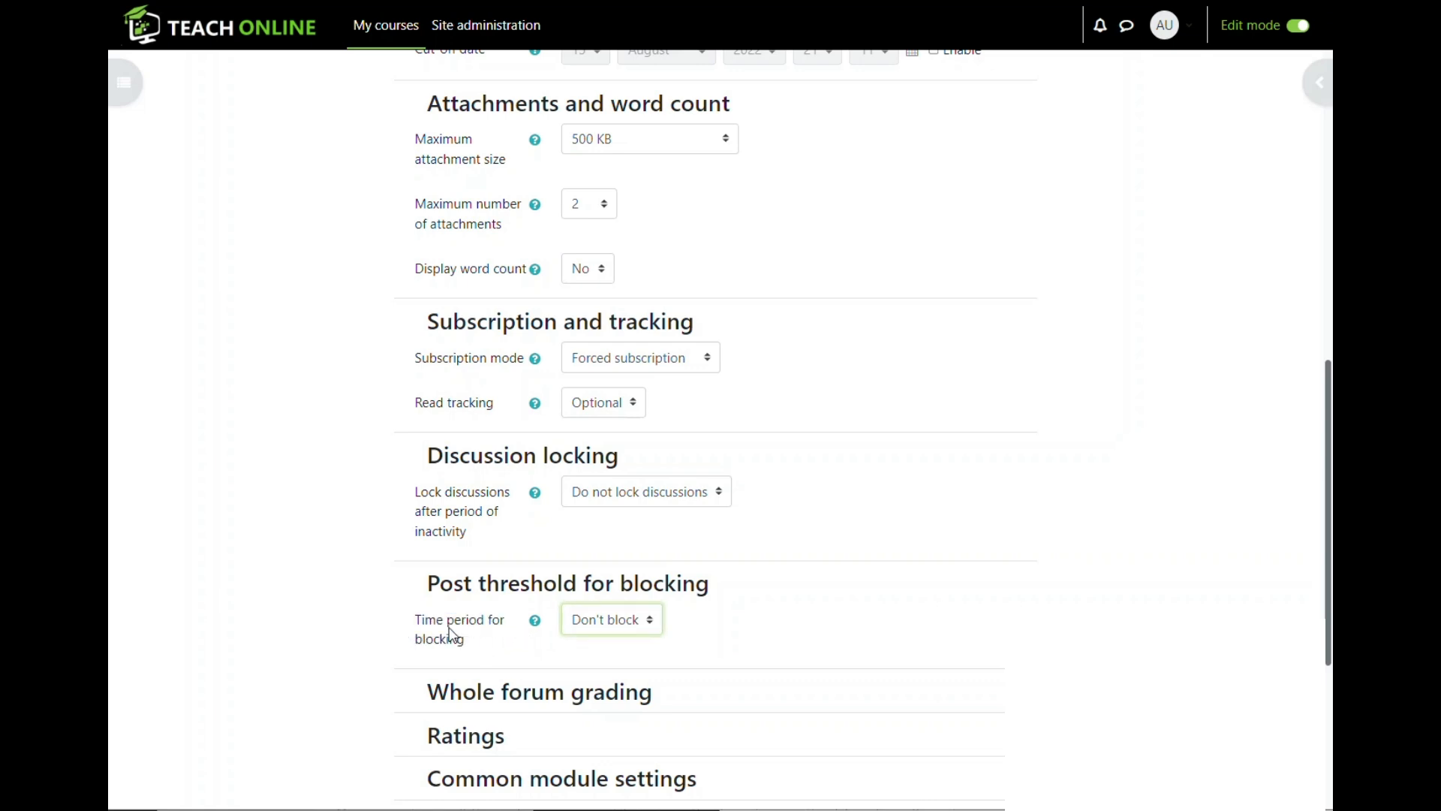
pyautogui.moveTo(413, 622); pyautogui.dragTo(488, 649)
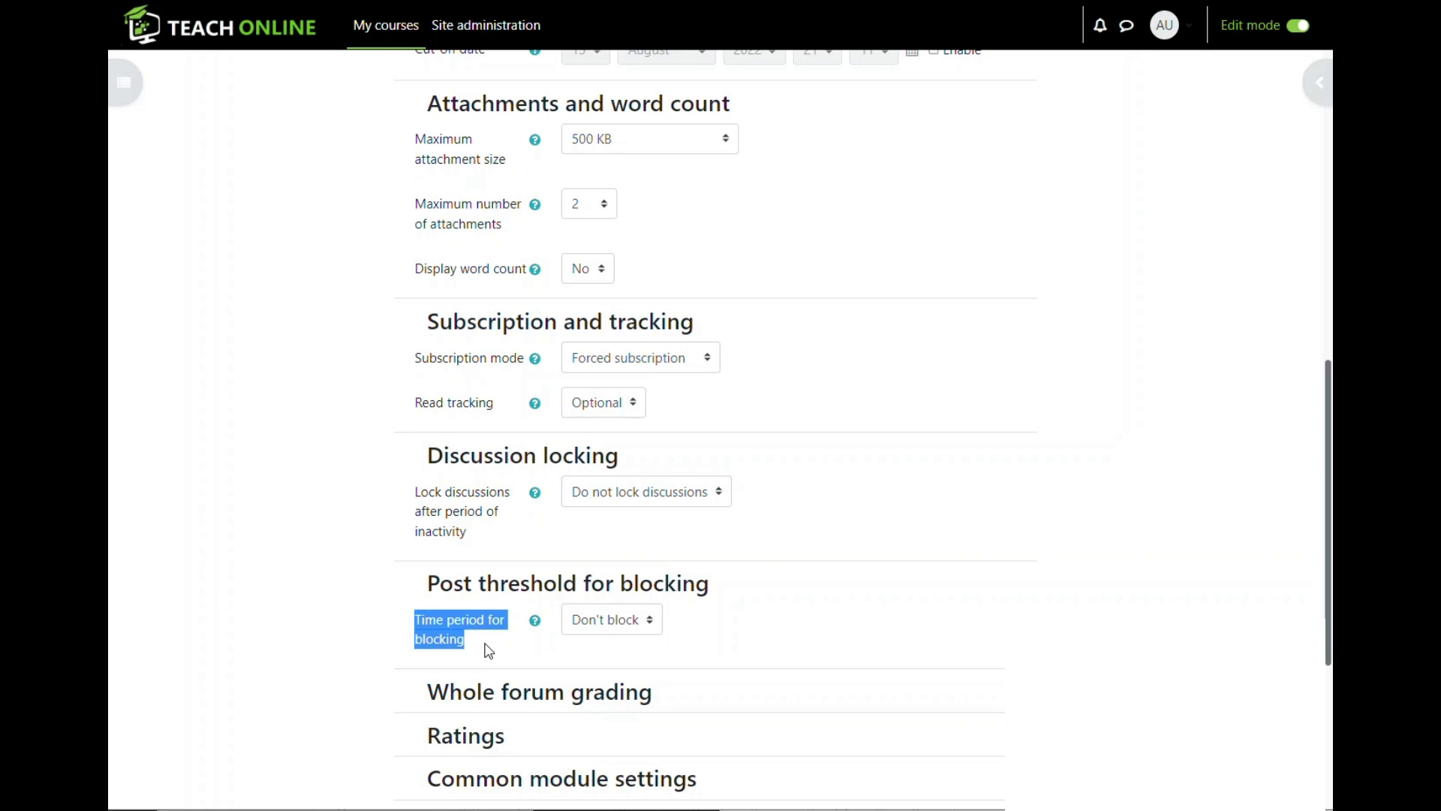
pyautogui.click(412, 623)
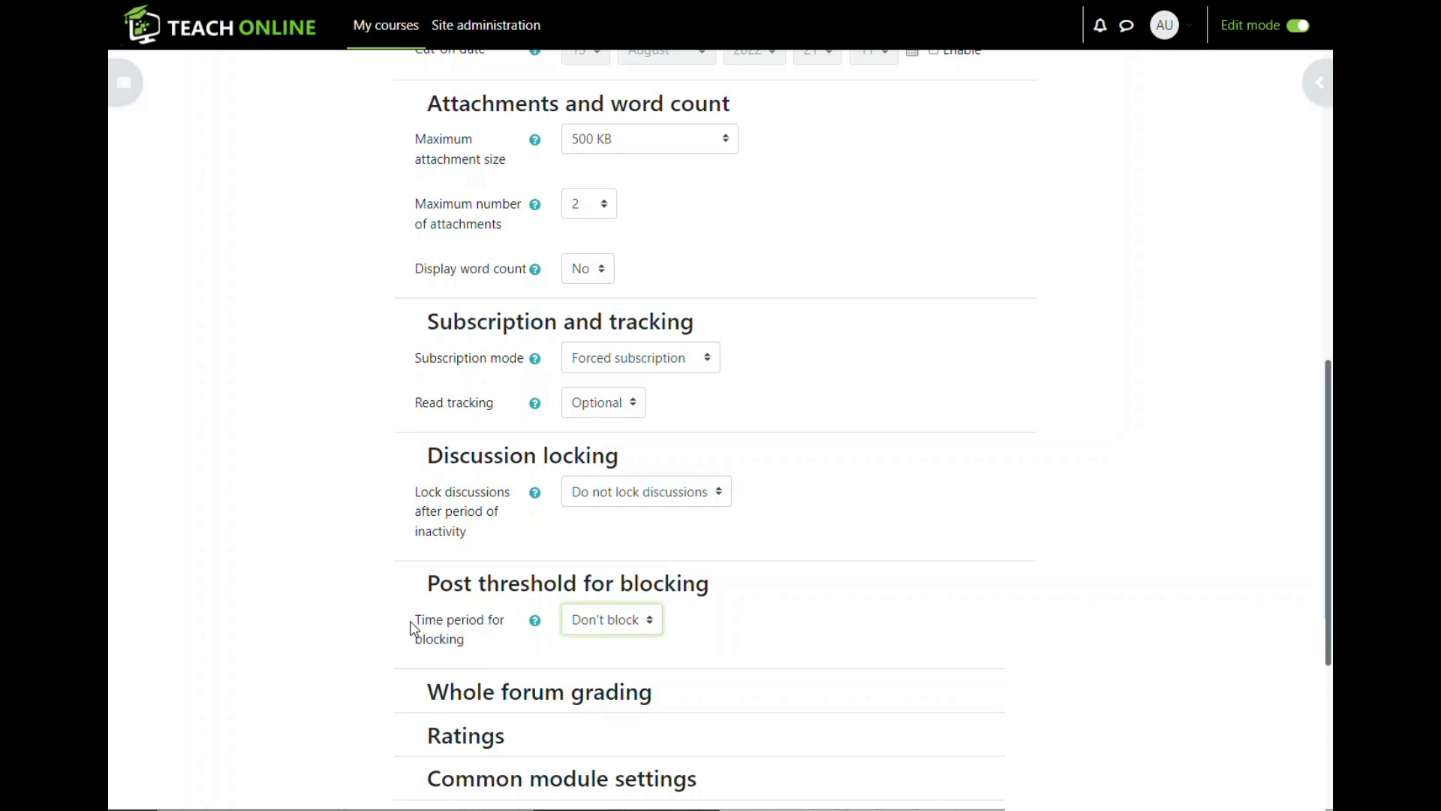
pyautogui.moveTo(412, 628); pyautogui.dragTo(451, 642)
pyautogui.click(642, 620)
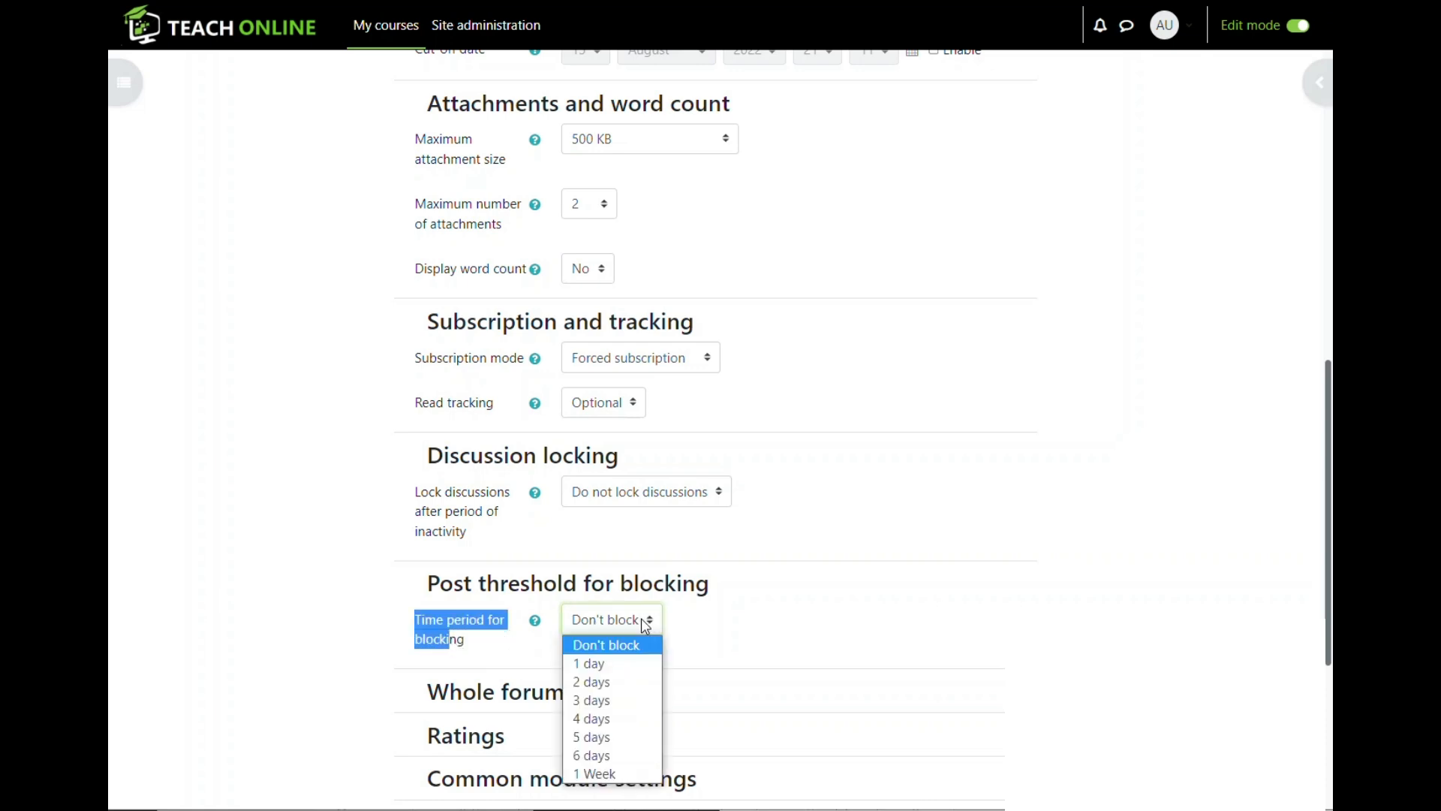
pyautogui.click(595, 664)
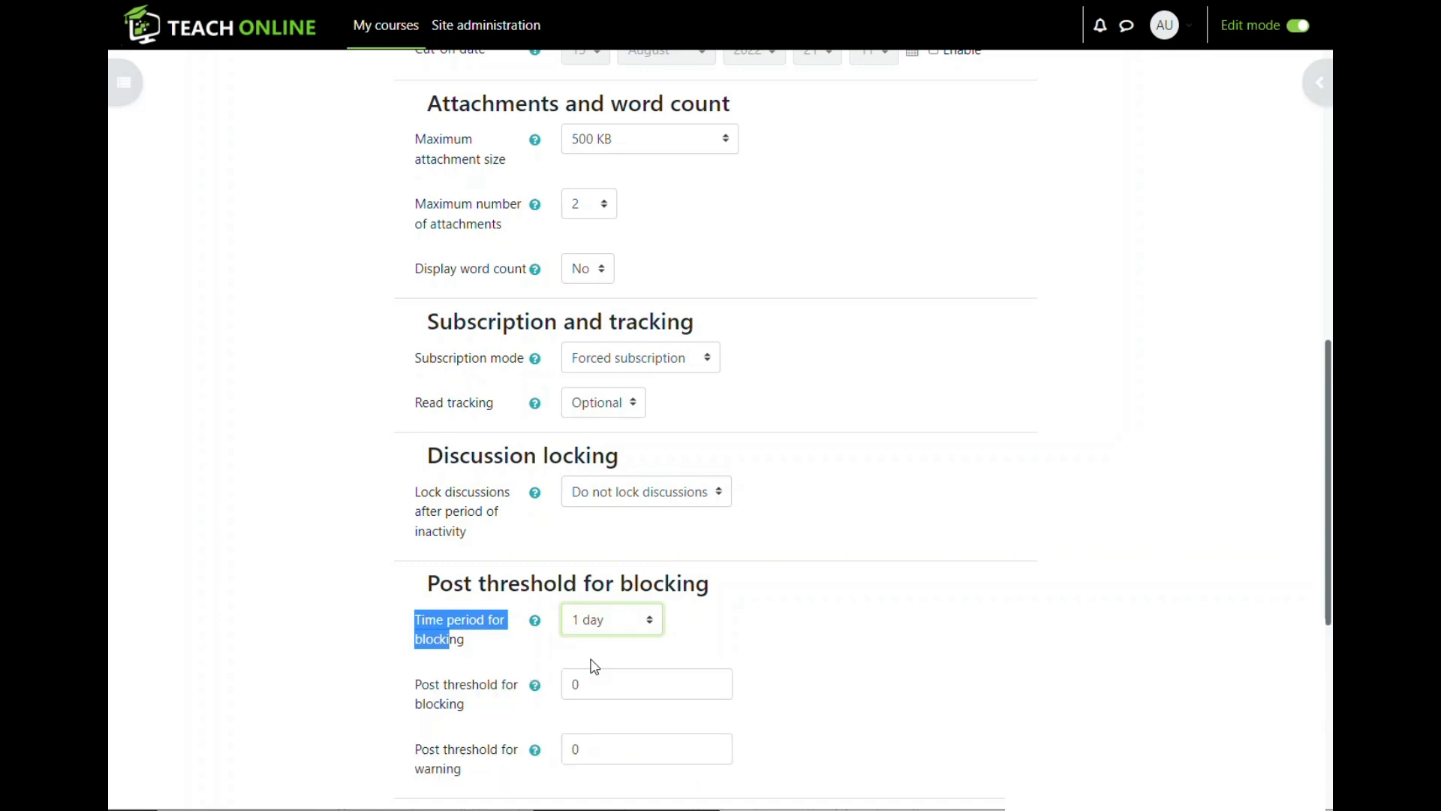
# - Enter a blocking threshold of 5 posts and a warning threshold of 3
pyautogui.scroll(-3, 578, 638)
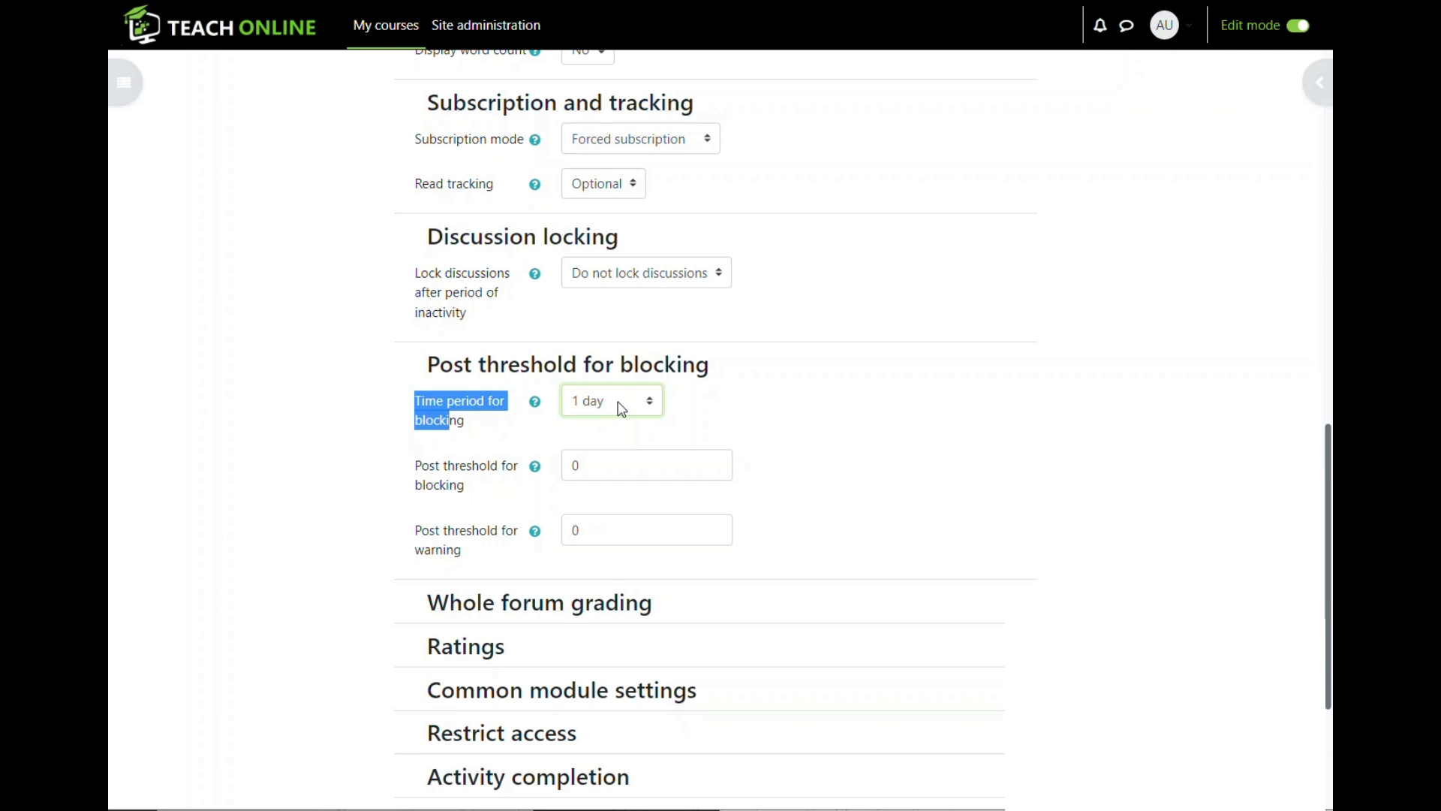
pyautogui.press('Tab')
pyautogui.write('5')
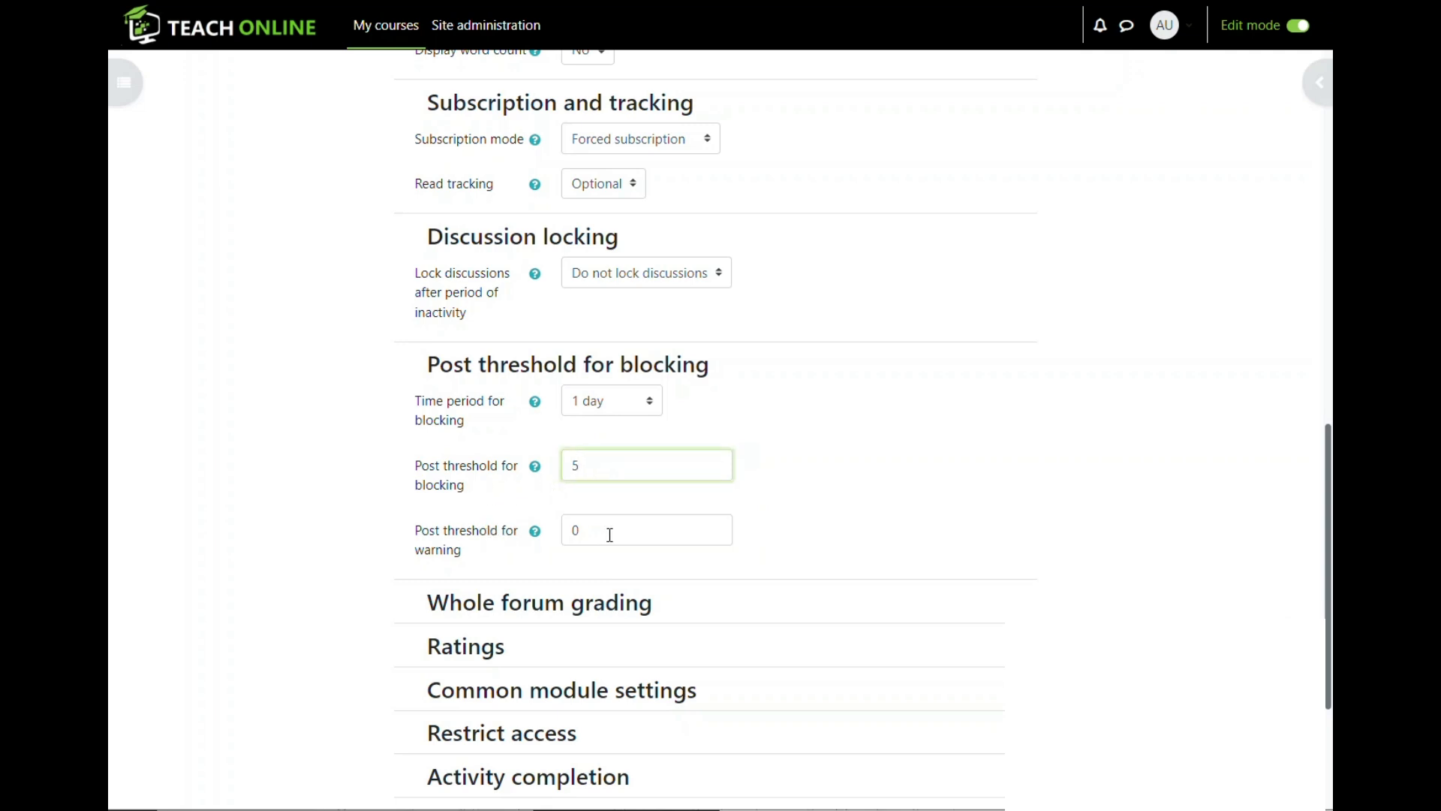
pyautogui.moveTo(600, 536); pyautogui.dragTo(562, 538)
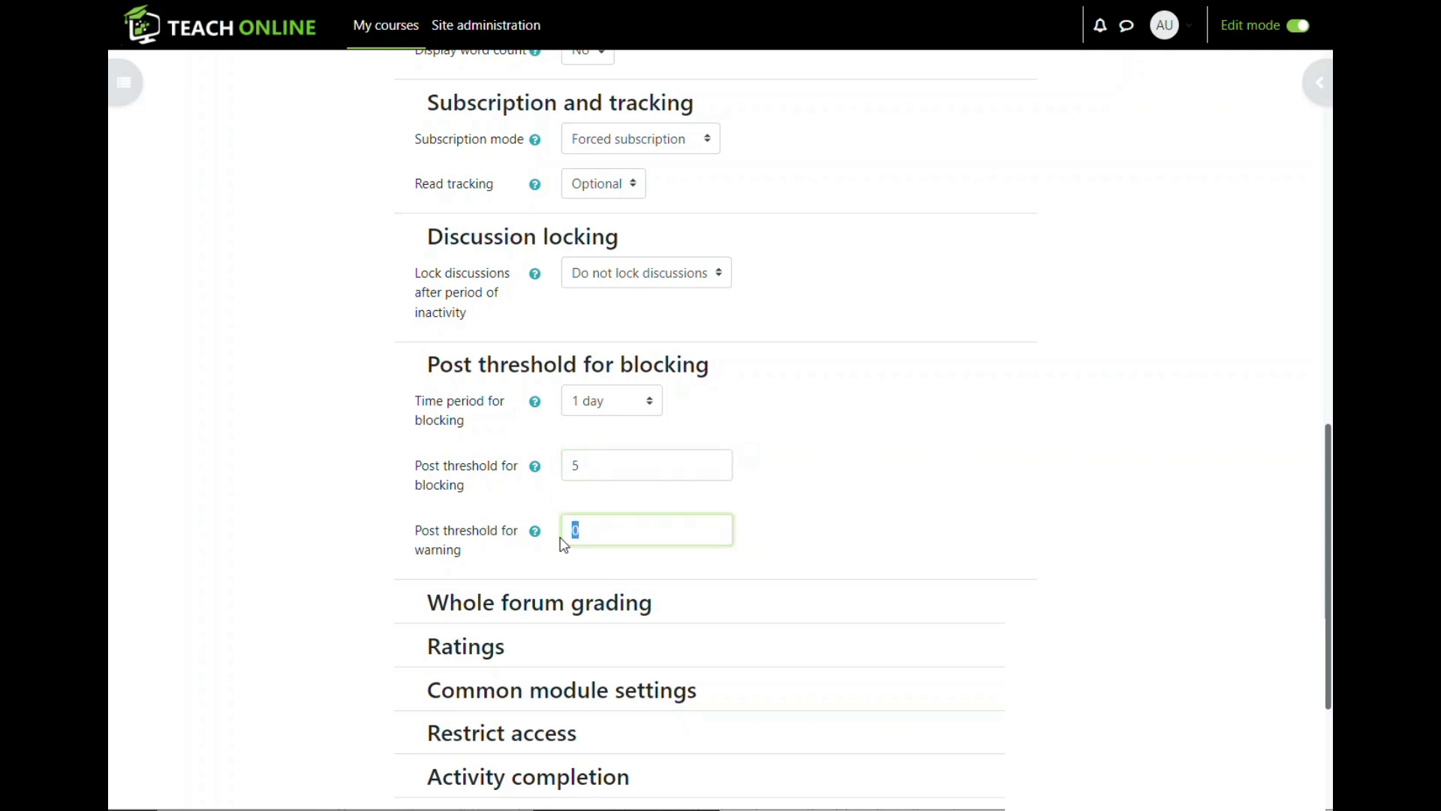
pyautogui.write('3')
pyautogui.click(858, 527)
# - Review the blocking threshold of 5 and confirm the 1 day time period
pyautogui.moveTo(589, 466); pyautogui.dragTo(572, 470)
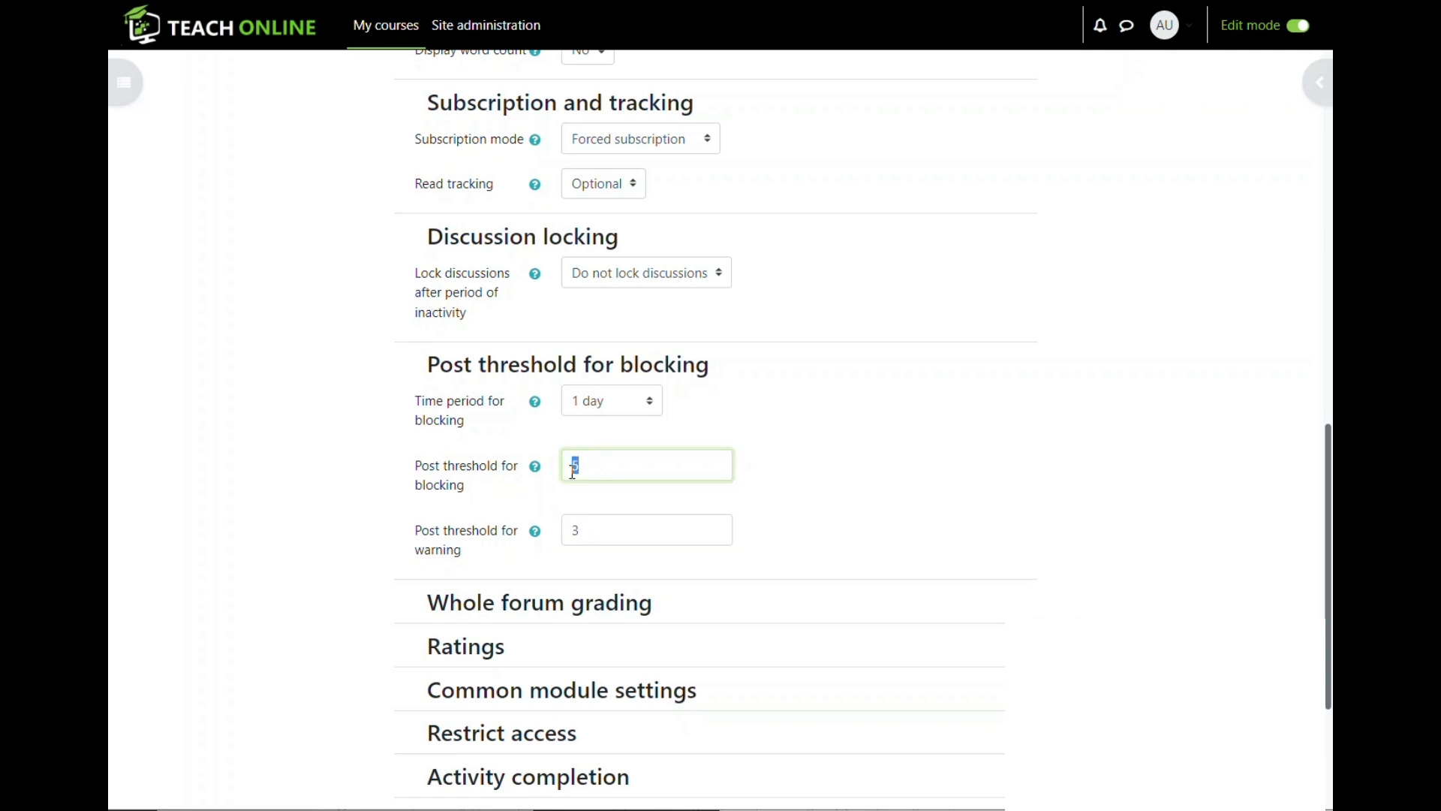
pyautogui.click(518, 511)
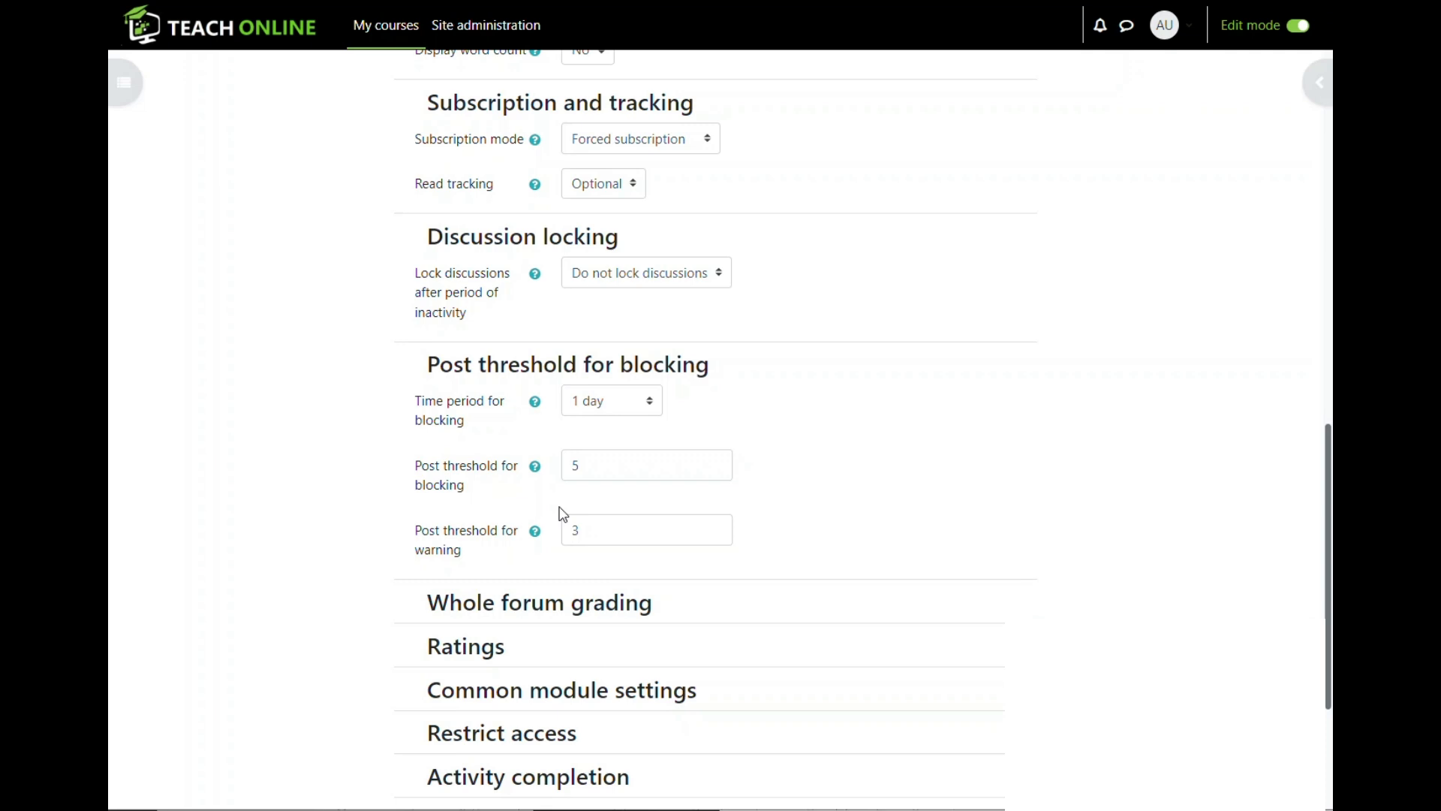
pyautogui.click(645, 400)
pyautogui.click(711, 395)
pyautogui.click(653, 405)
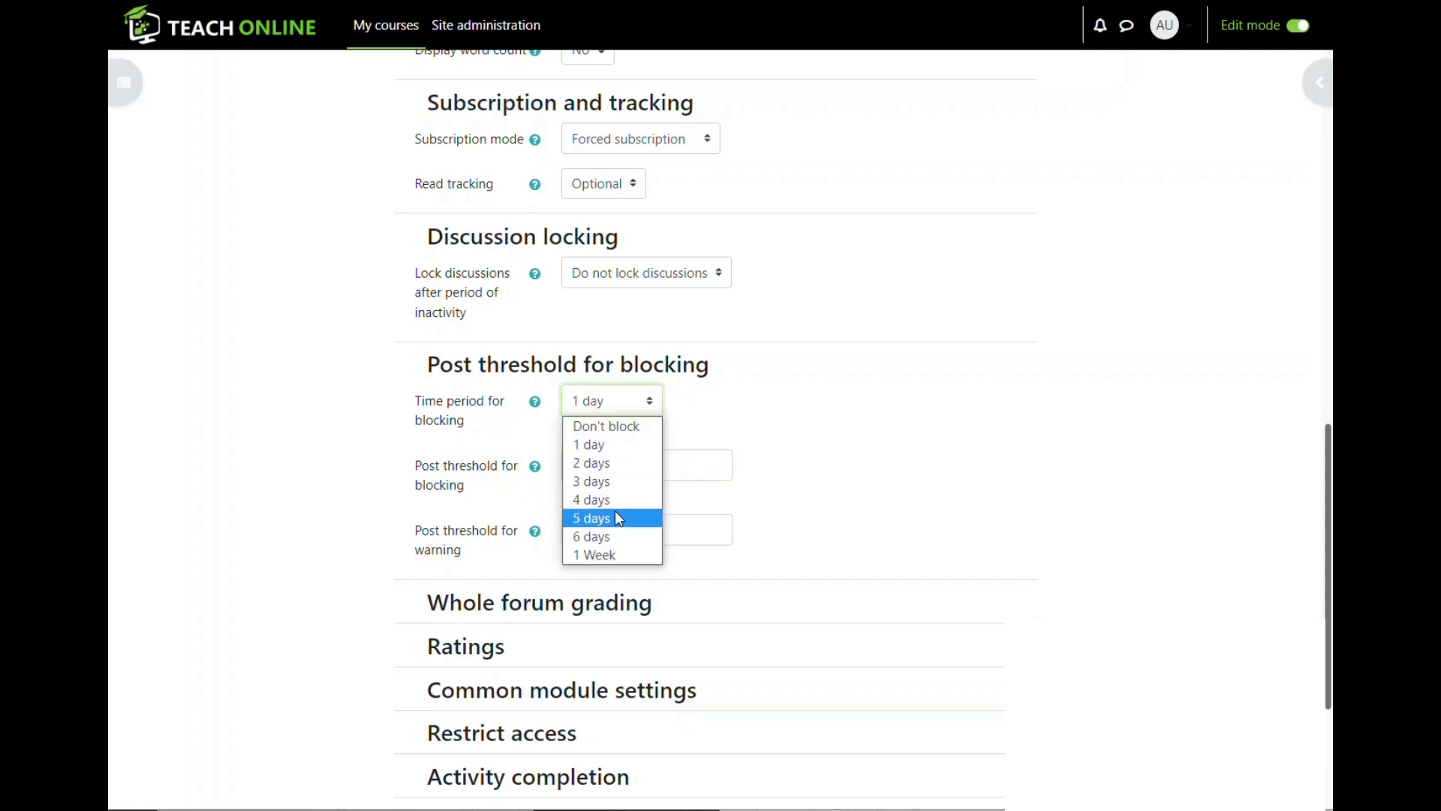
pyautogui.click(806, 435)
pyautogui.scroll(-1, 463, 425)
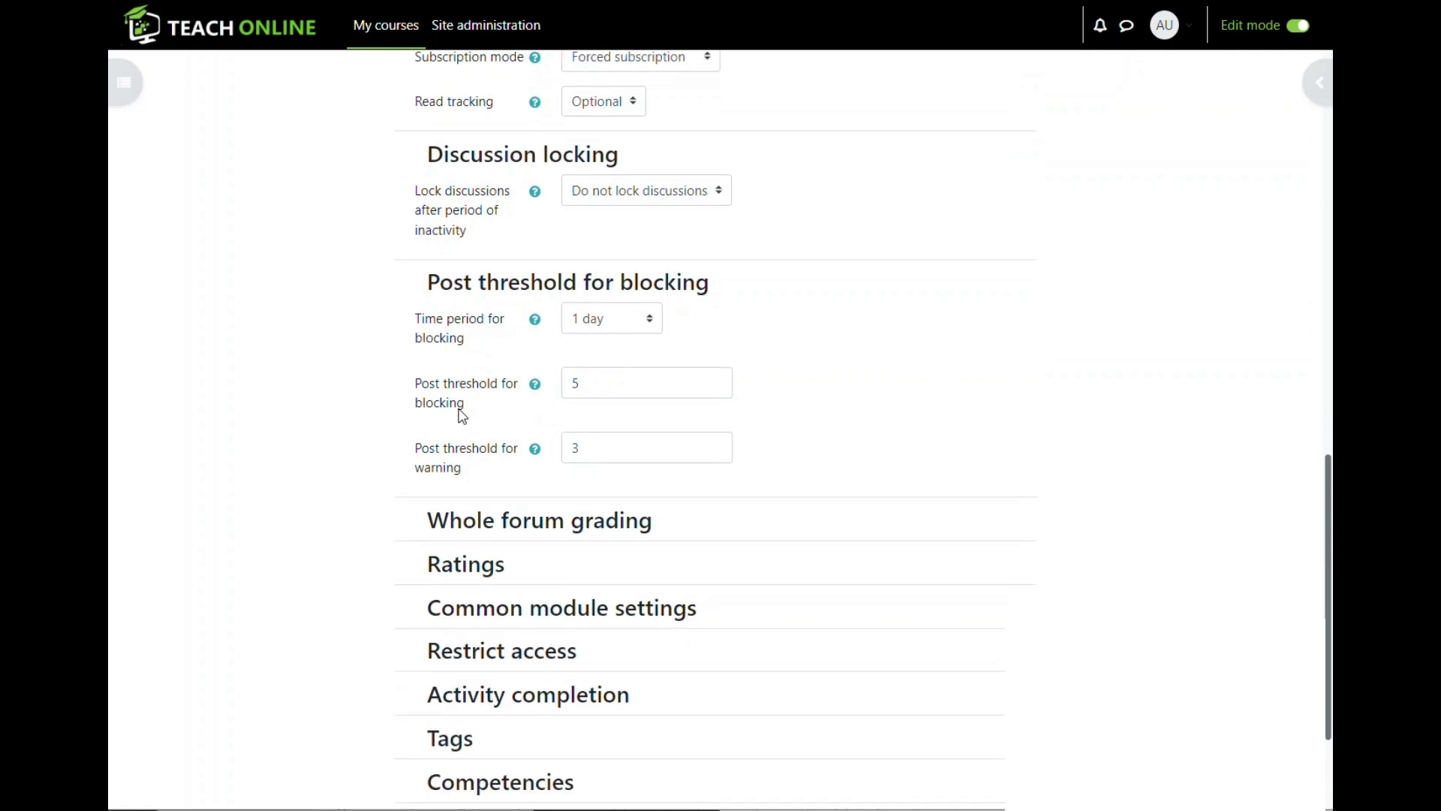
pyautogui.scroll(-1, 463, 425)
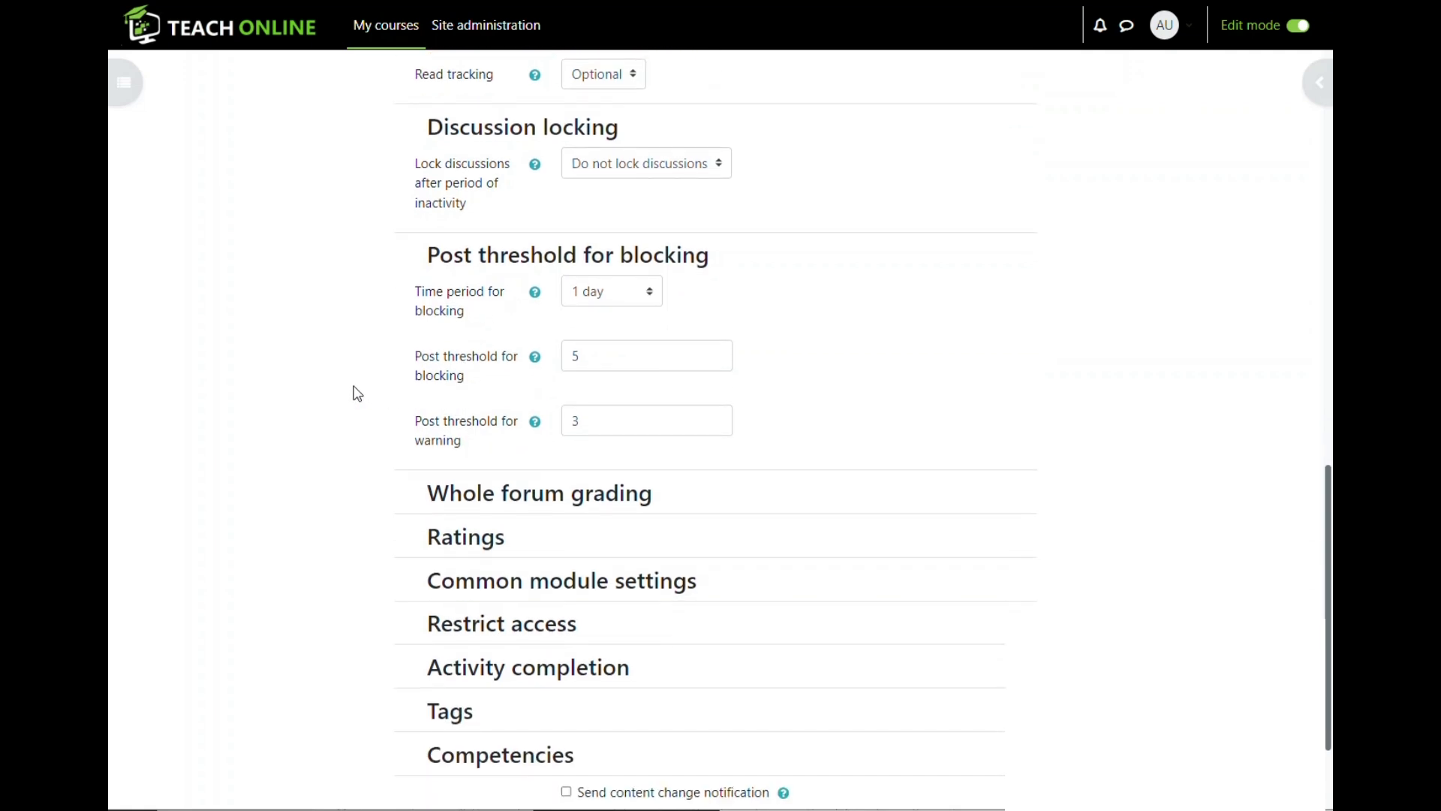
# - Inspect the Whole forum grading and Ratings sections, then collapse them unchanged
pyautogui.click(431, 502)
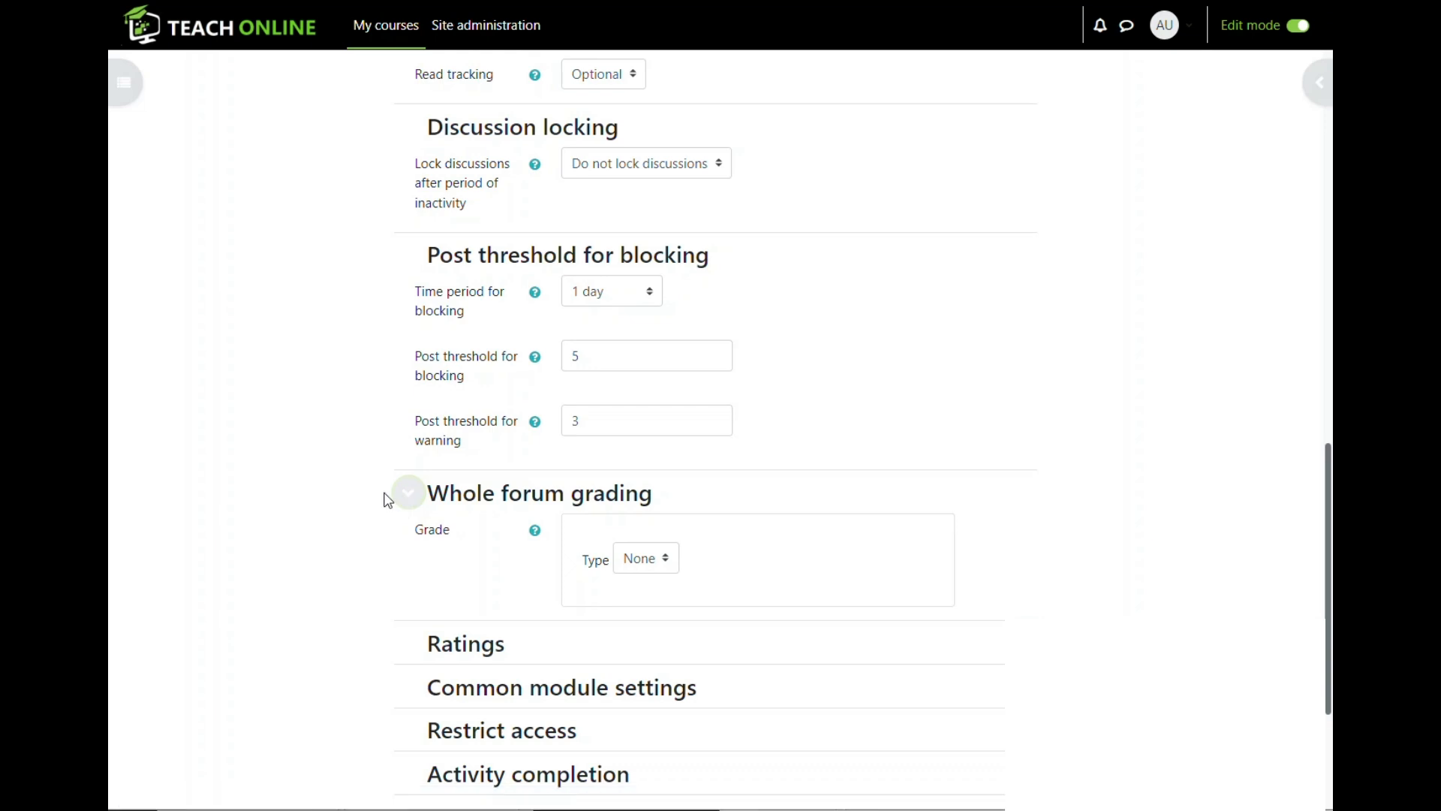
pyautogui.moveTo(663, 502); pyautogui.dragTo(409, 496)
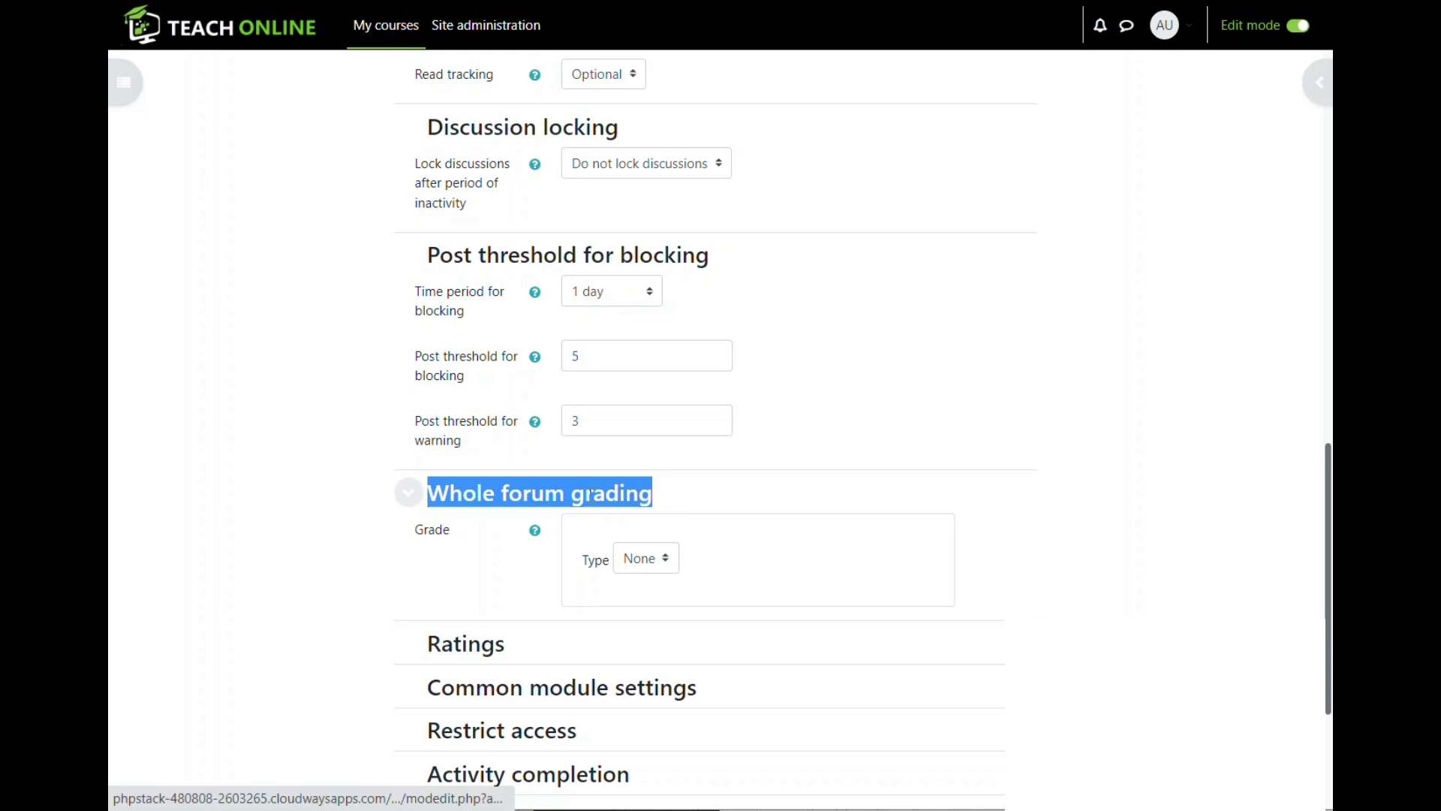
pyautogui.click(408, 492)
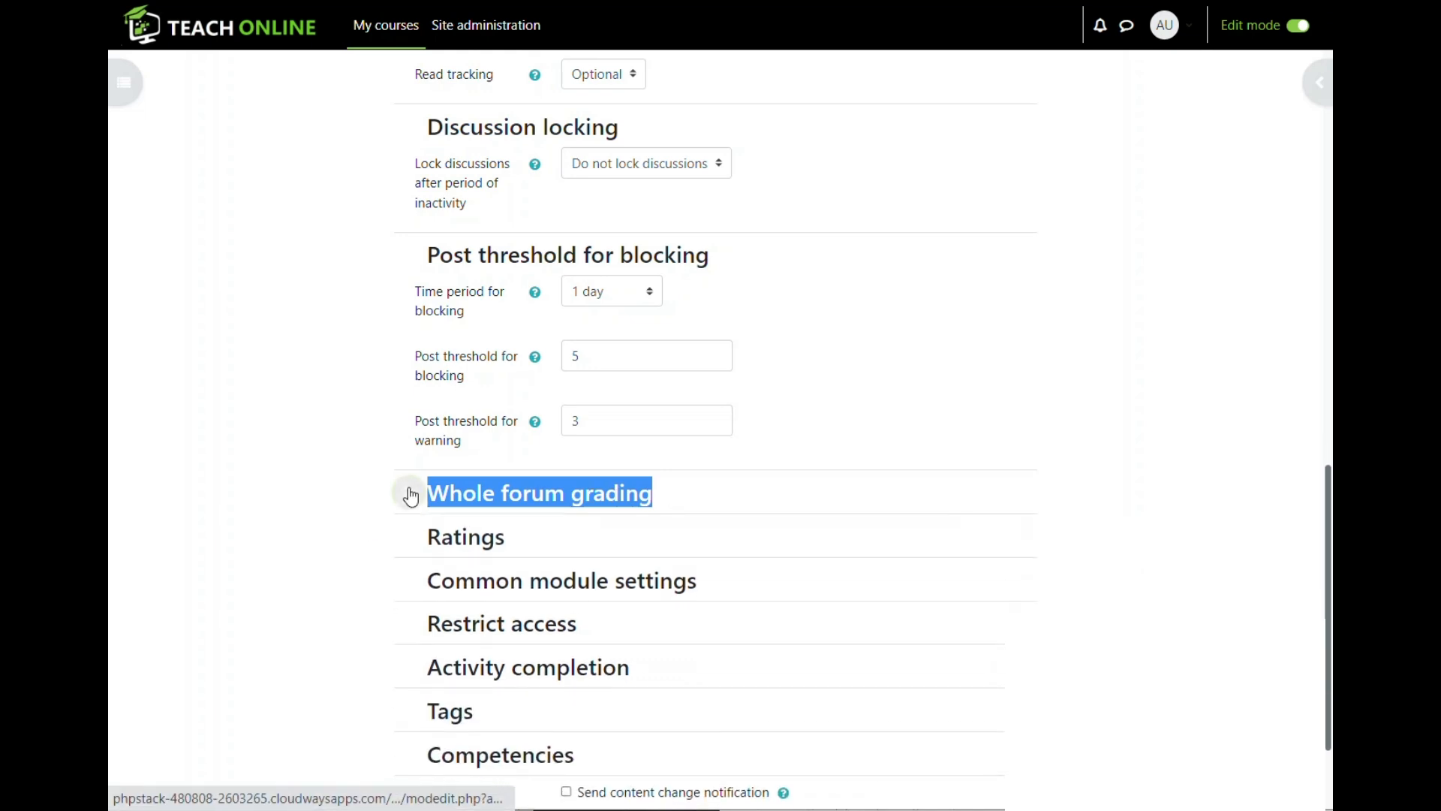
pyautogui.click(422, 539)
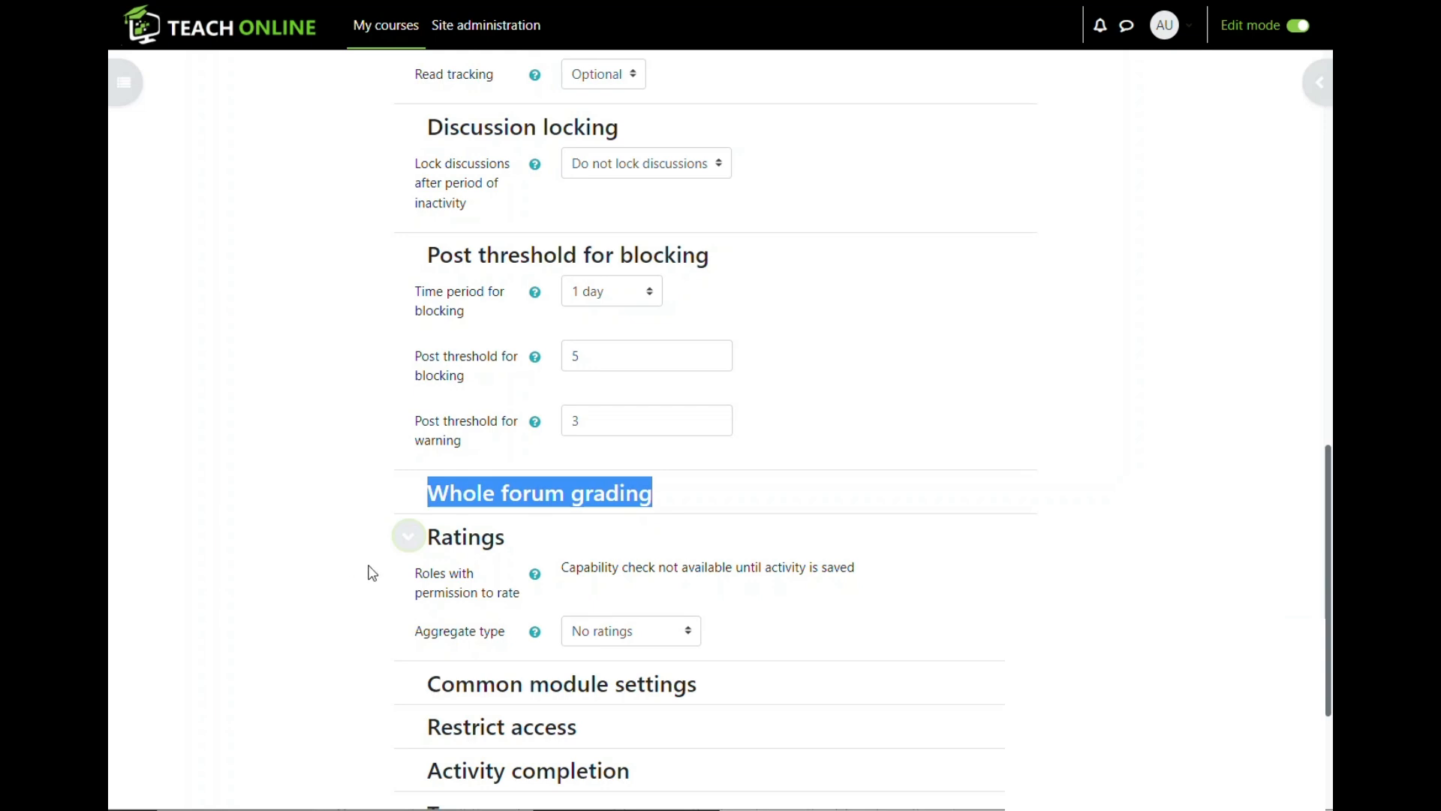
pyautogui.click(409, 494)
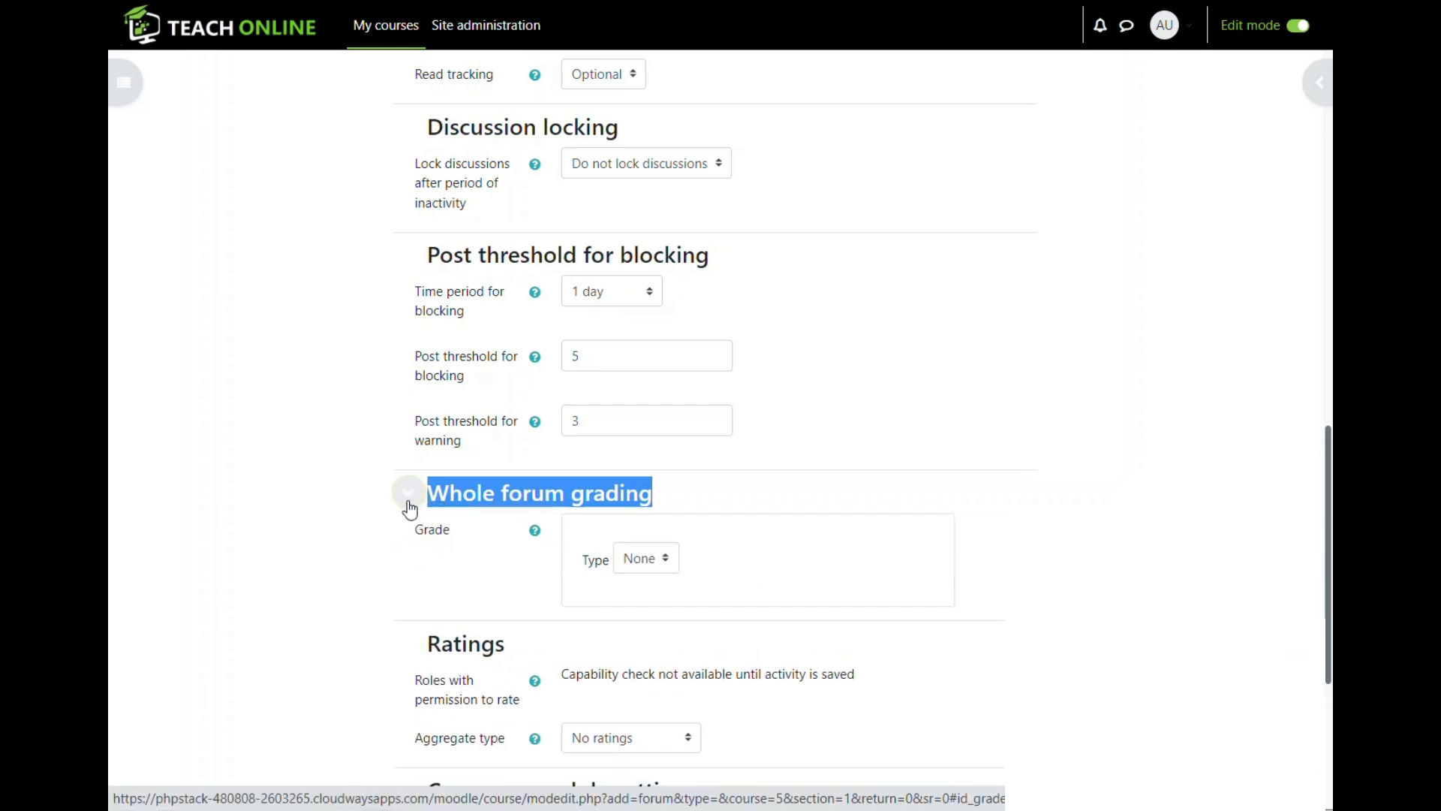
pyautogui.scroll(-4, 409, 503)
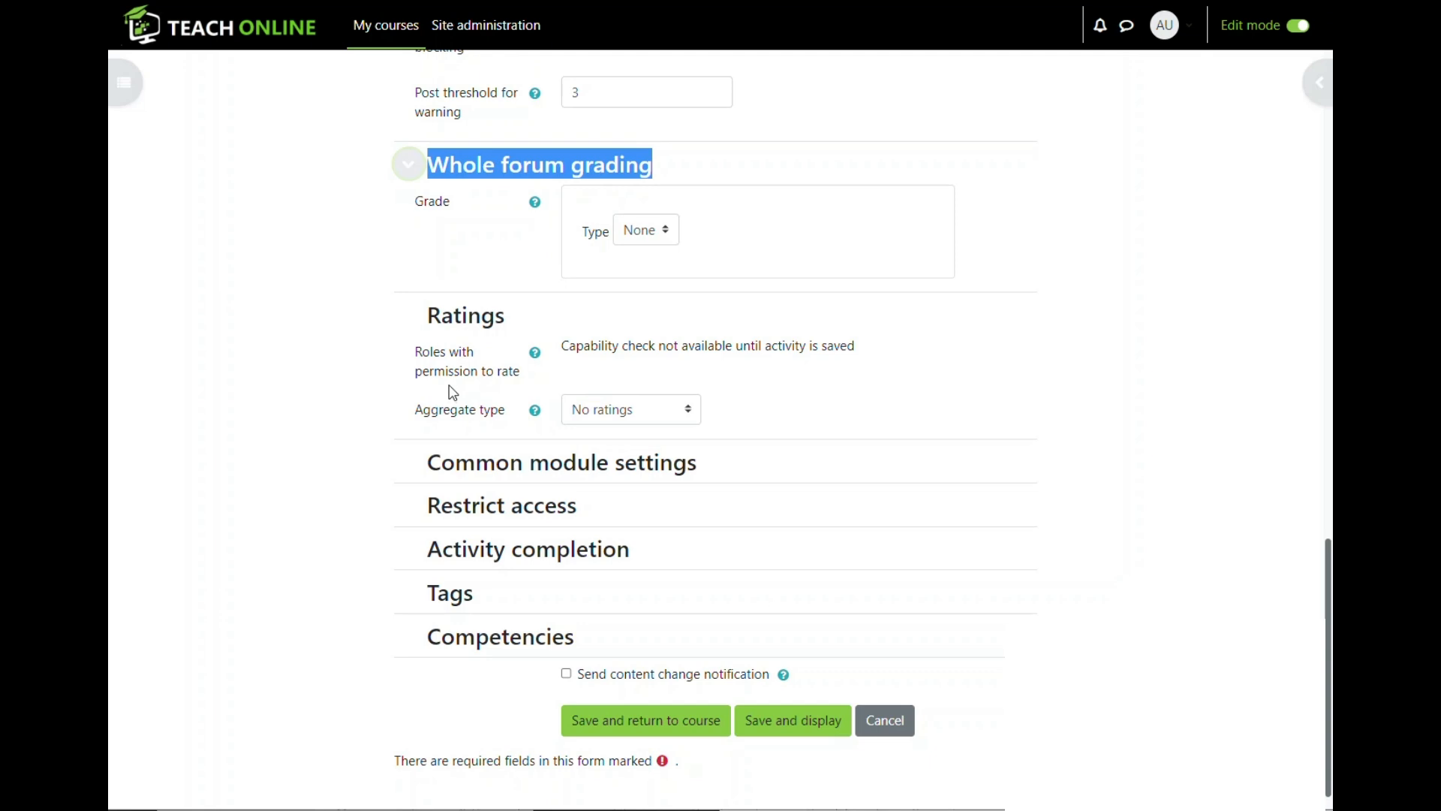
pyautogui.click(412, 177)
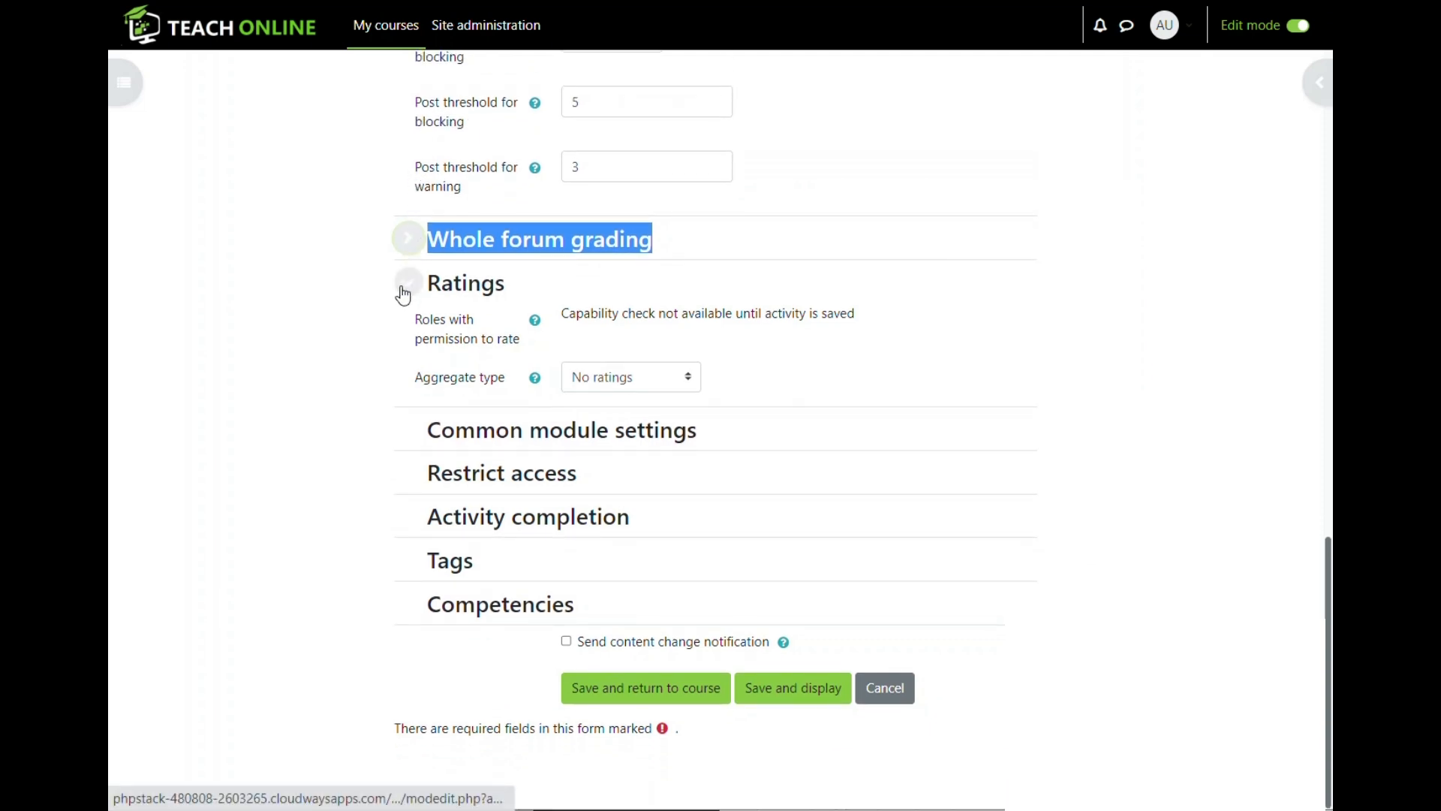
pyautogui.click(408, 329)
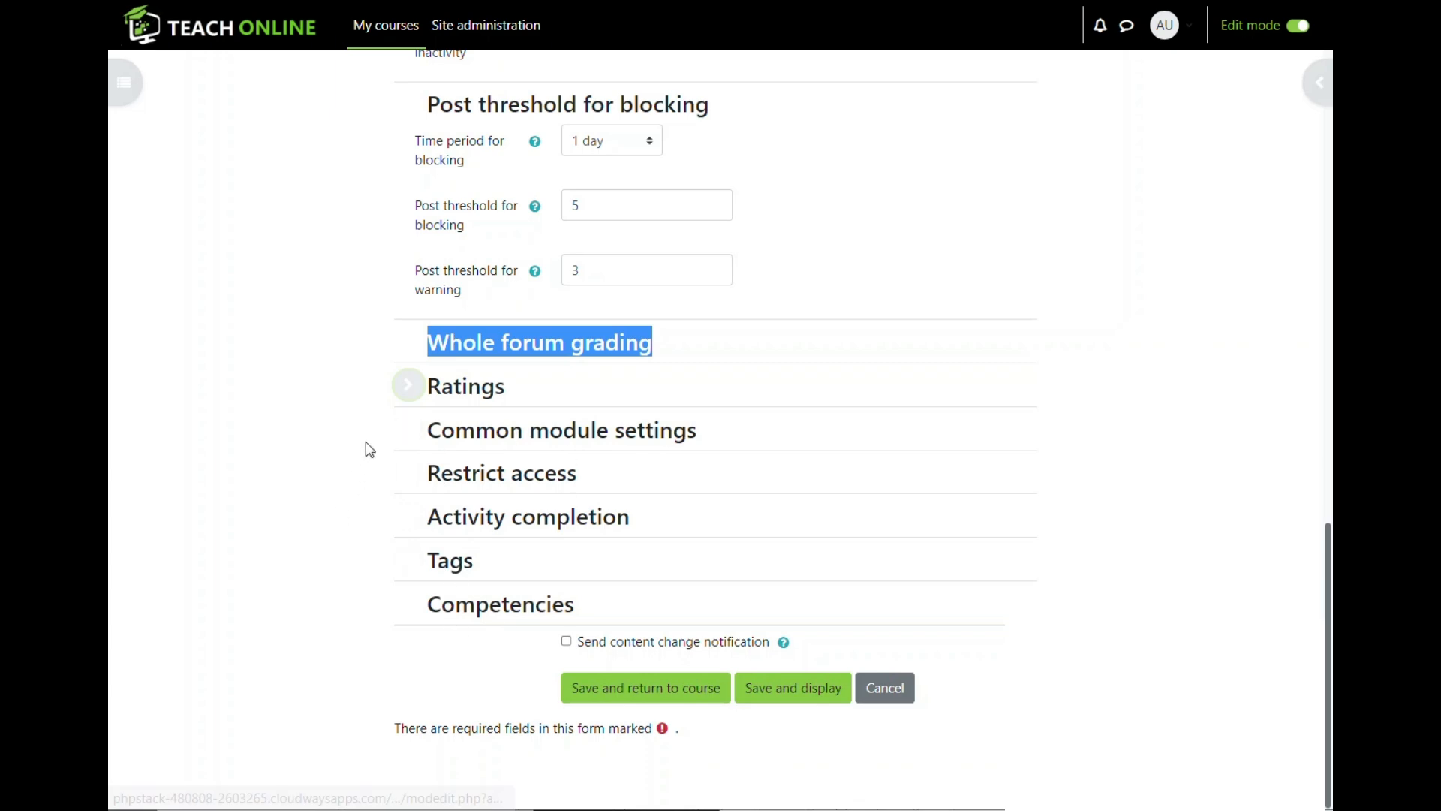
pyautogui.scroll(7, 421, 389)
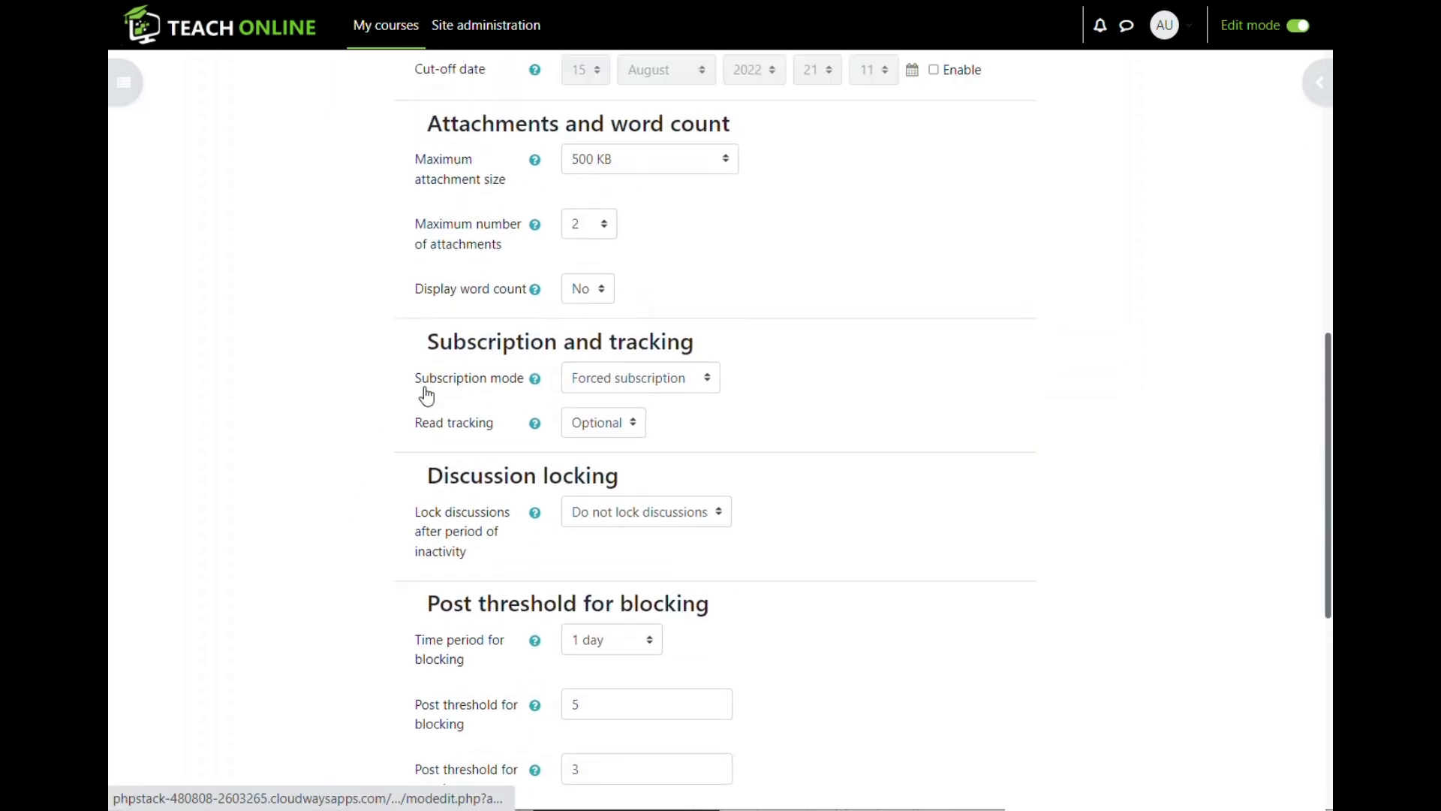
# - Save the Forun Test forum with Save and display
pyautogui.scroll(-7, 426, 392)
pyautogui.scroll(14, 420, 389)
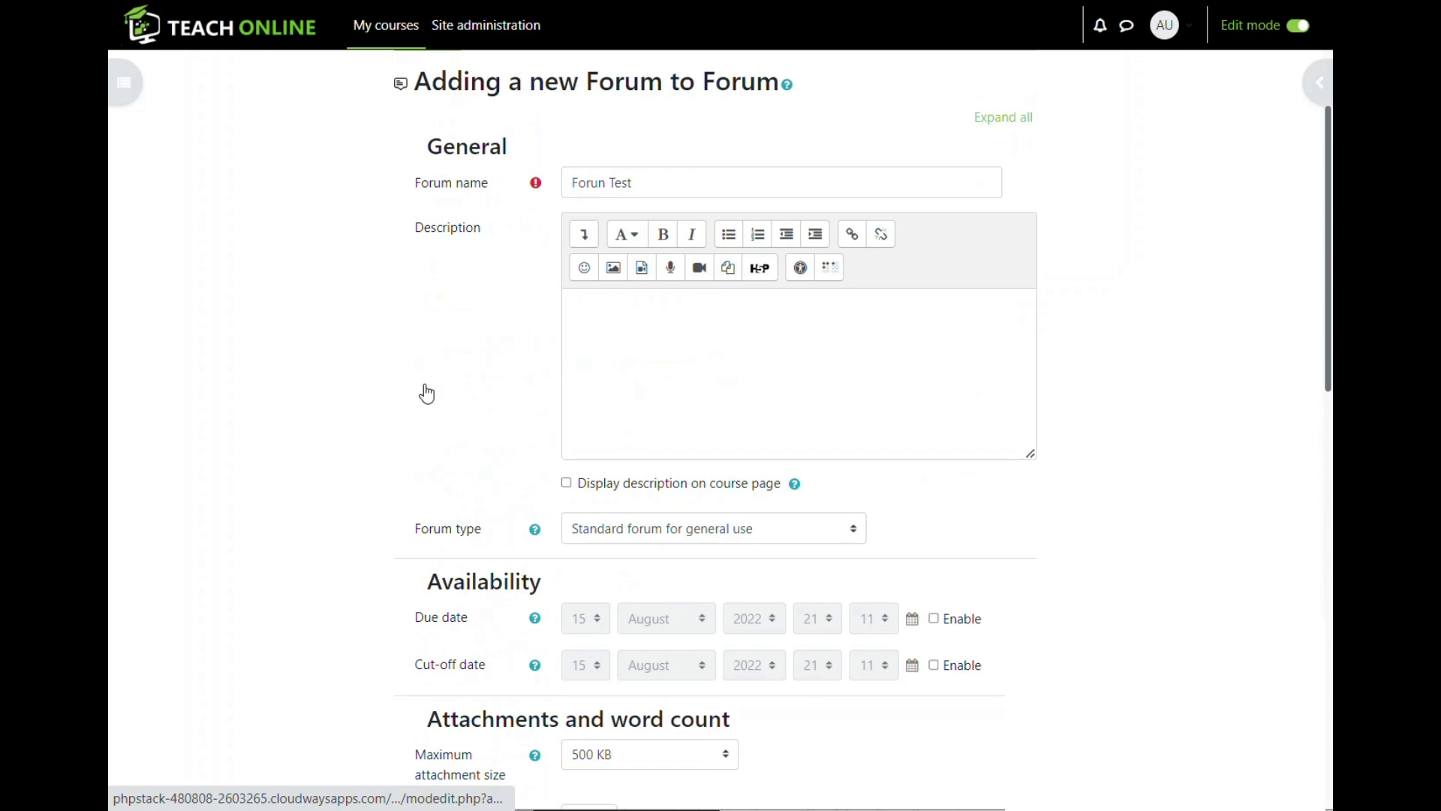
pyautogui.scroll(-14, 427, 391)
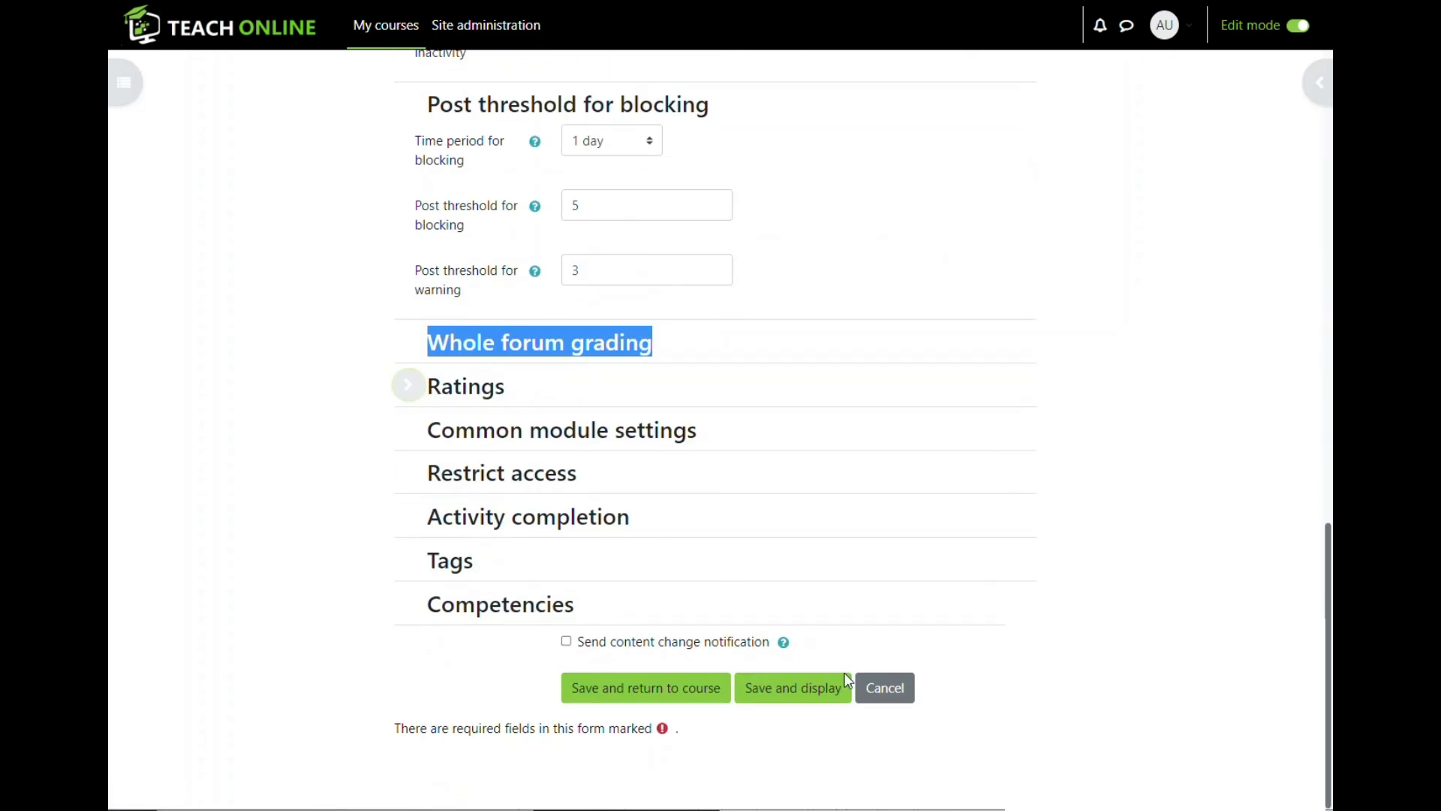
pyautogui.click(793, 696)
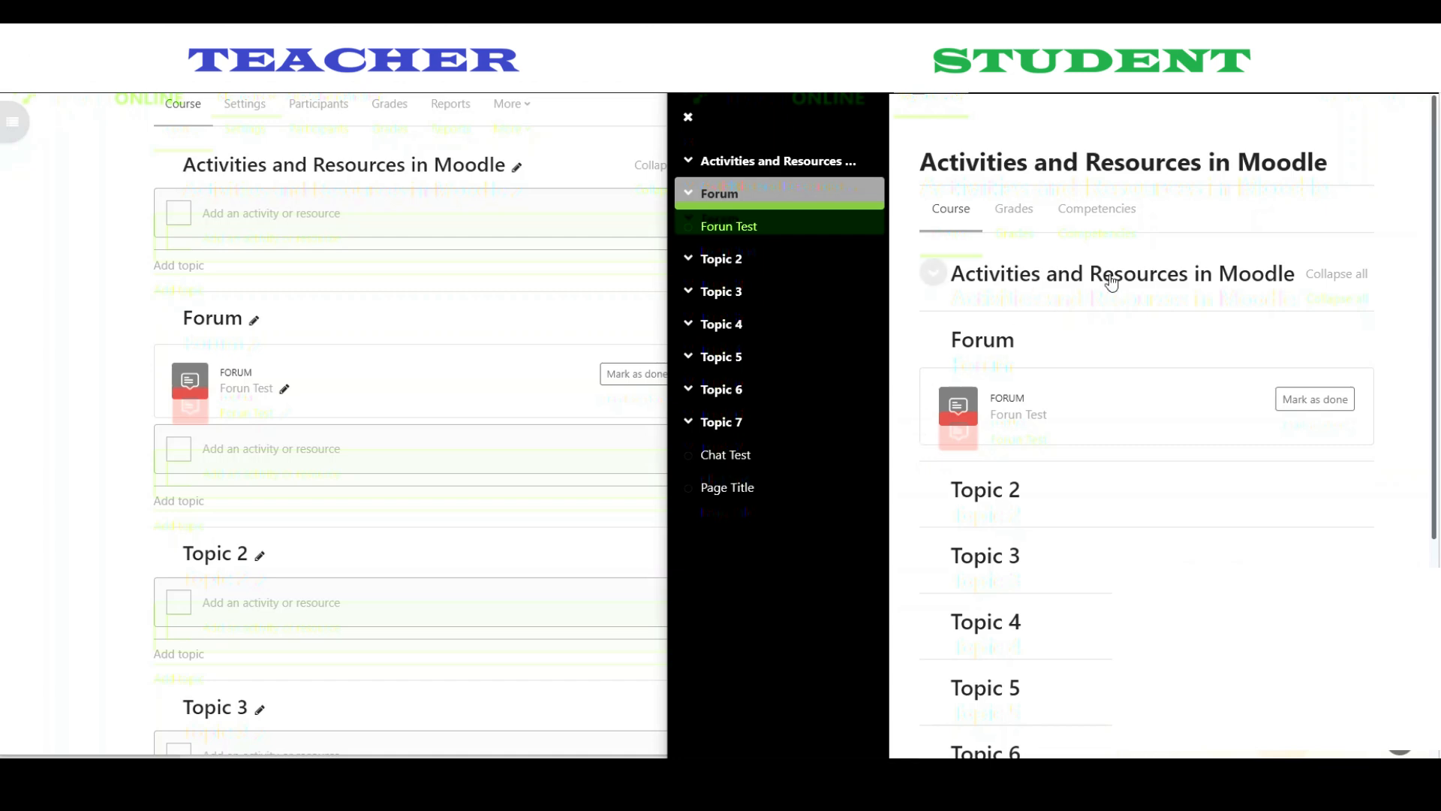
# - Open Forun Test in the teacher's window and start a new discussion topic
pyautogui.click(89, 409)
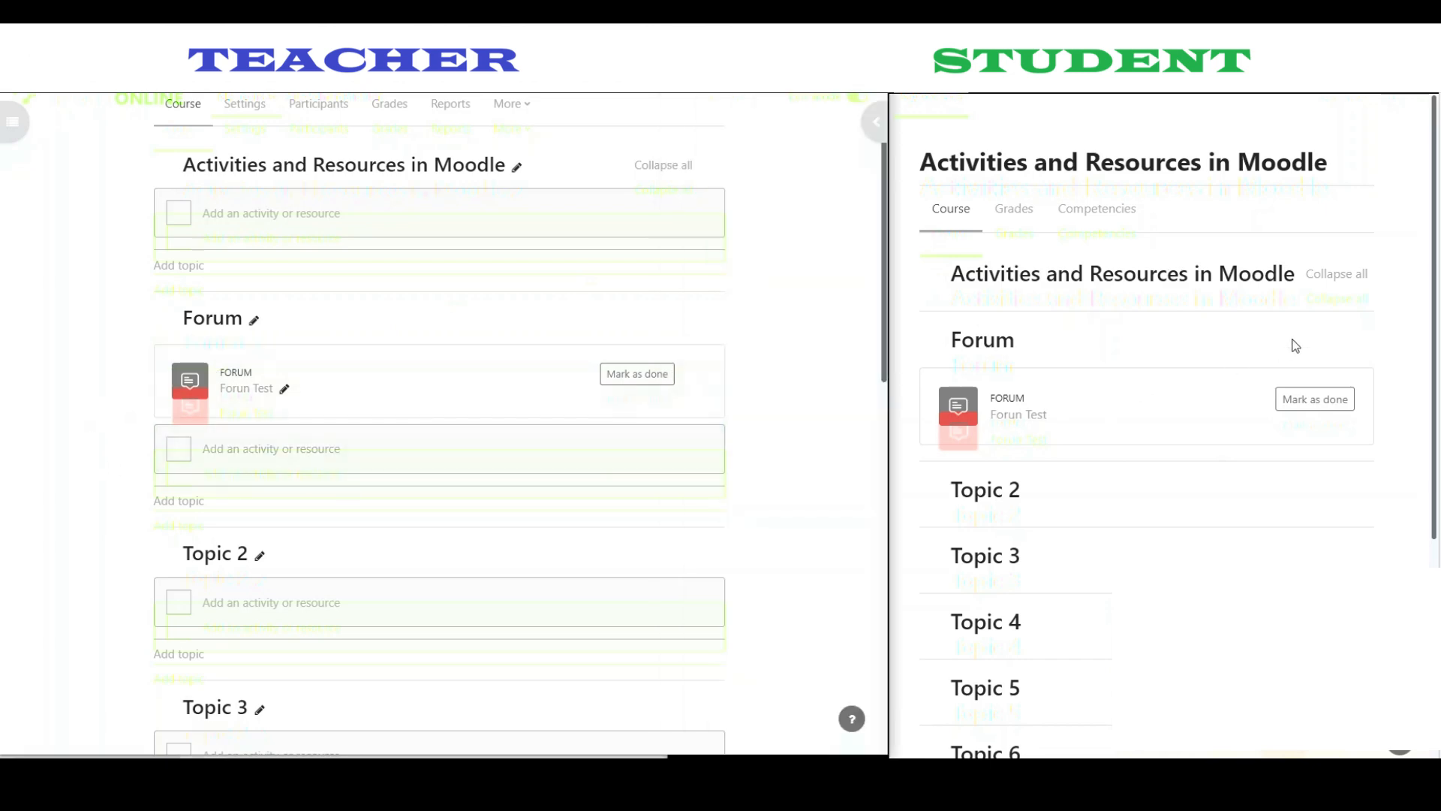
pyautogui.click(1403, 325)
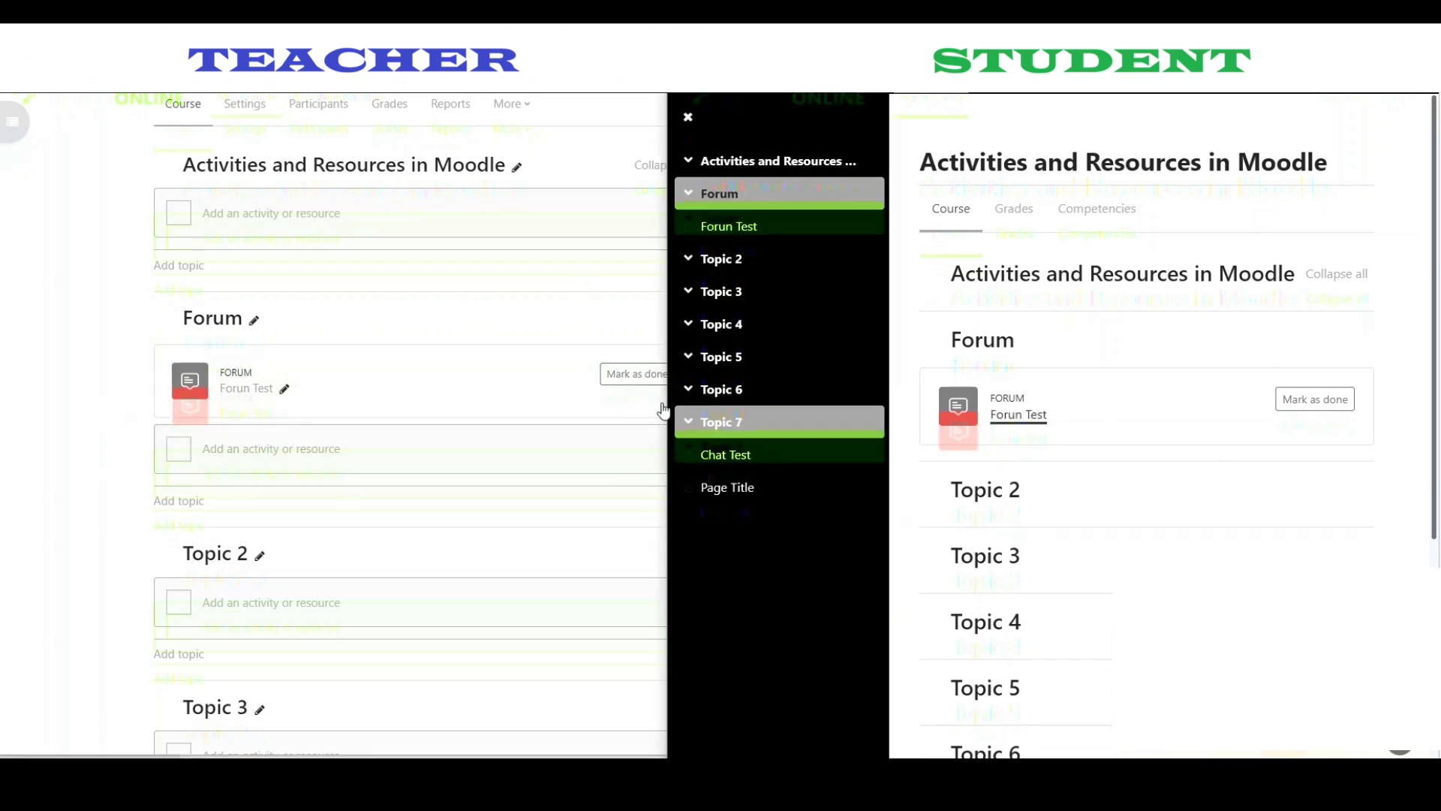
pyautogui.click(240, 388)
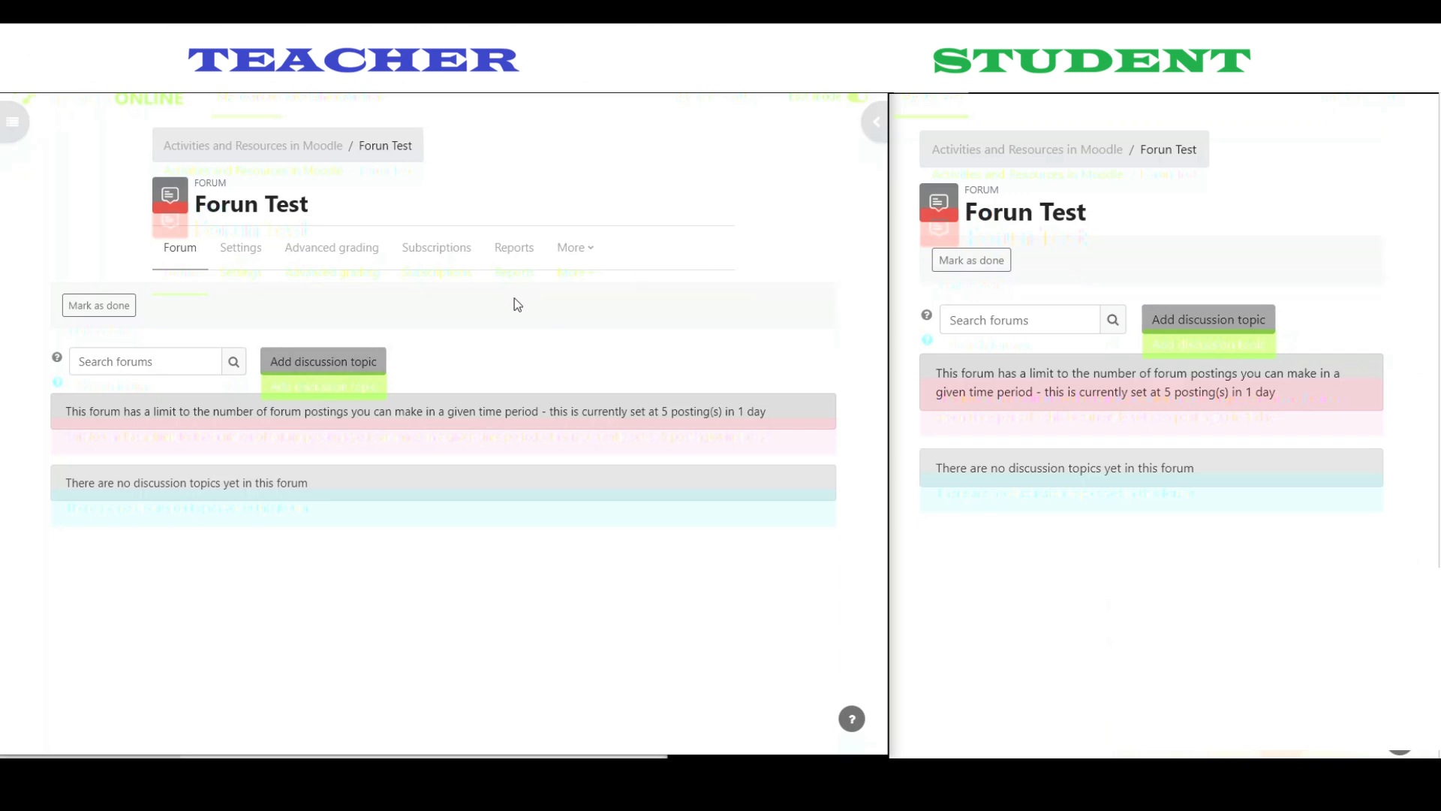
pyautogui.click(315, 363)
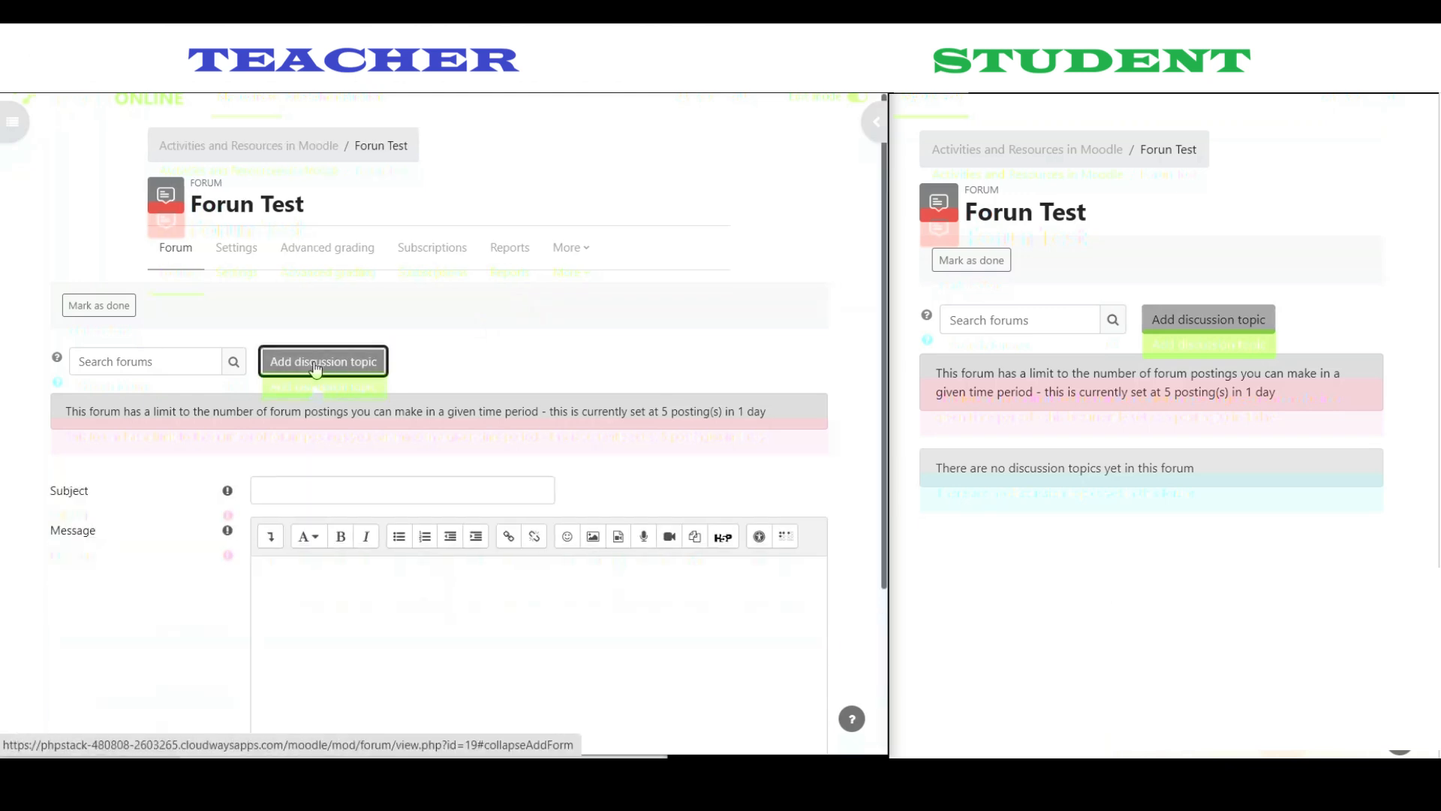
# - Enter the subject 'Introduce yourslef'
pyautogui.click(328, 390)
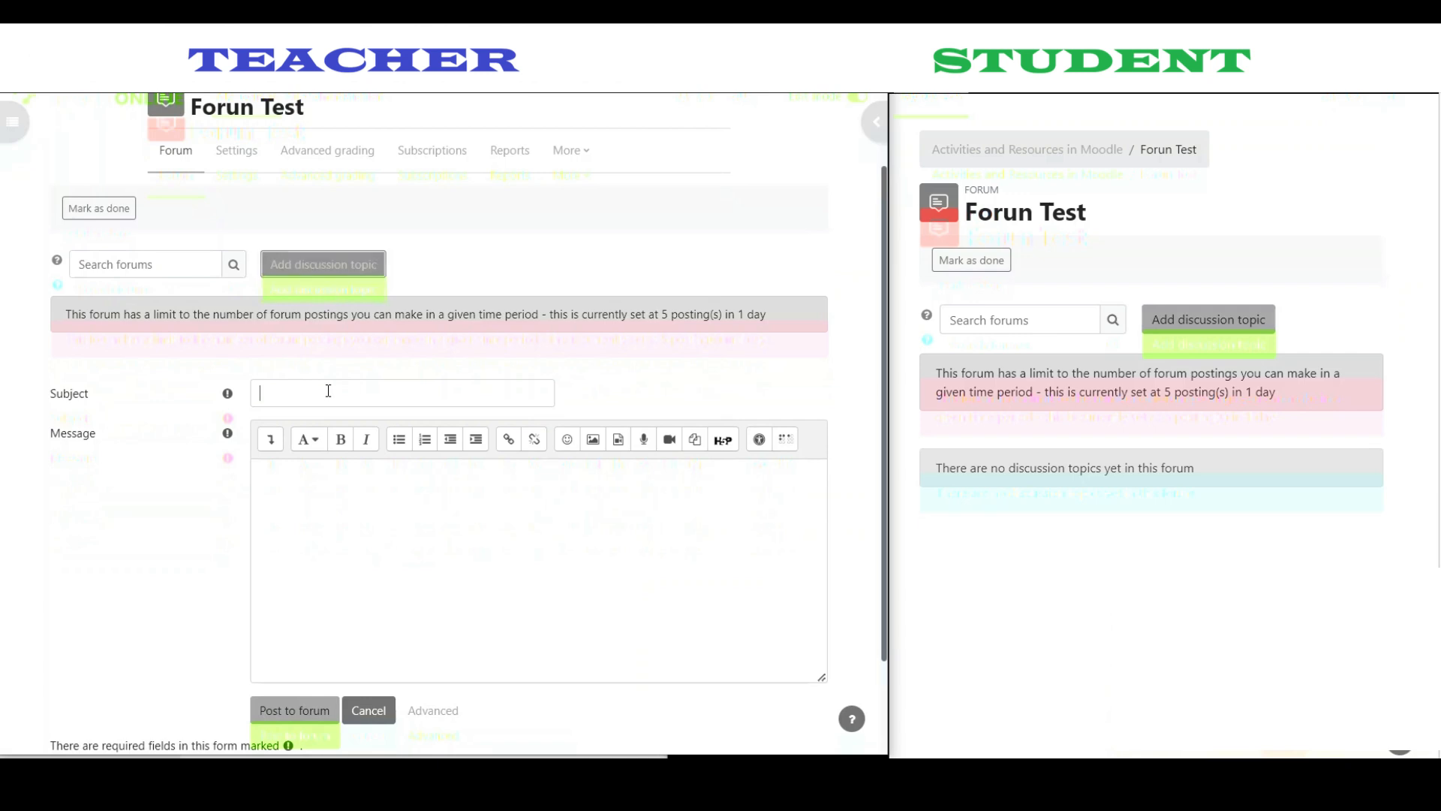
pyautogui.write('In')
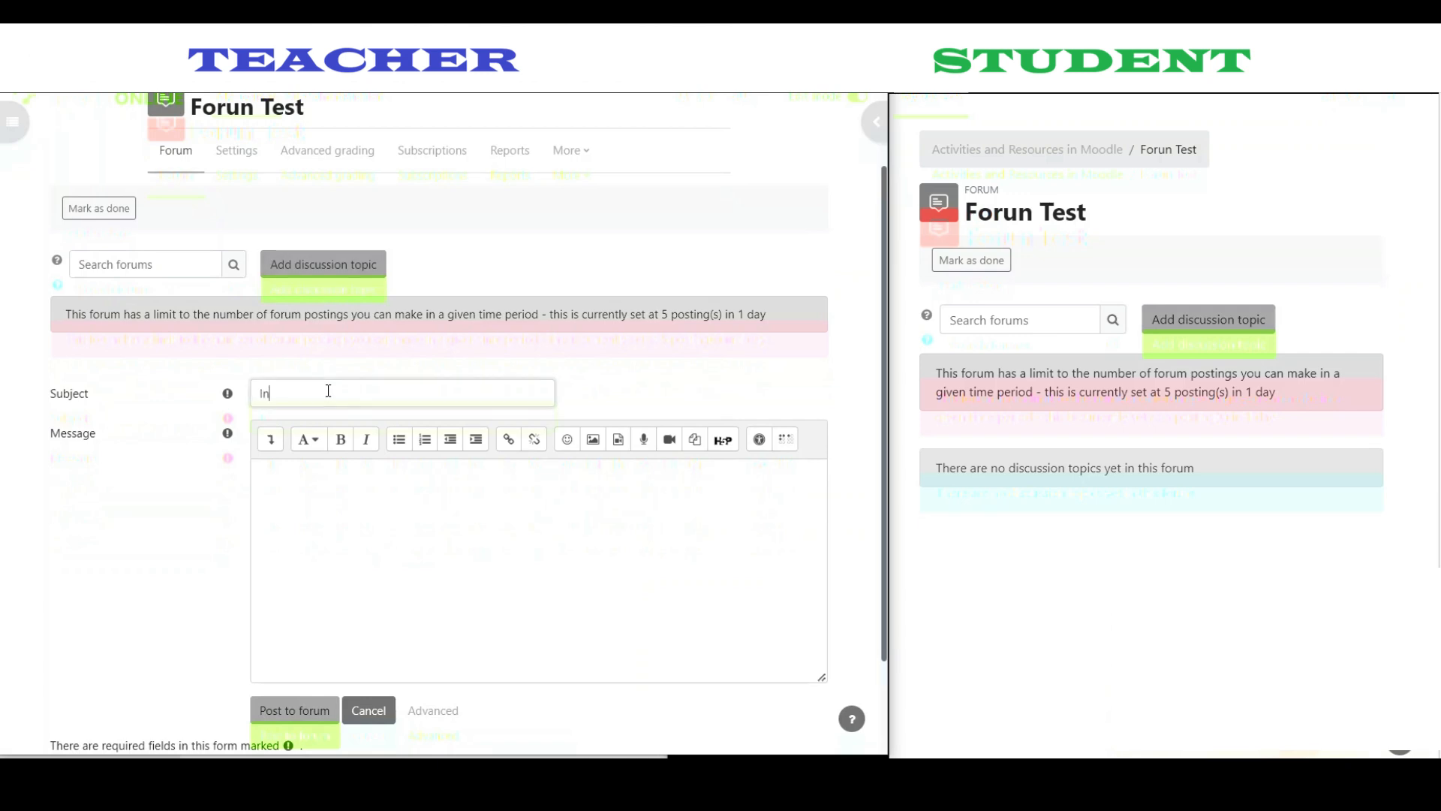
pyautogui.write('troduce')
pyautogui.write('yourslef')
pyautogui.doubleClick(328, 391)
pyautogui.hotkey('ctrl', 'a')
pyautogui.hotkey('ctrl', 'c')
# - Write the message 'Please write a post to introduce yourslef' and post the topic
pyautogui.click(329, 506)
pyautogui.hotkey('ctrl', 'v')
pyautogui.press('Home')
pyautogui.write('Please write a')
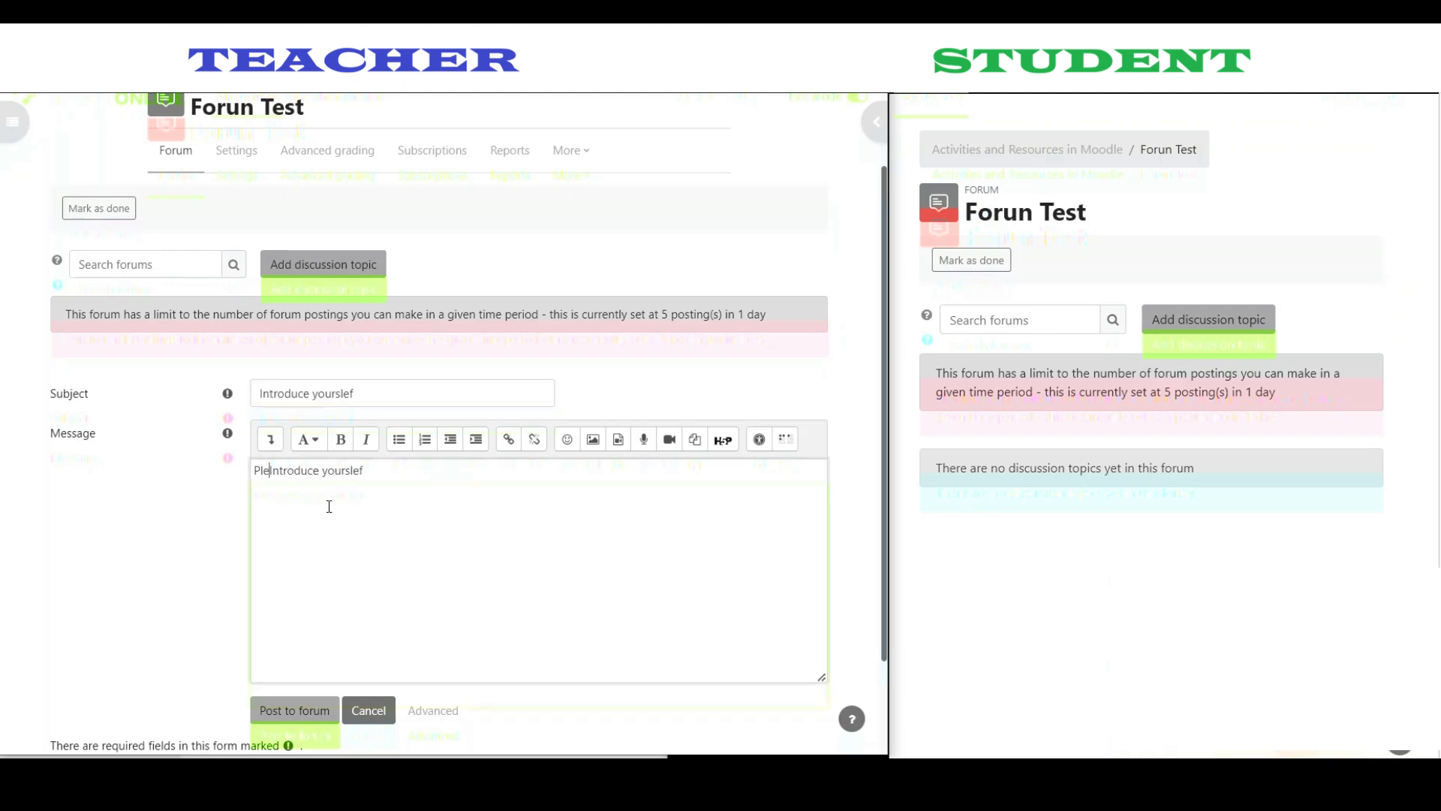
pyautogui.write(' post to')
pyautogui.press('Delete')
pyautogui.write('i')
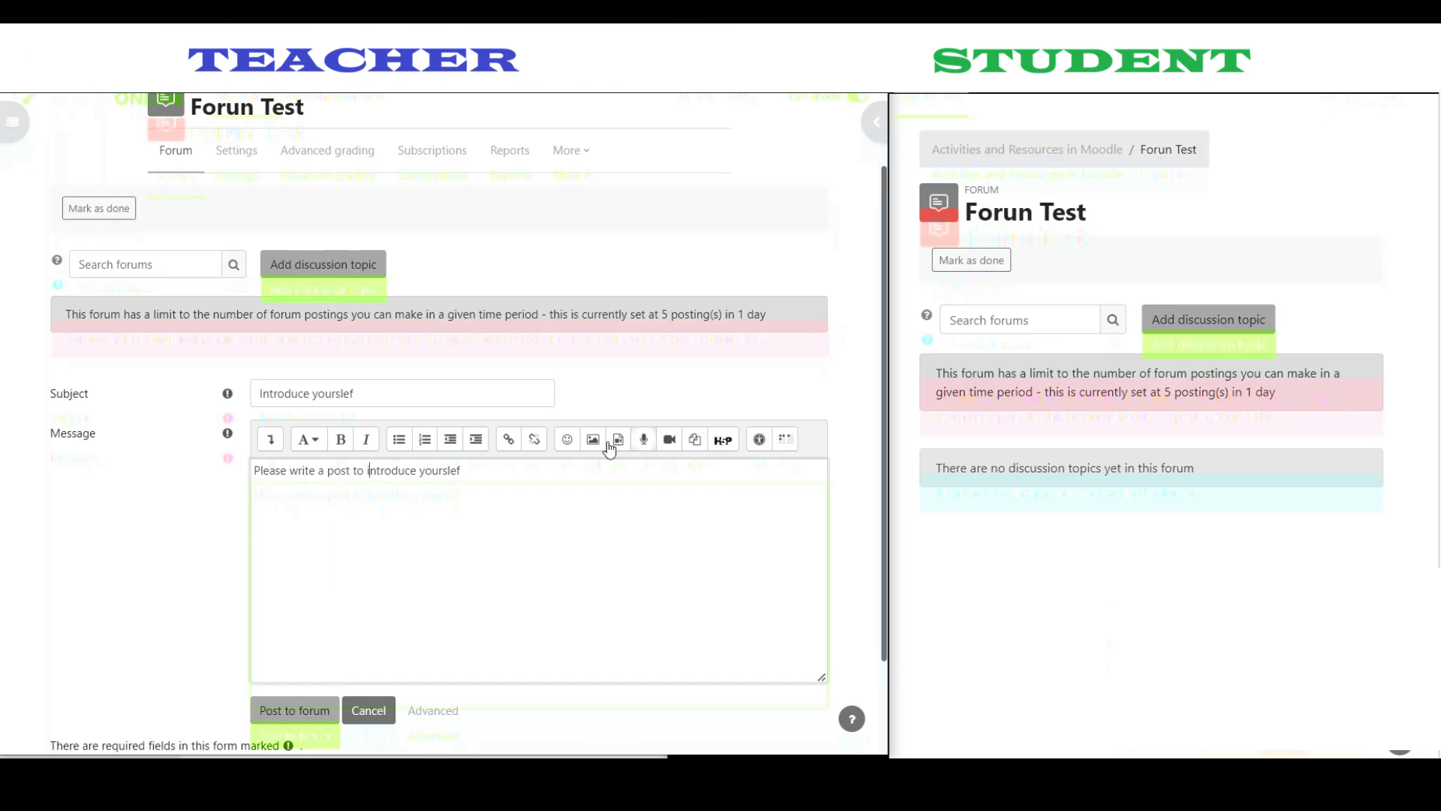
pyautogui.scroll(-2, 97, 554)
pyautogui.click(283, 589)
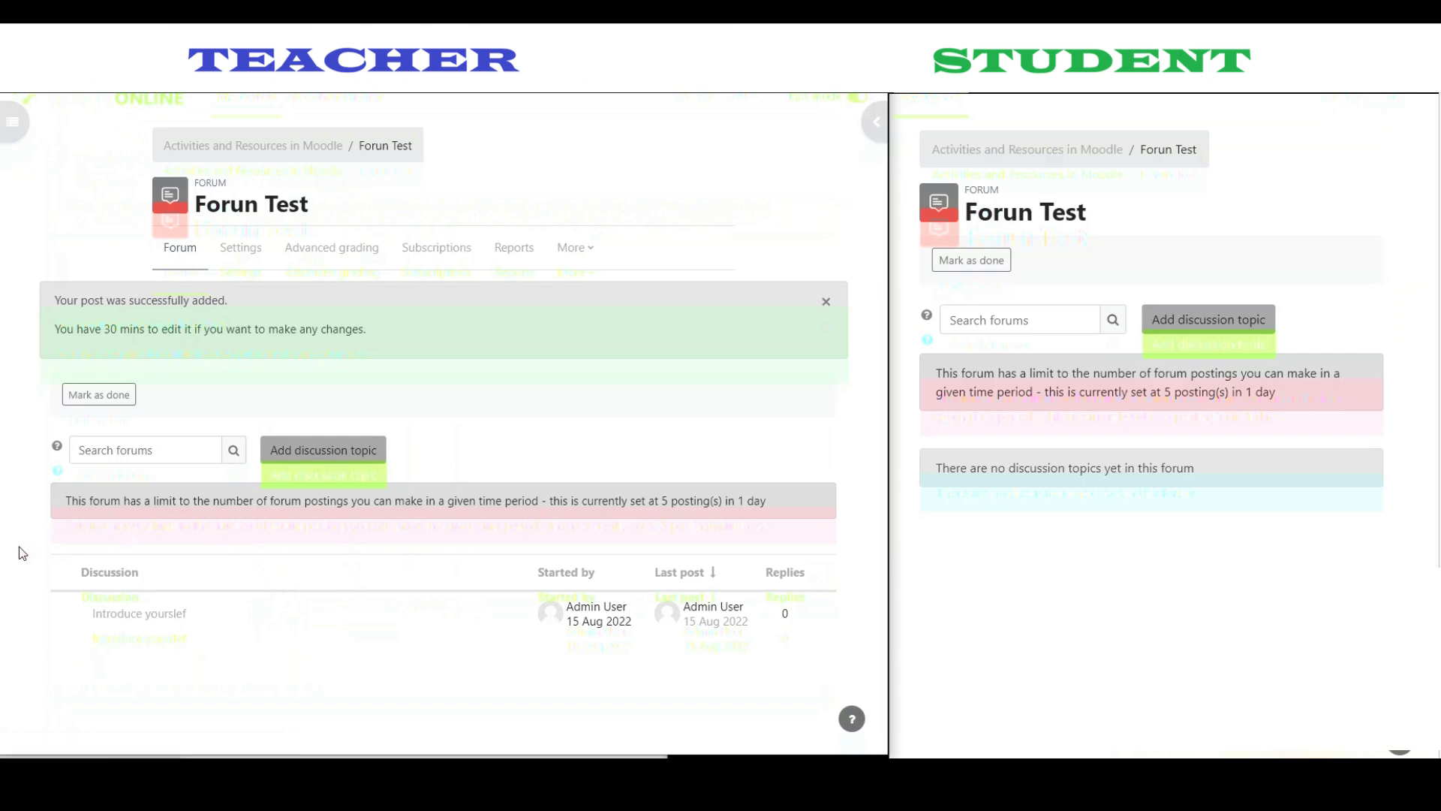
# - Point out the 30 mins editing notice, then open the Introduce yourslef discussion
pyautogui.moveTo(57, 329); pyautogui.dragTo(225, 330)
pyautogui.click(111, 331)
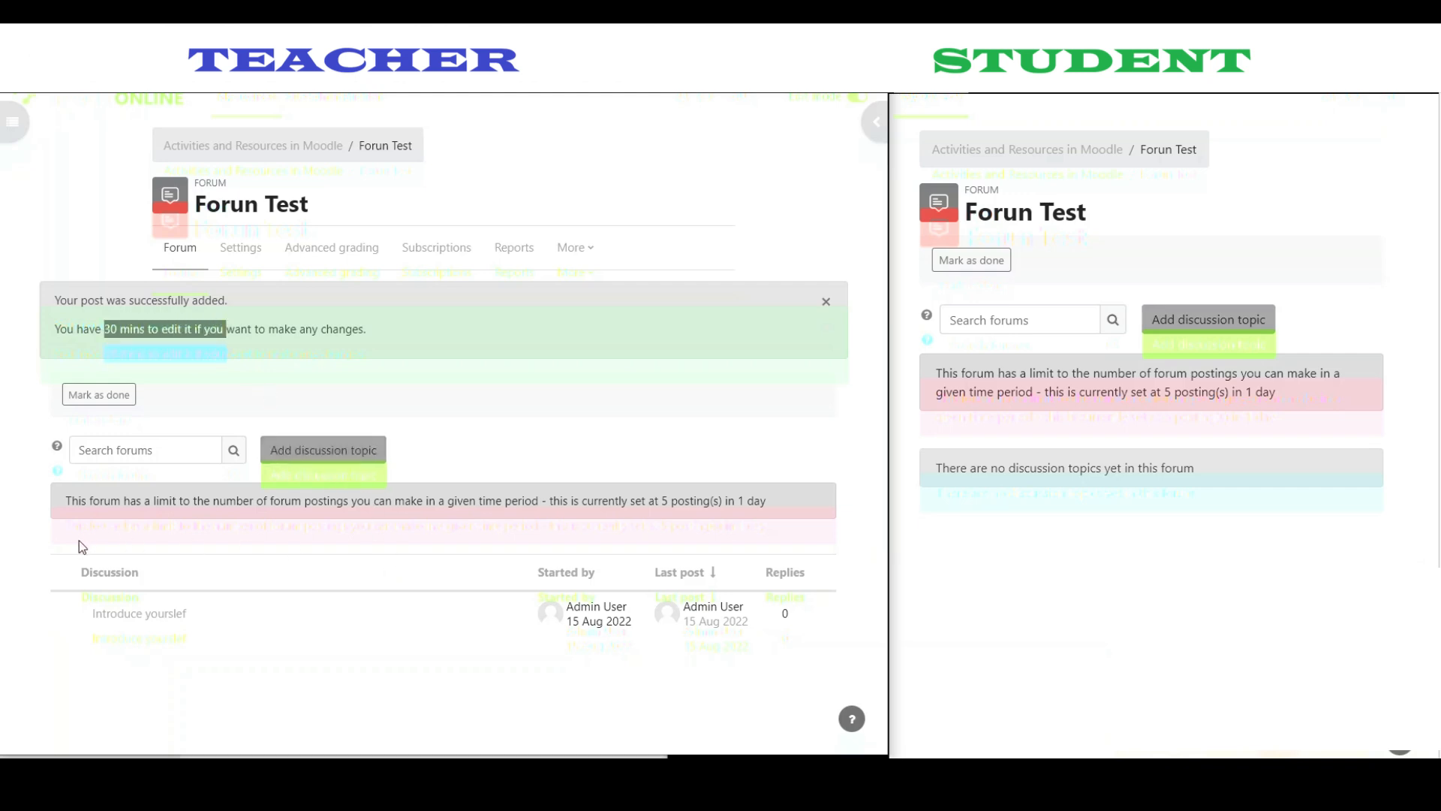
pyautogui.click(61, 548)
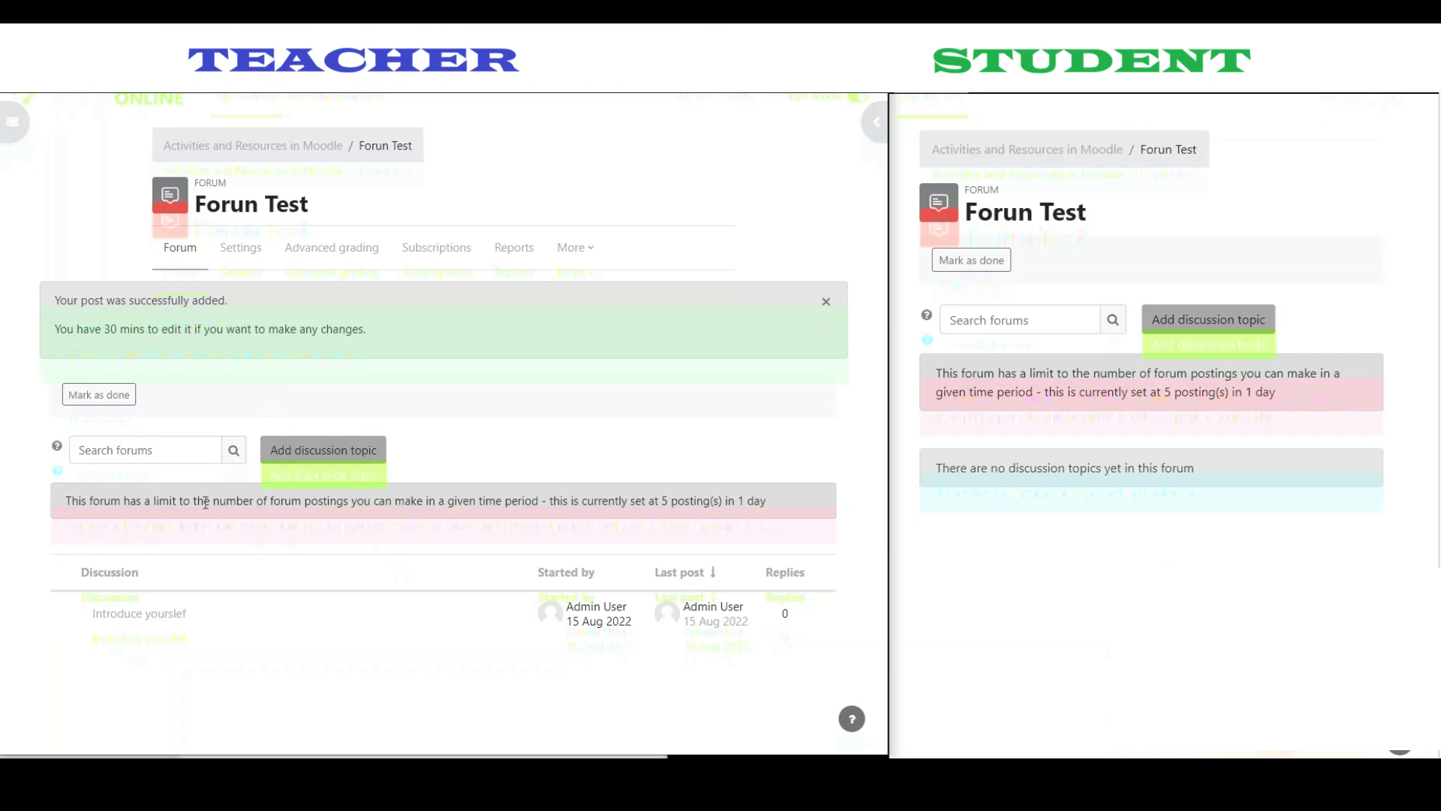
pyautogui.click(117, 615)
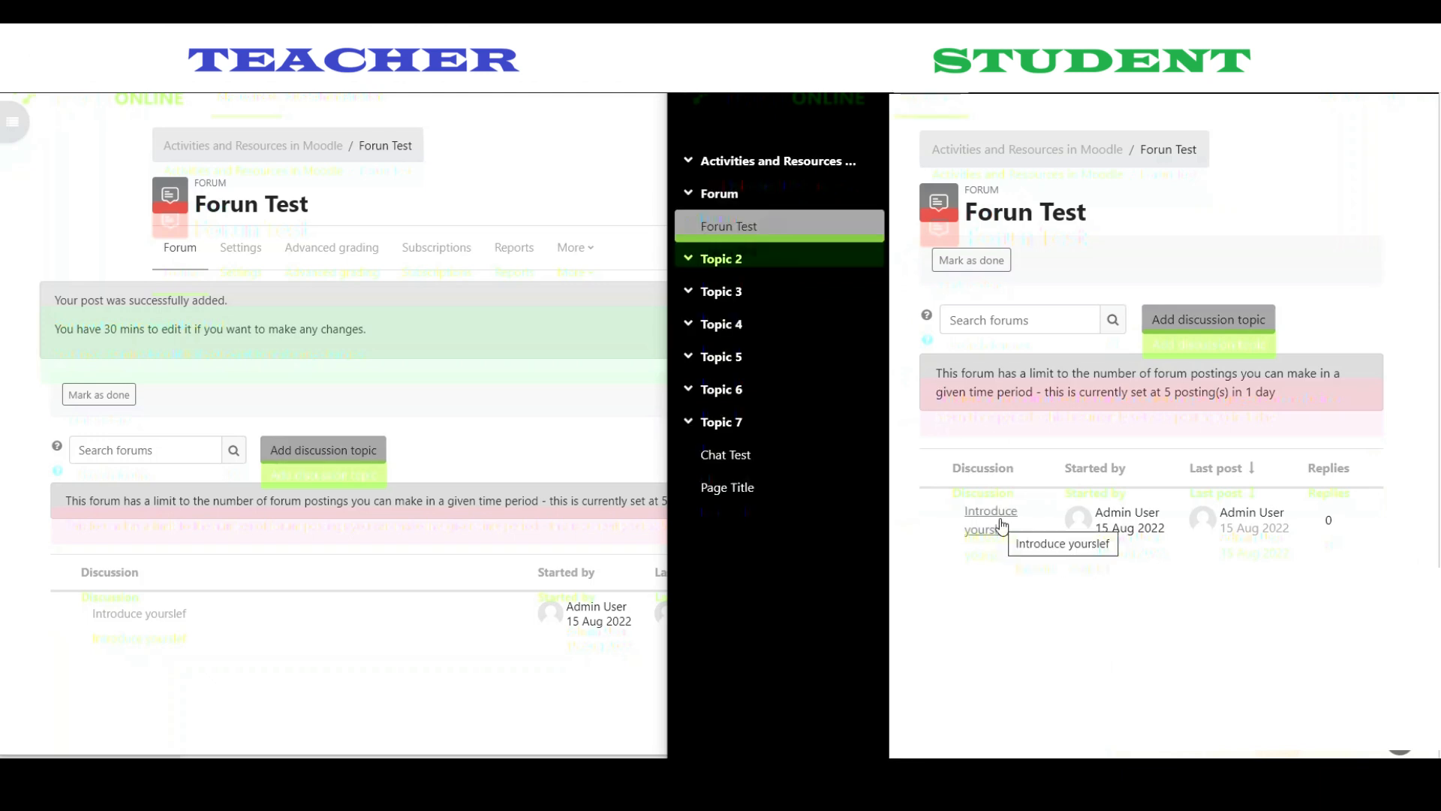
# - As the student, open the 'Introduce yourslef' discussion
pyautogui.moveTo(1096, 513); pyautogui.dragTo(1163, 514)
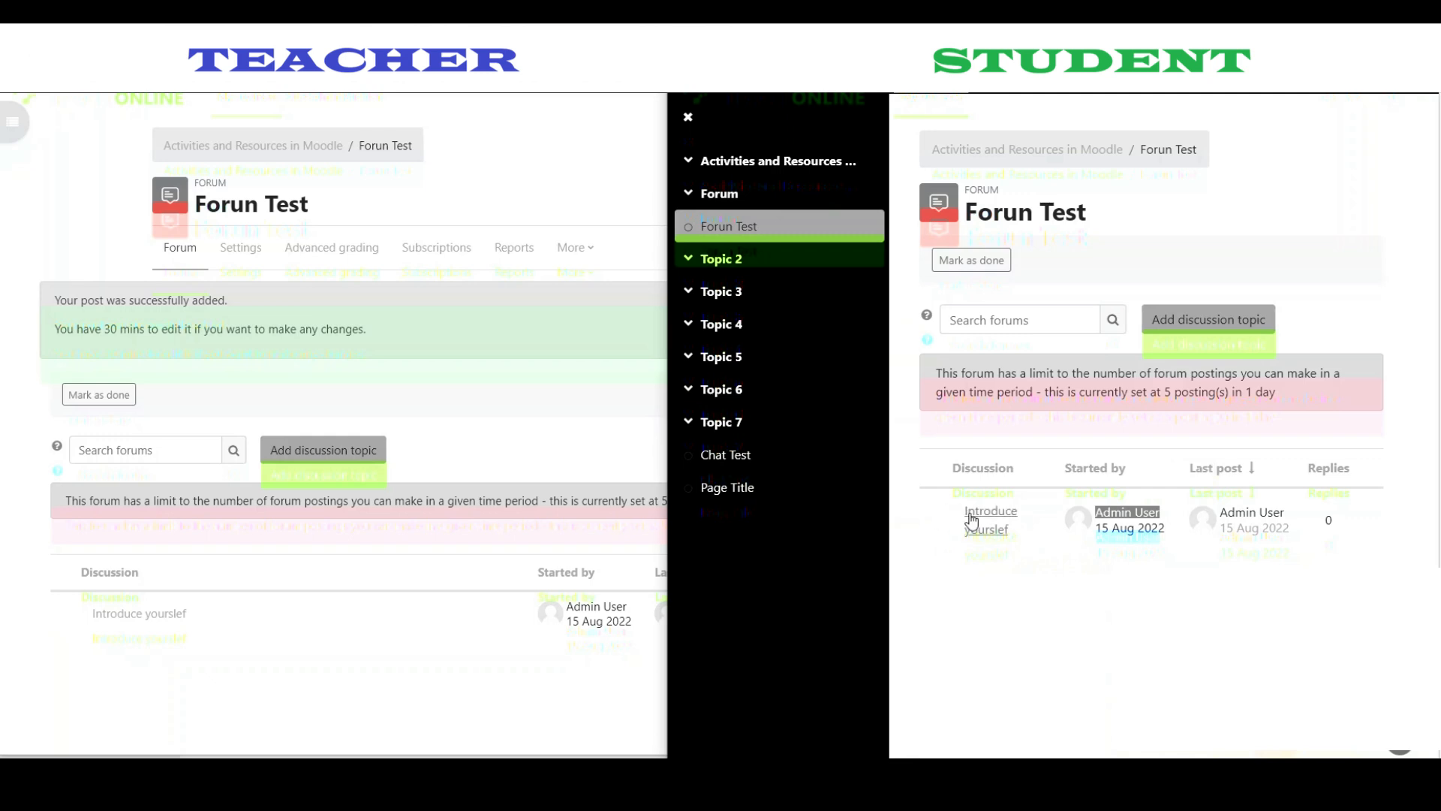
pyautogui.click(951, 573)
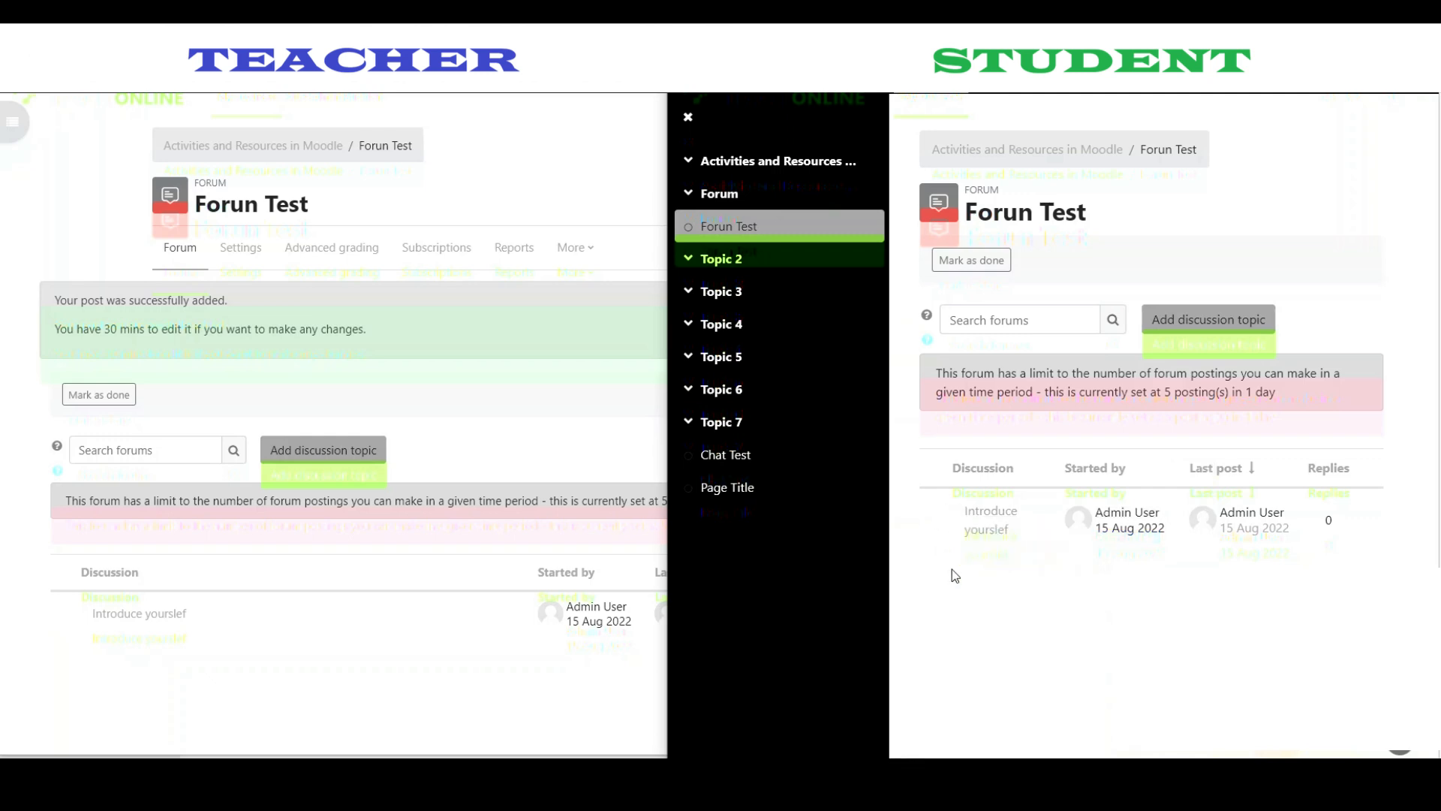
pyautogui.click(988, 524)
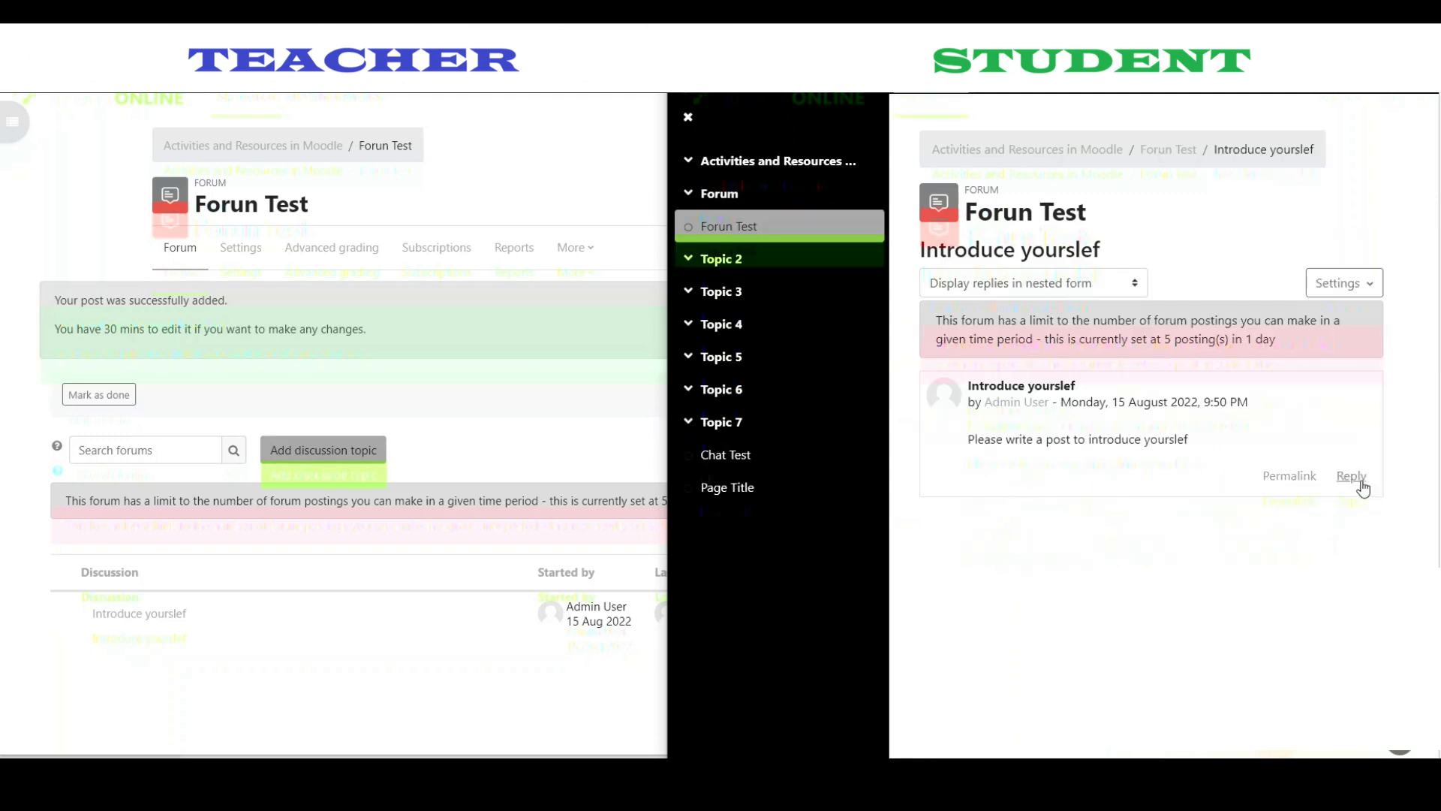
# - Draft the reply 'Hello, I am Student Test...' beneath the teacher's post
pyautogui.click(1355, 478)
pyautogui.write('Hello, I am a')
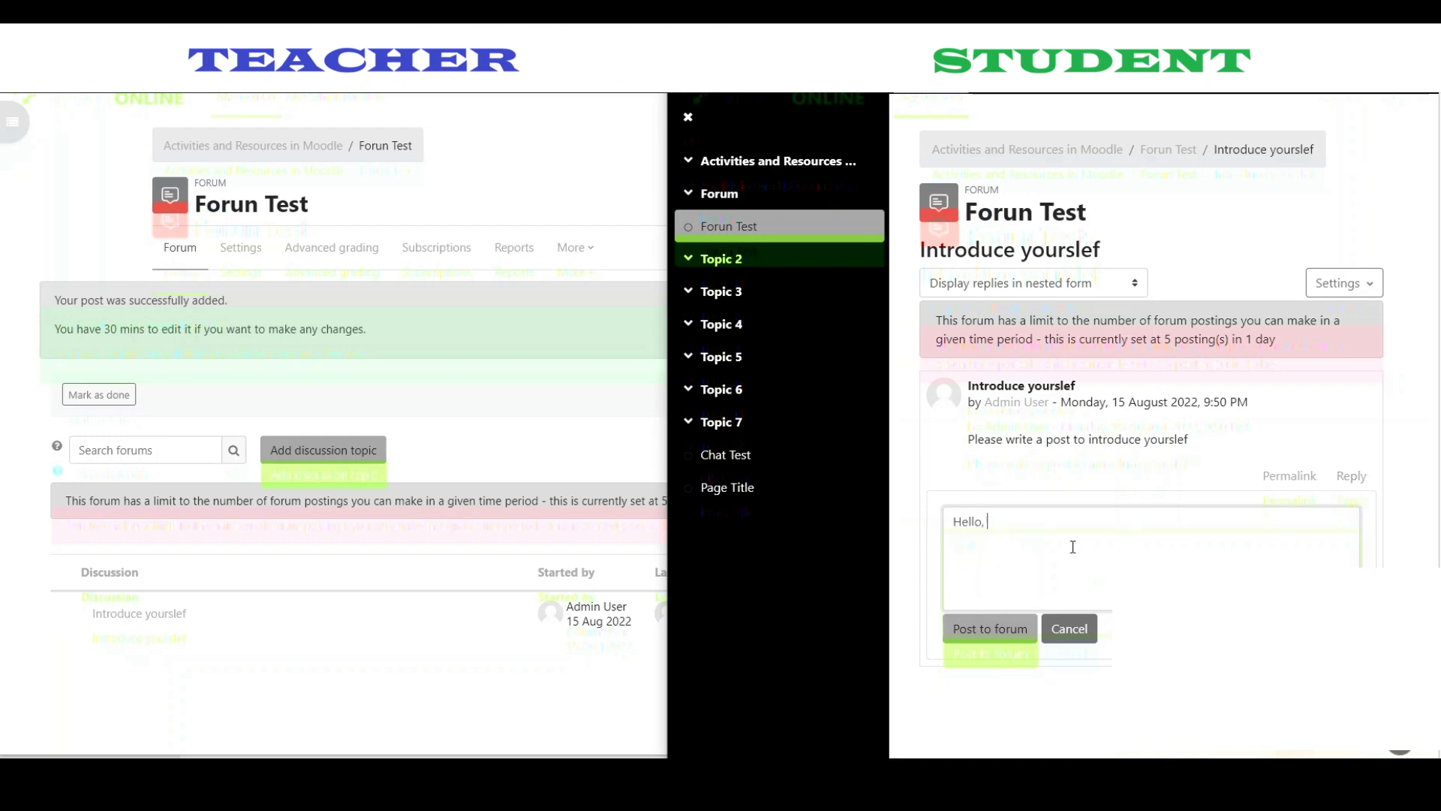
pyautogui.press('BackSpace')
pyautogui.write('Student te')
pyautogui.press('BackSpace')
pyautogui.press('BackSpace')
pyautogui.write('Test...')
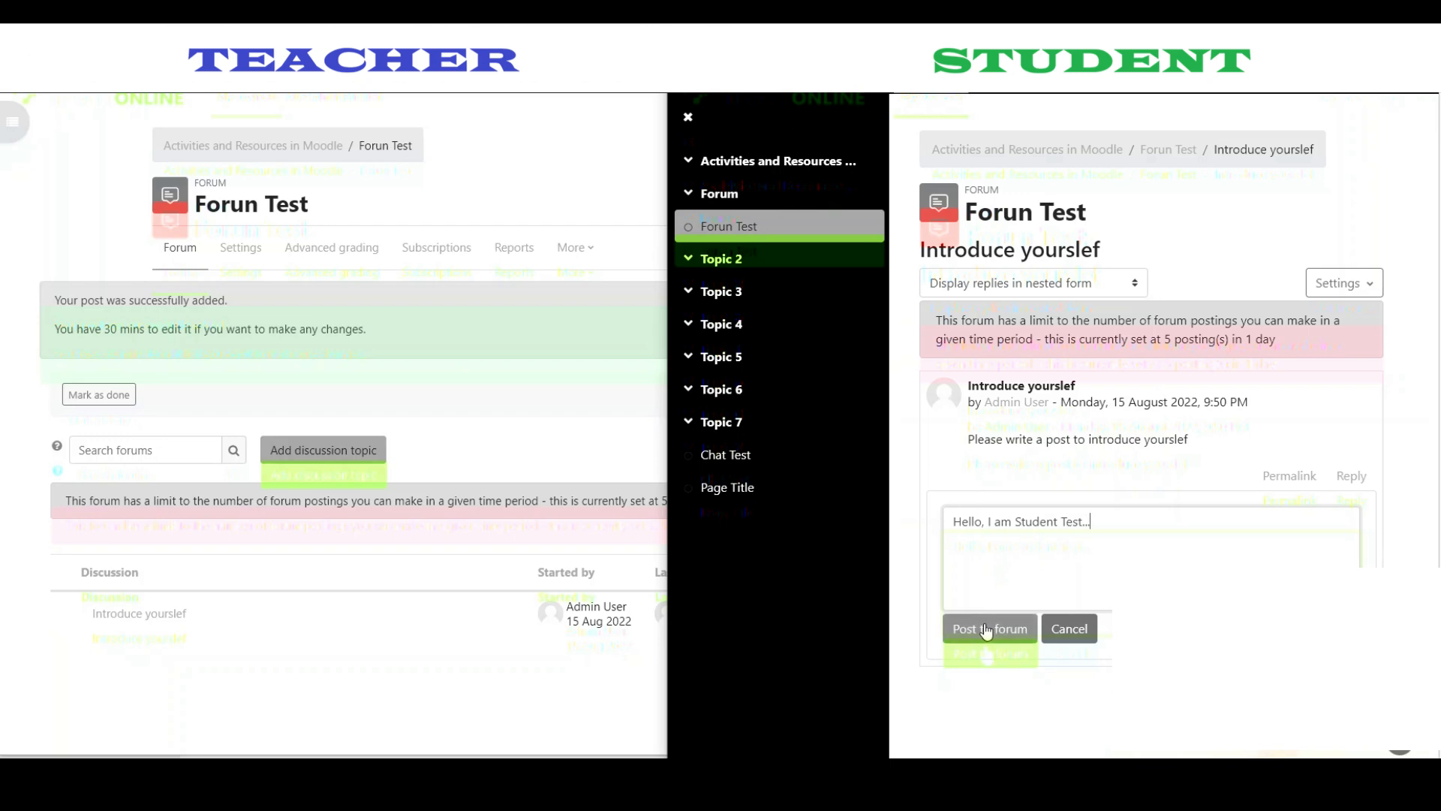
pyautogui.click(924, 527)
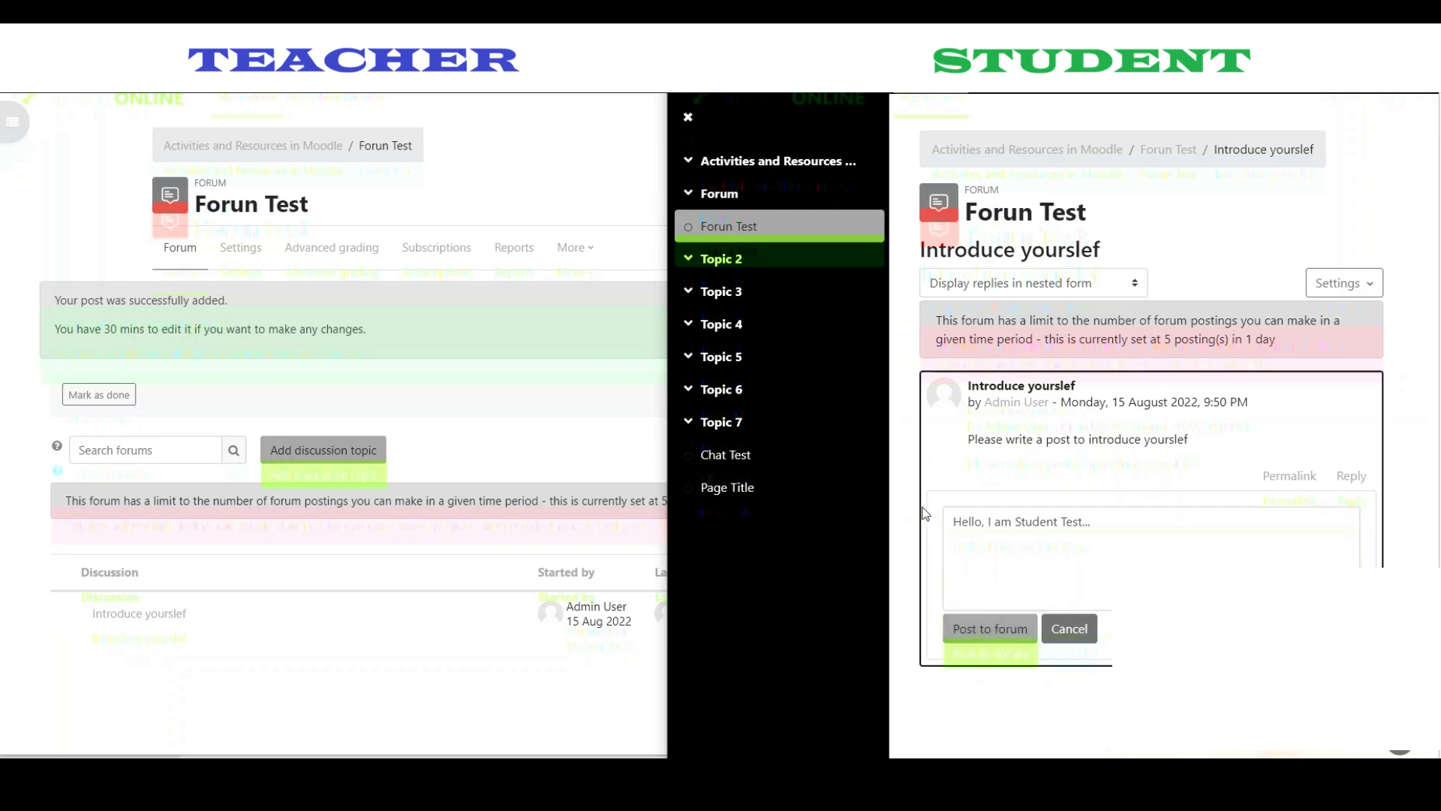
pyautogui.click(917, 531)
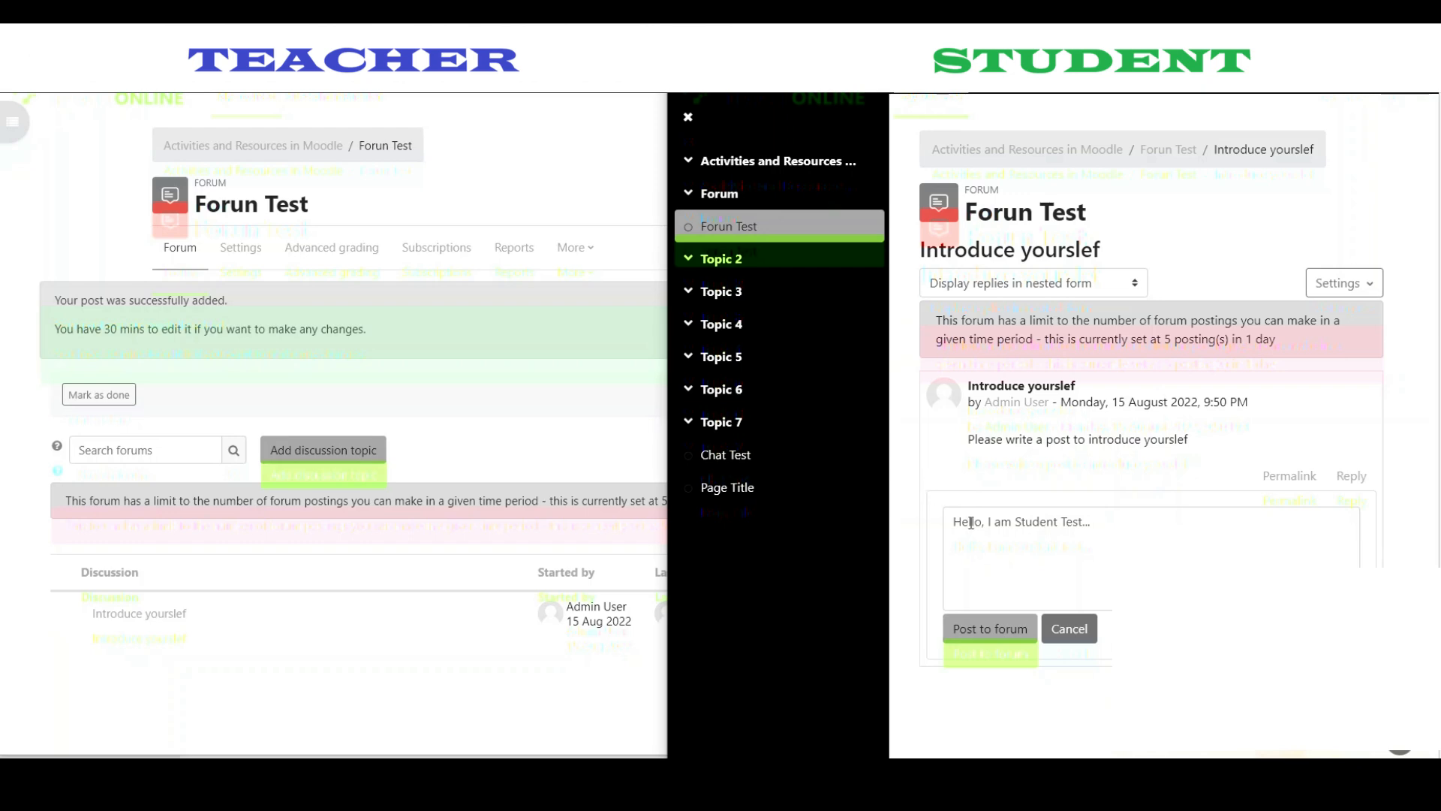
# - Post the student's reply, then open 'Introduce yourslef' as the teacher to see it
pyautogui.click(997, 633)
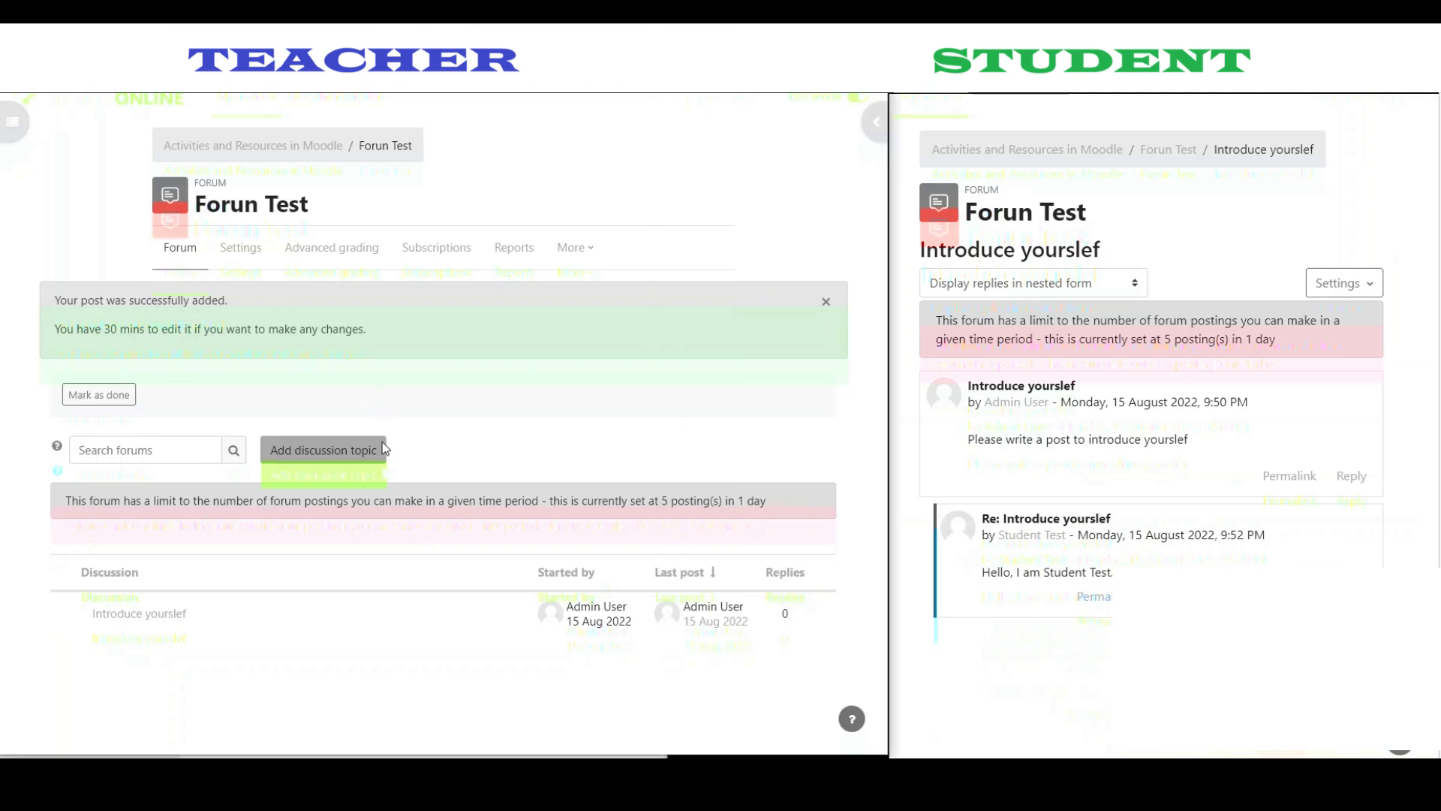
pyautogui.press('F5')
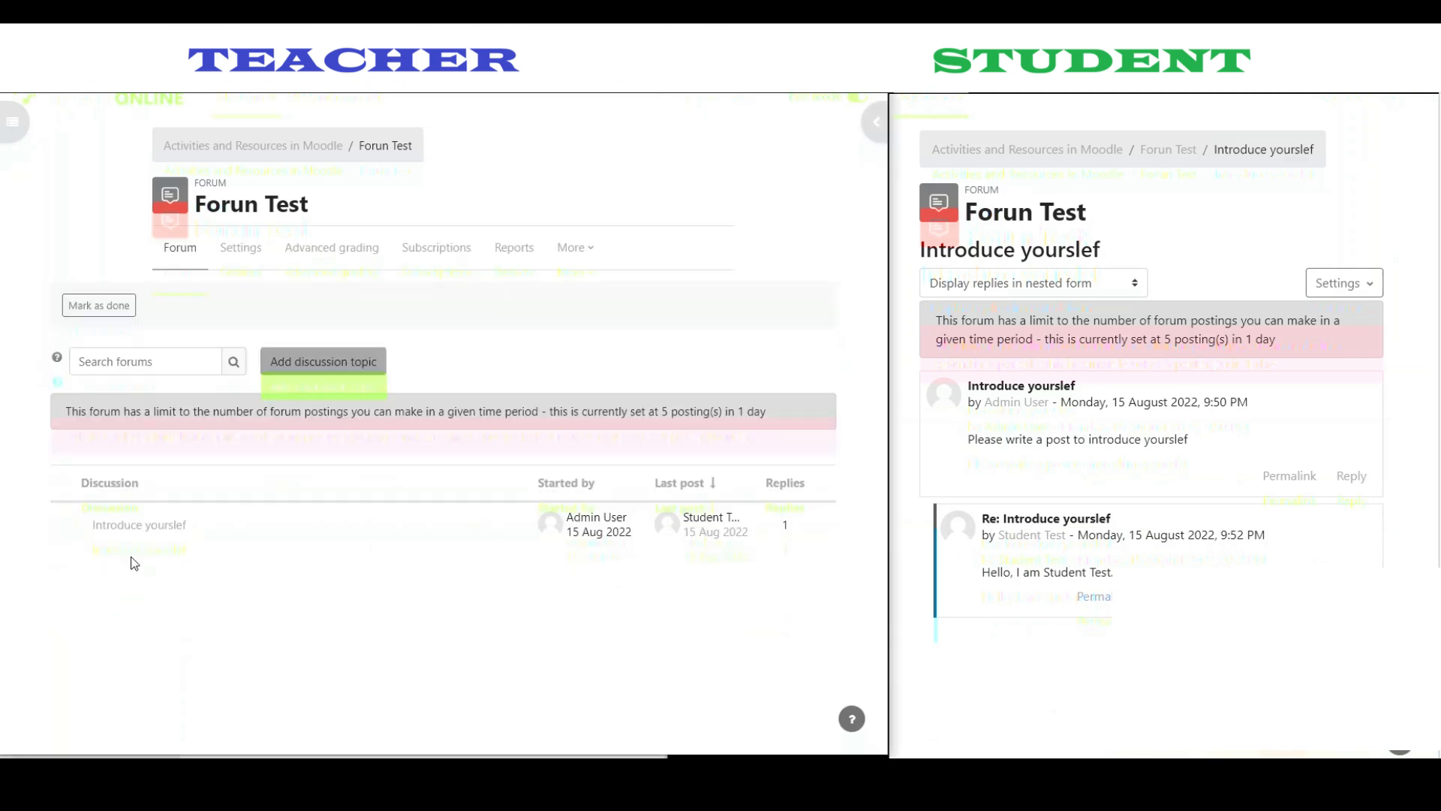
pyautogui.click(127, 524)
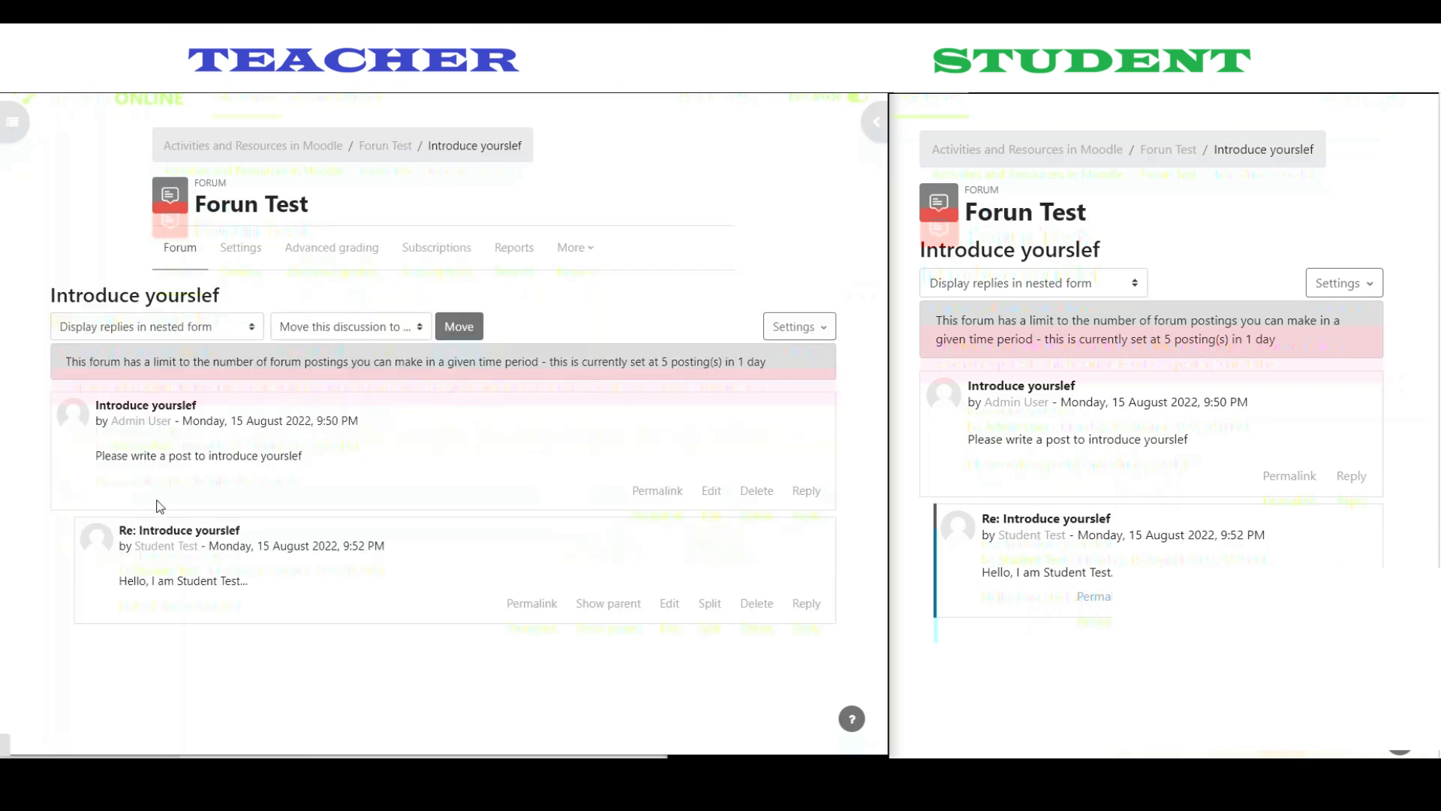